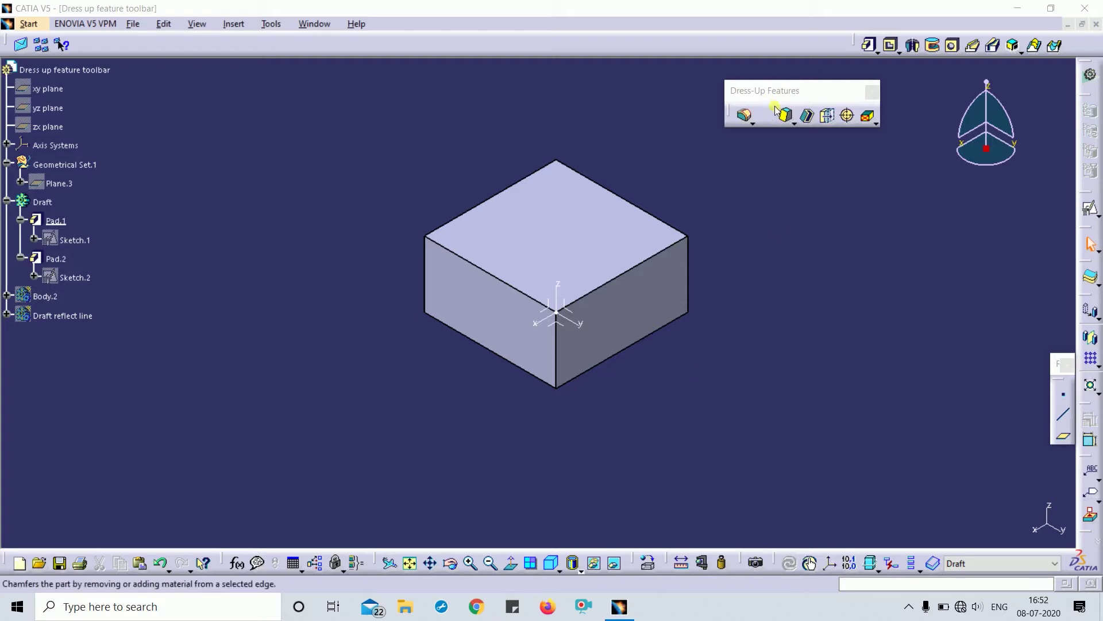
Detach the Drafts toolbar from the Dress-Up Features toolbar so the individual draft commands are directly available.
left_click(792, 120)
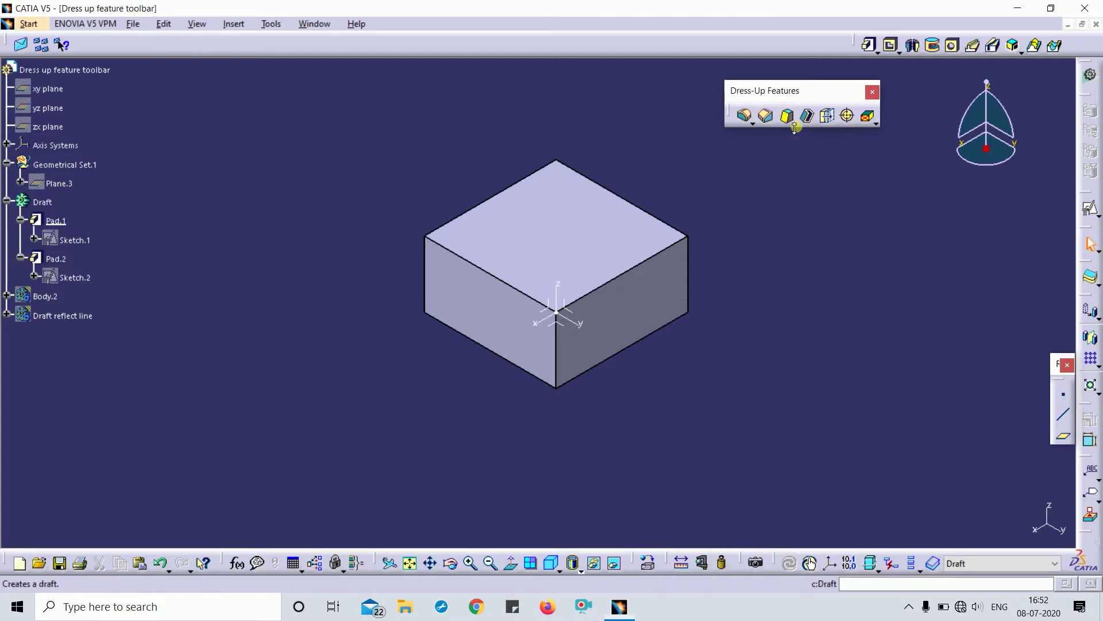
left_click(795, 124)
left_click_drag(796, 135, 801, 179)
left_click_drag(788, 93, 790, 92)
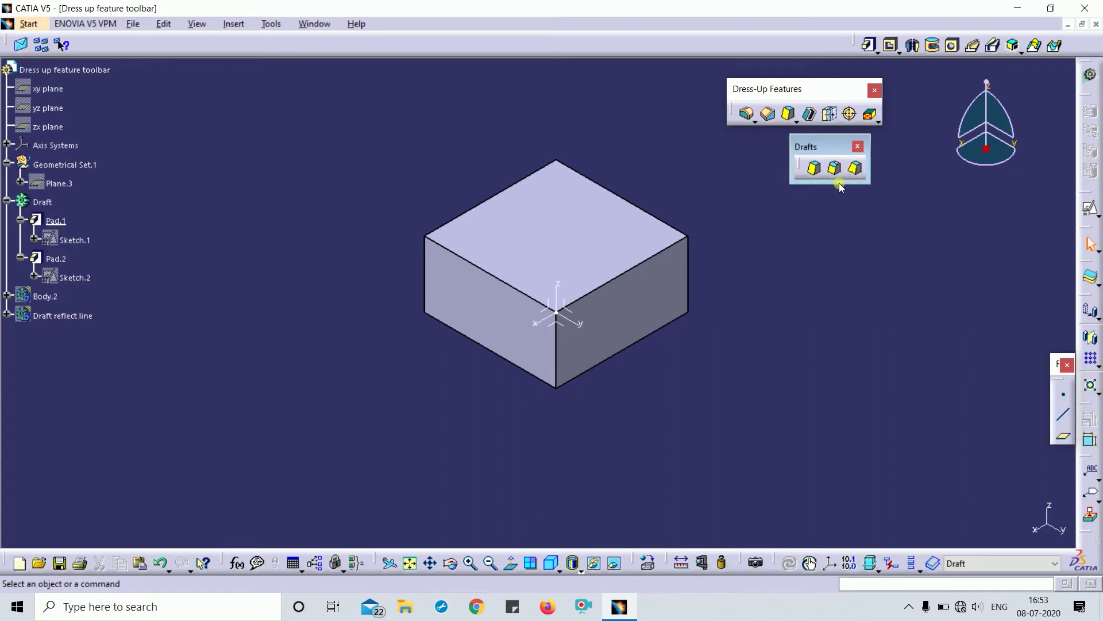
left_click(814, 168)
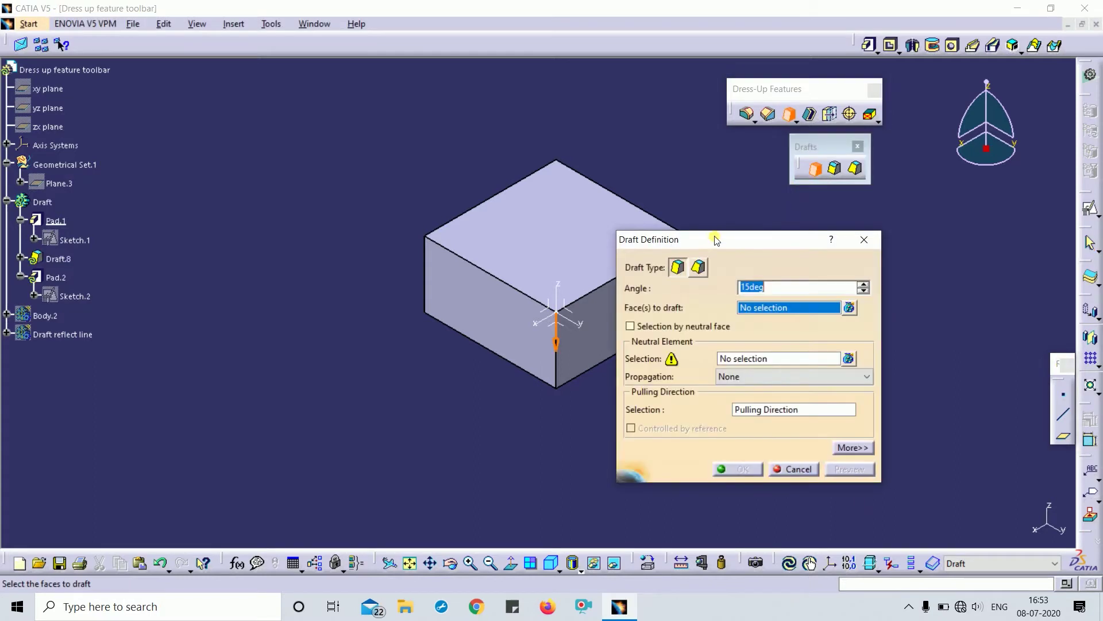
left_click(848, 404)
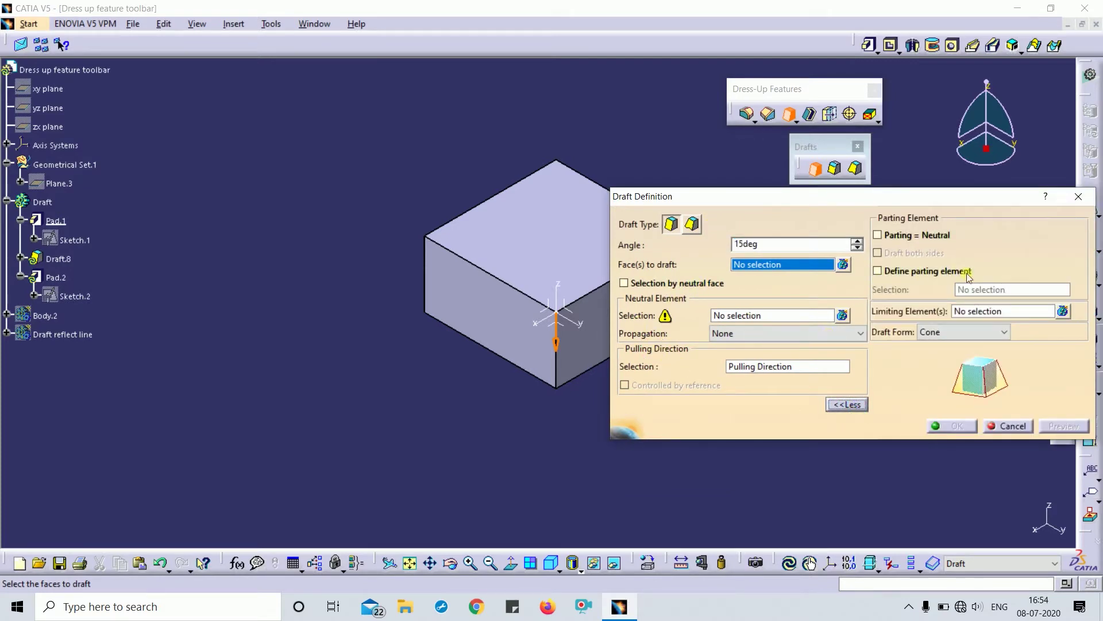
left_click(1079, 196)
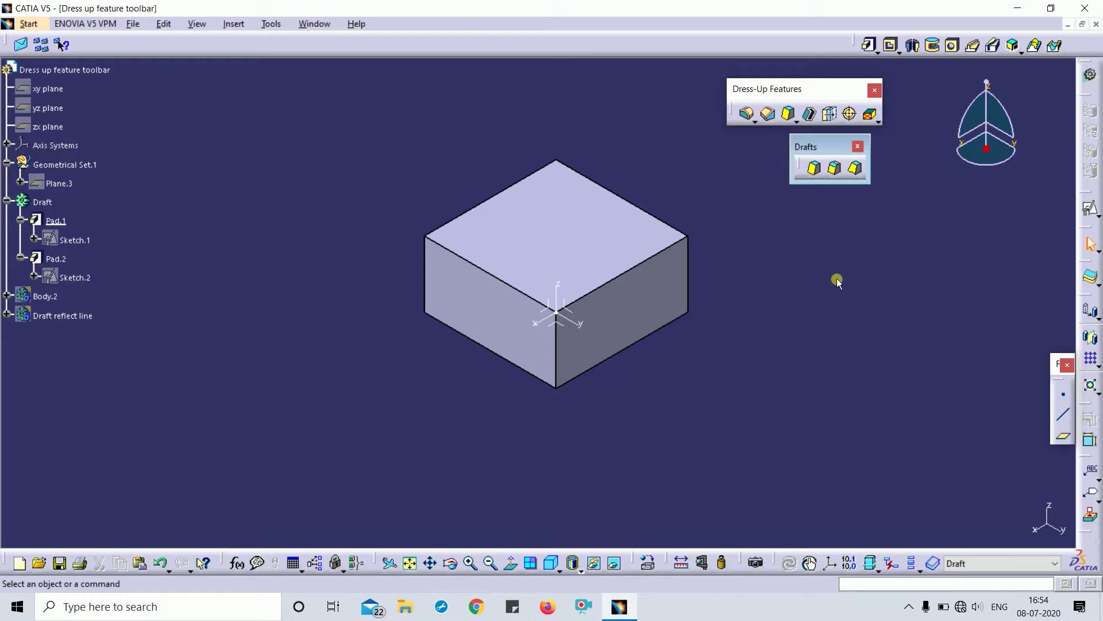
Create a 15° Draft Angle on the block's side face toward +Y, using the top face as the neutral element.
left_click(814, 168)
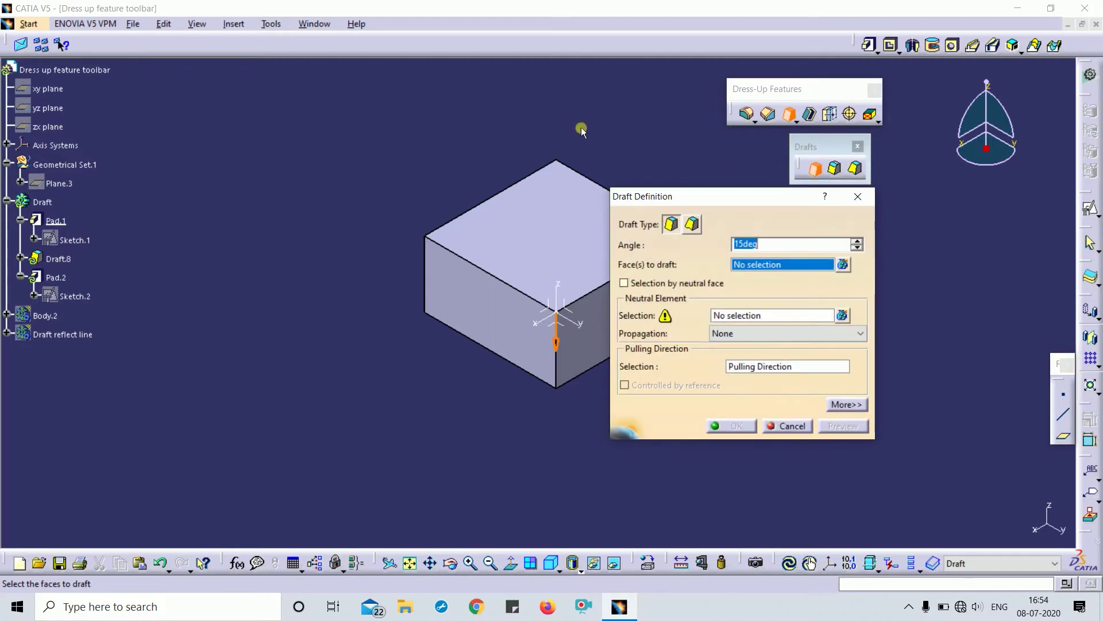
middle_click_drag(582, 131, 480, 91)
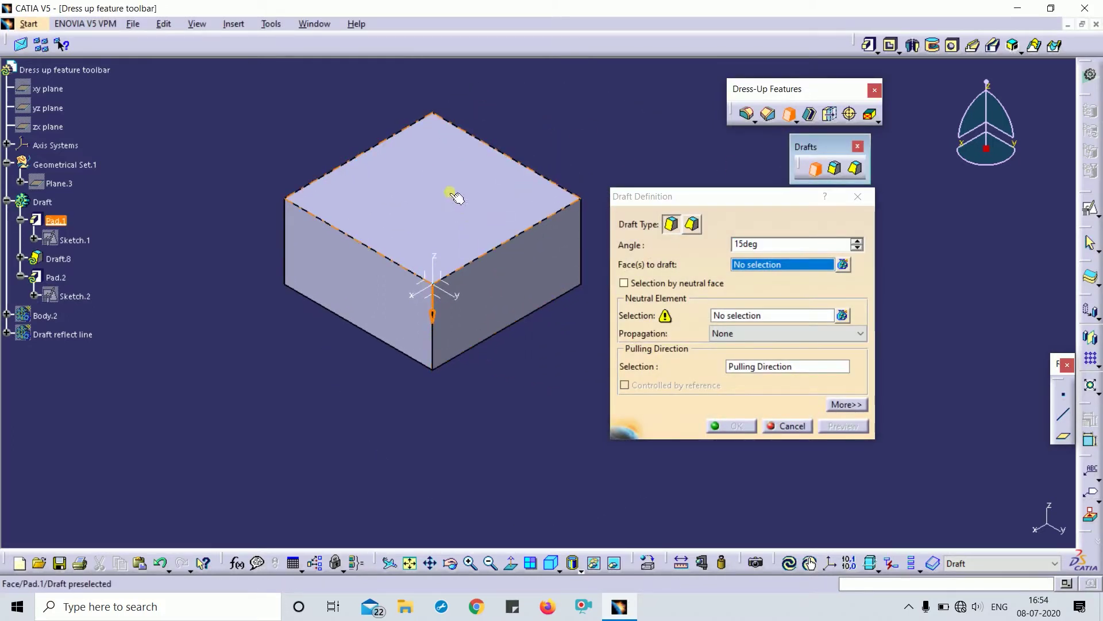
left_click(521, 279)
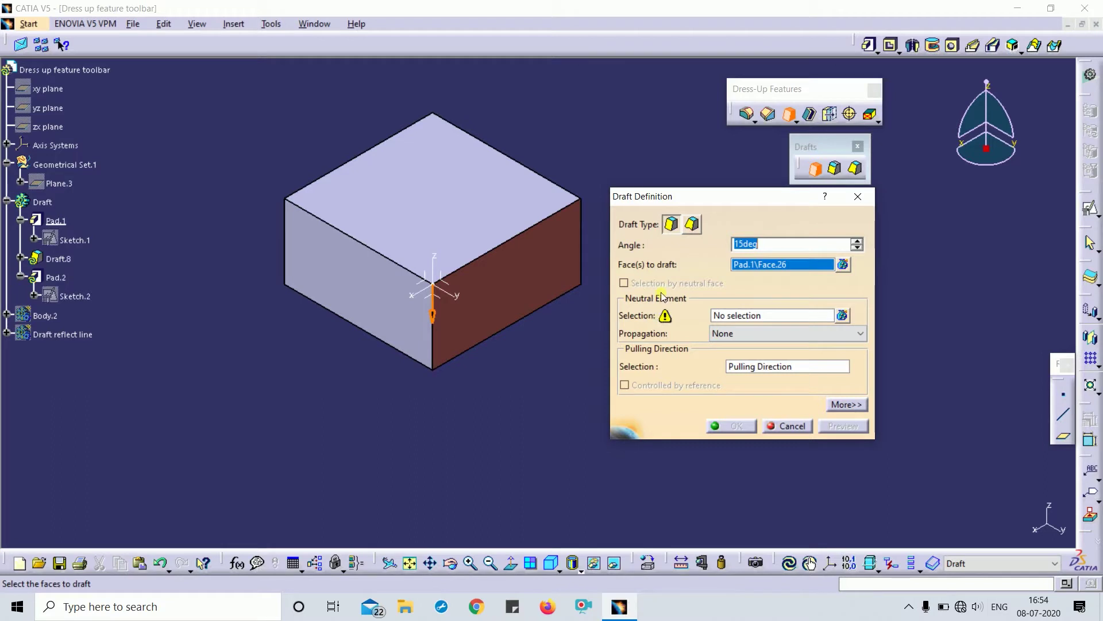
left_click(750, 318)
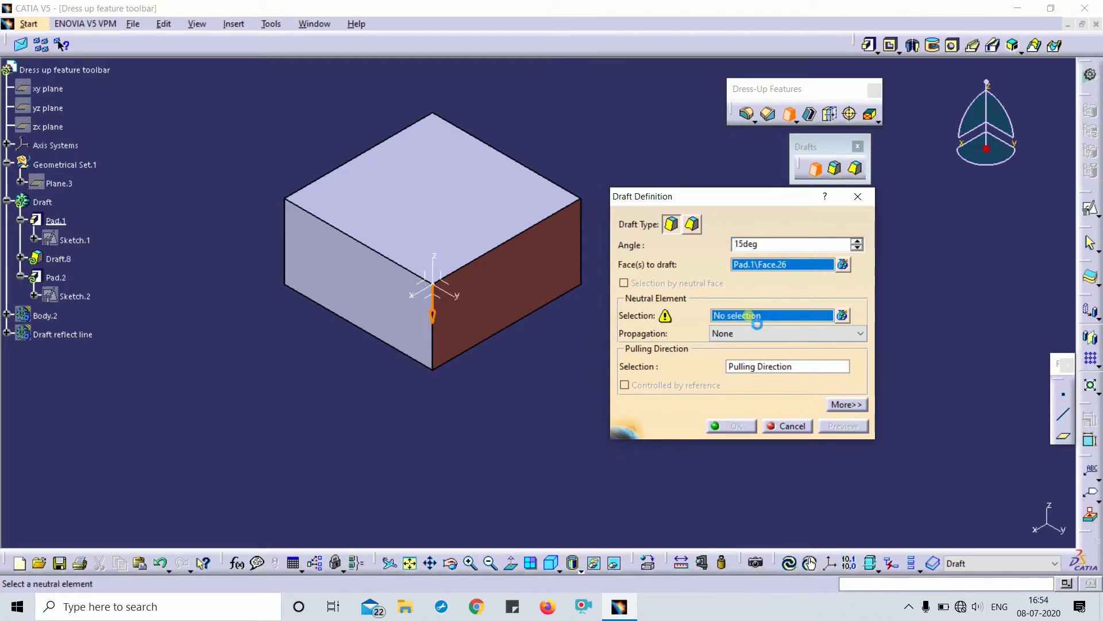
left_click(458, 197)
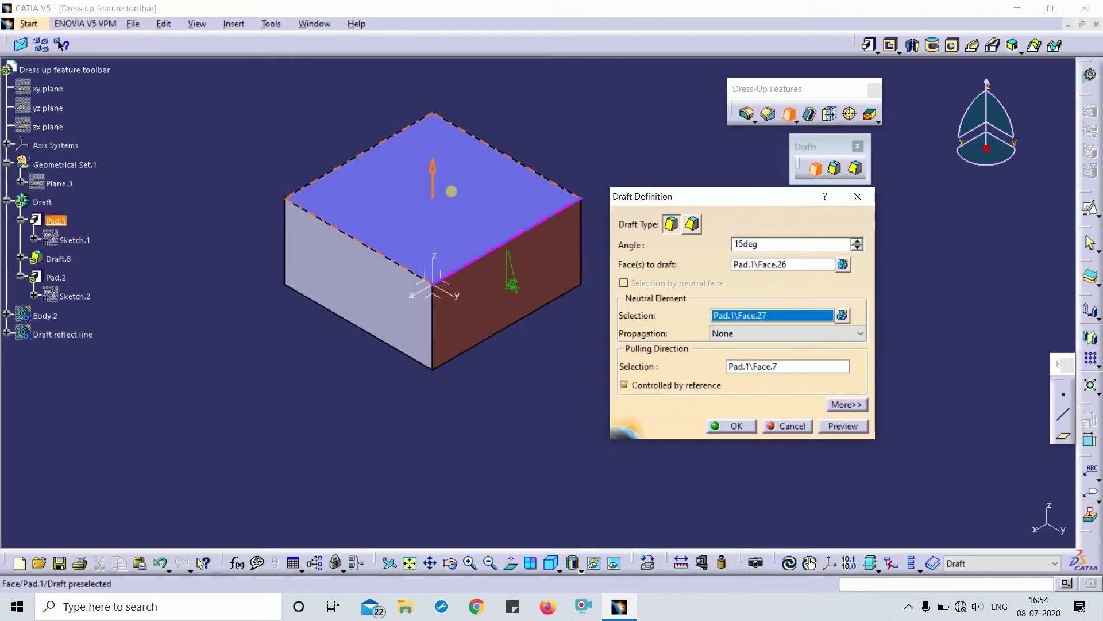
mouse_move(477, 351)
middle_mouse_down()
mouse_move(485, 309)
mouse_move(487, 350)
middle_mouse_up()
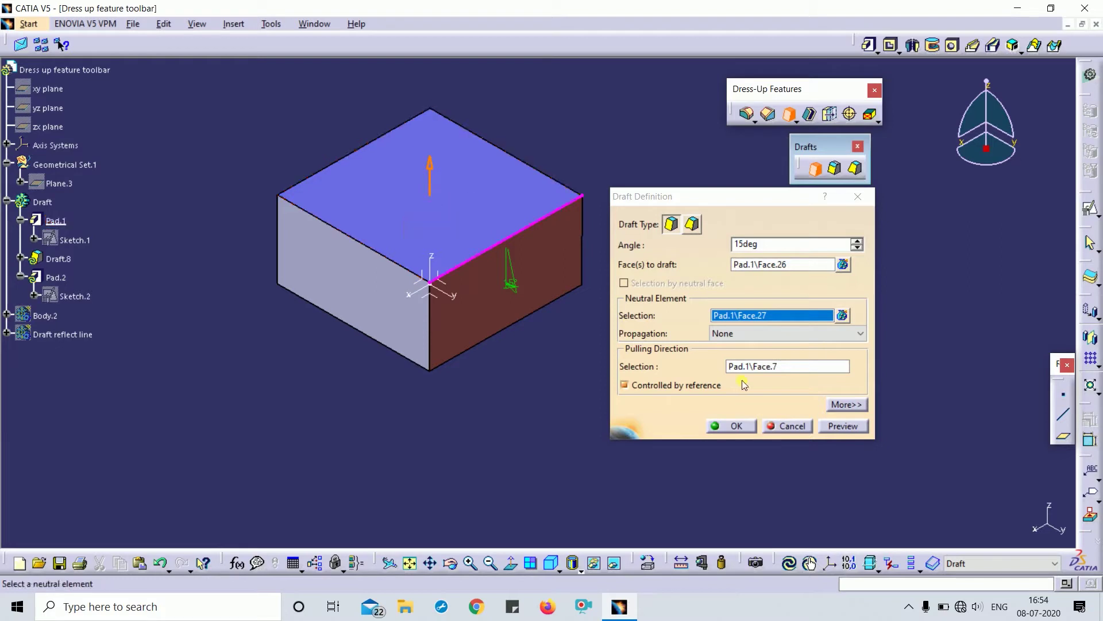
left_click(856, 425)
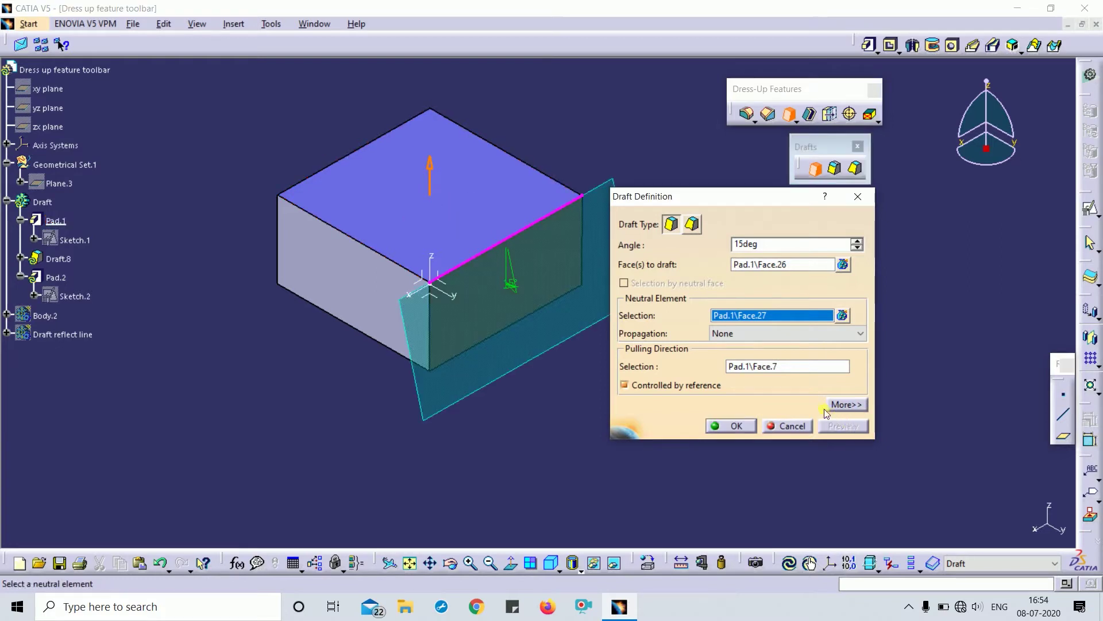
left_click(749, 426)
Reopen the side-face draft for editing and preview its 15° slope from several viewing angles.
middle_click_drag(493, 394, 505, 247)
double_click(501, 245)
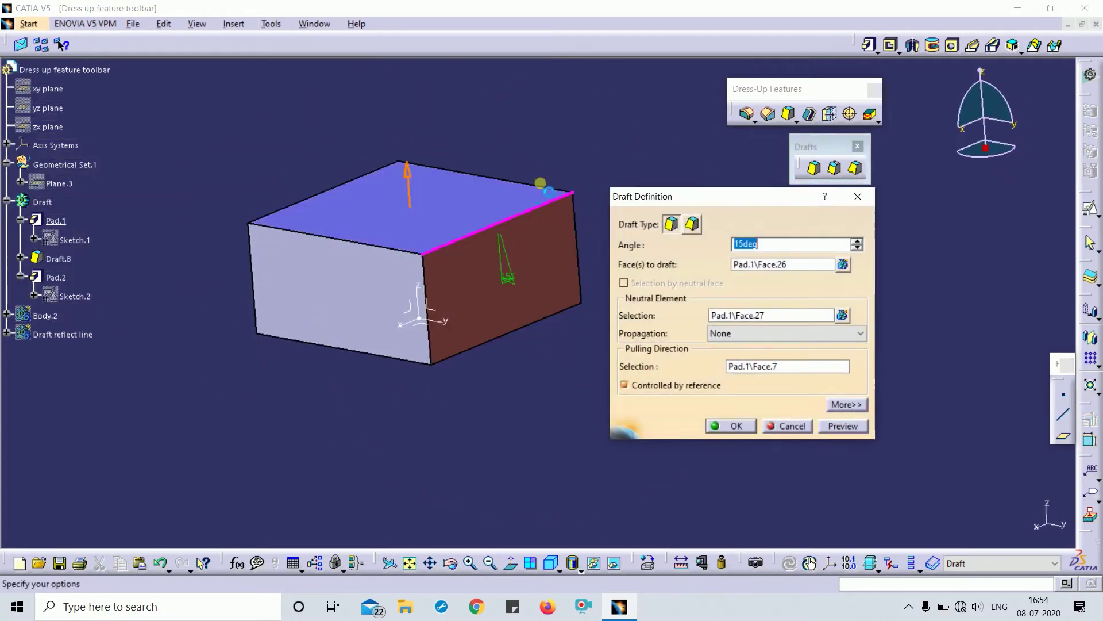
middle_click_drag(542, 180, 518, 281)
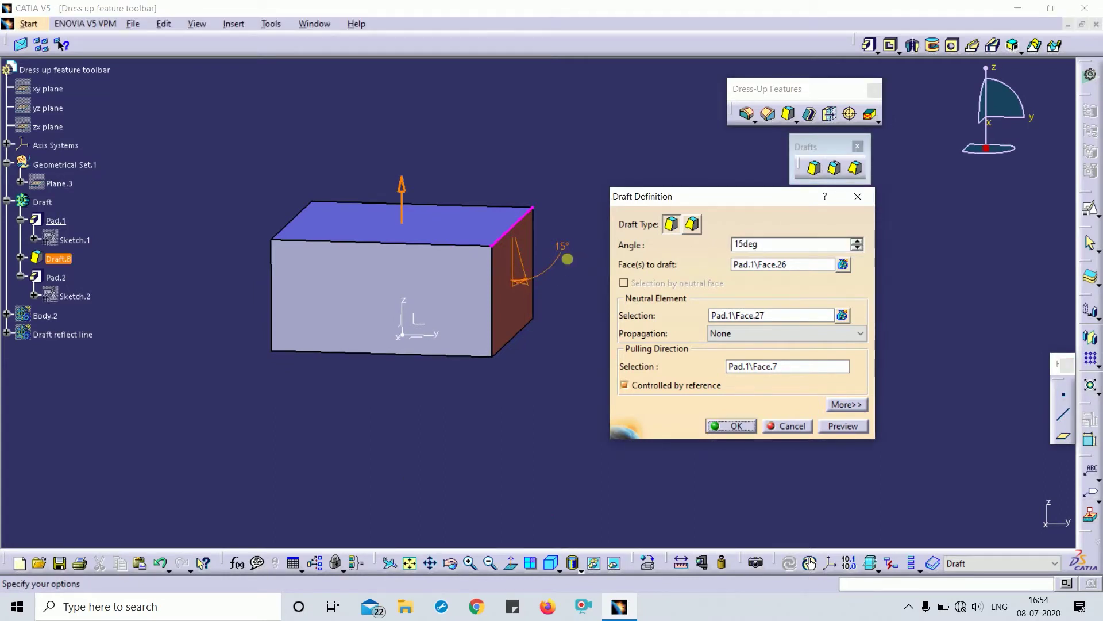
middle_click_drag(550, 172, 543, 200)
left_click(852, 426)
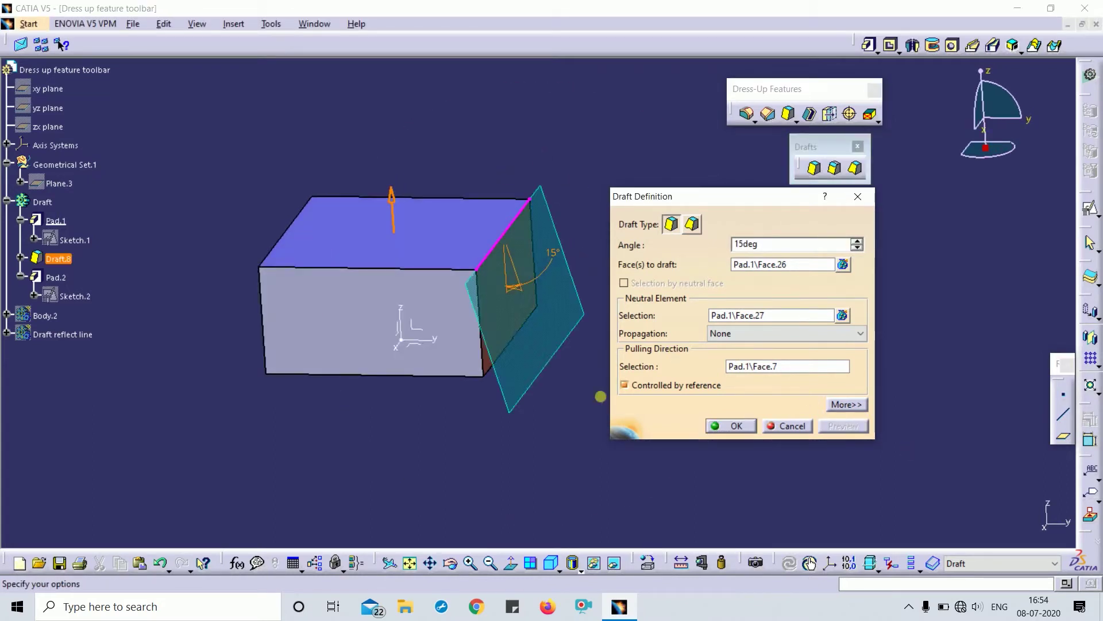
middle_click_drag(596, 389, 595, 315)
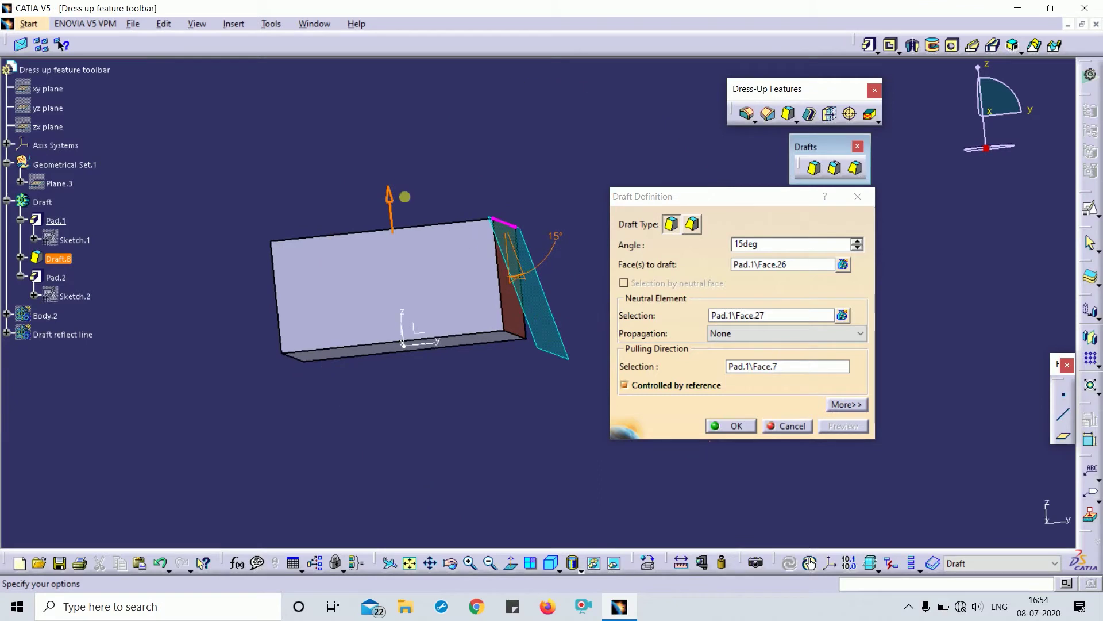
middle_click_drag(412, 197, 448, 287)
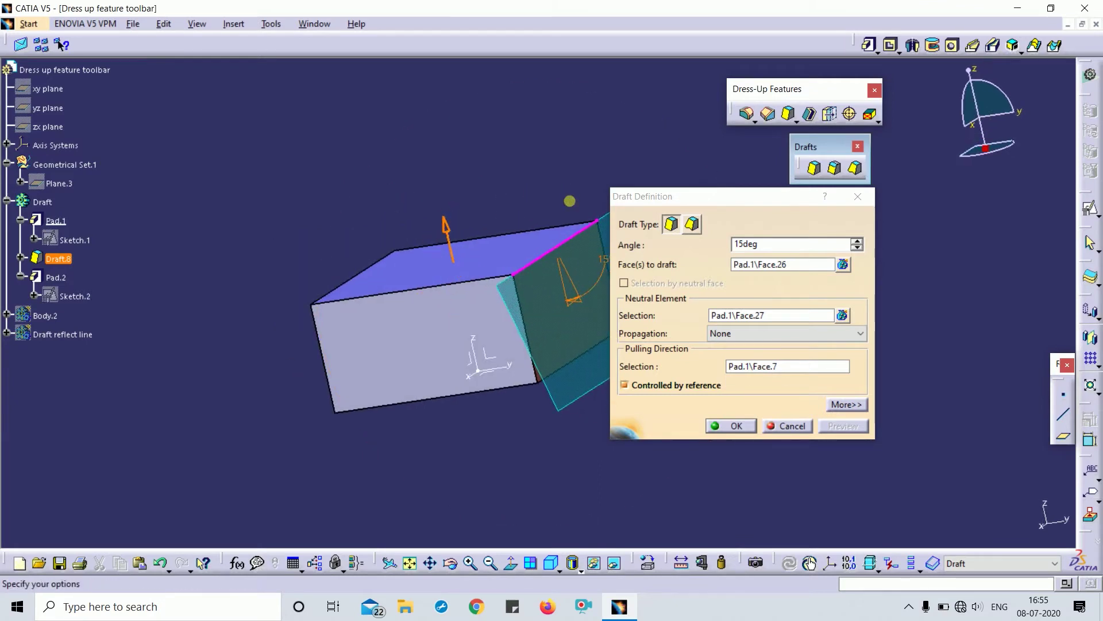
middle_click_drag(573, 194, 570, 226)
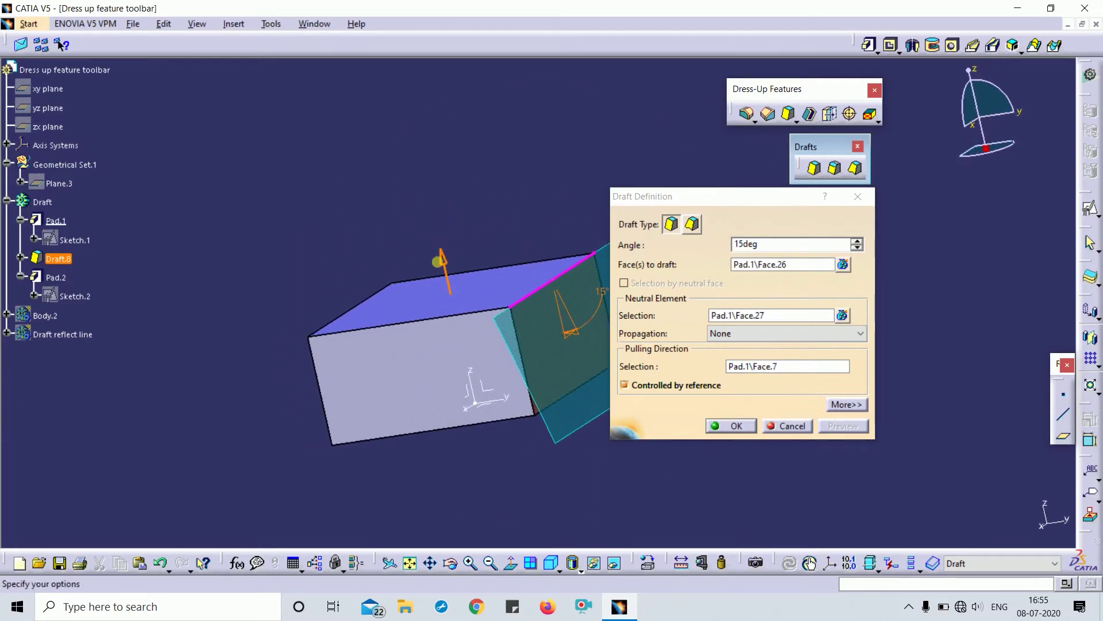
Reverse the draft's pulling direction so it points downward, preview the inward slope and apply it.
left_click(443, 258)
middle_click_drag(493, 217, 472, 173)
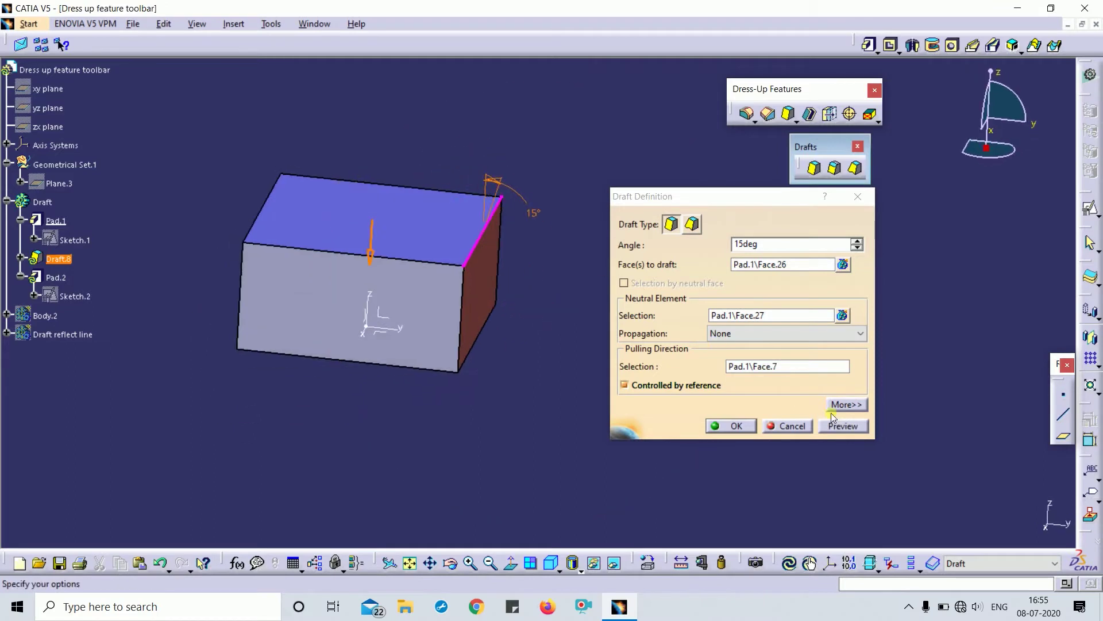
left_click(843, 426)
middle_click_drag(495, 401, 489, 329)
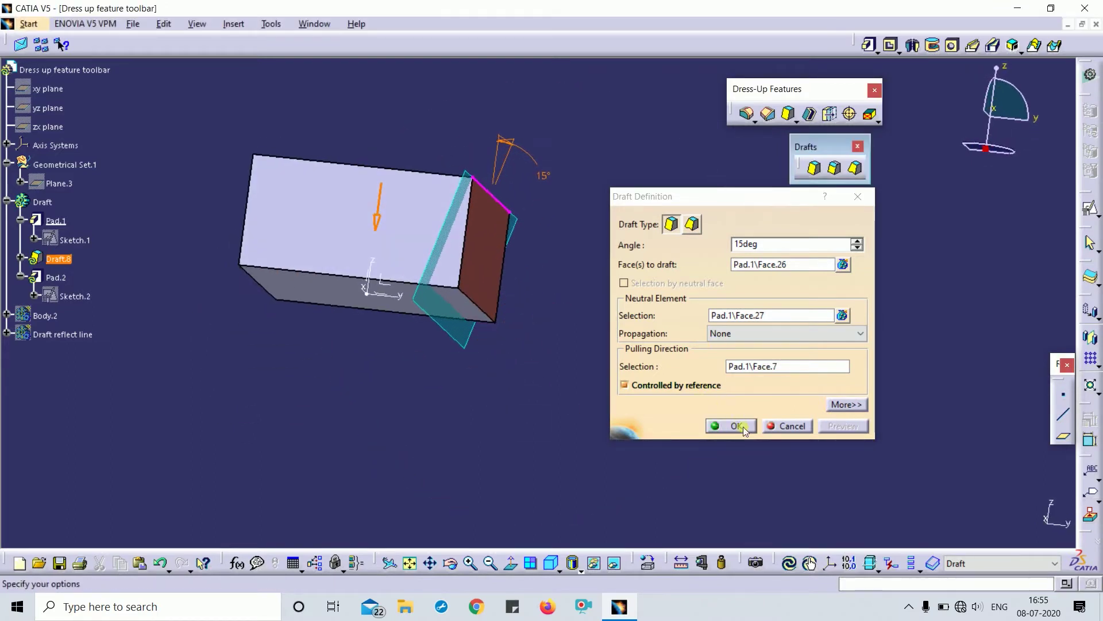
left_click(736, 426)
Edit the draft again, flip its pulling direction back to upward, preview the outward slope and apply it.
middle_click_drag(419, 256, 536, 342)
double_click(478, 290)
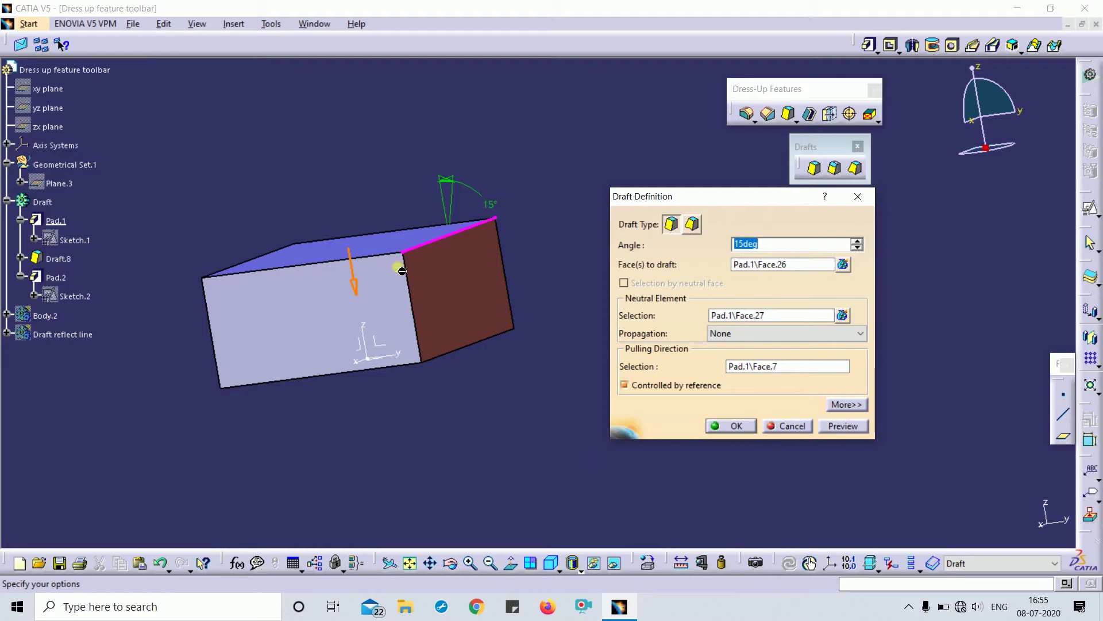
left_click(356, 282)
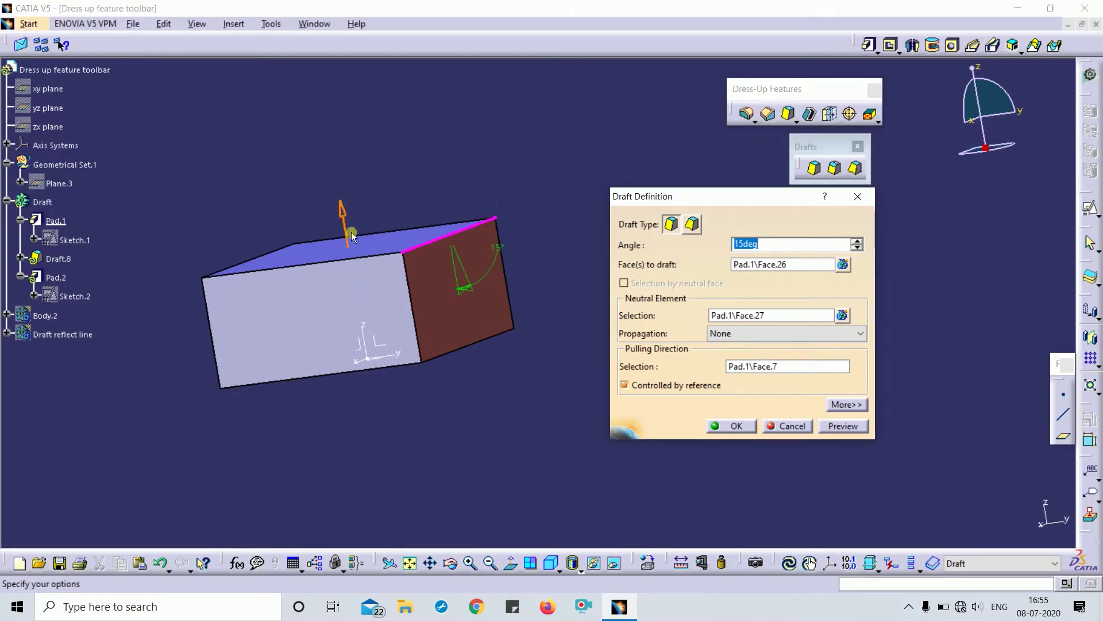
middle_click_drag(434, 177, 544, 257)
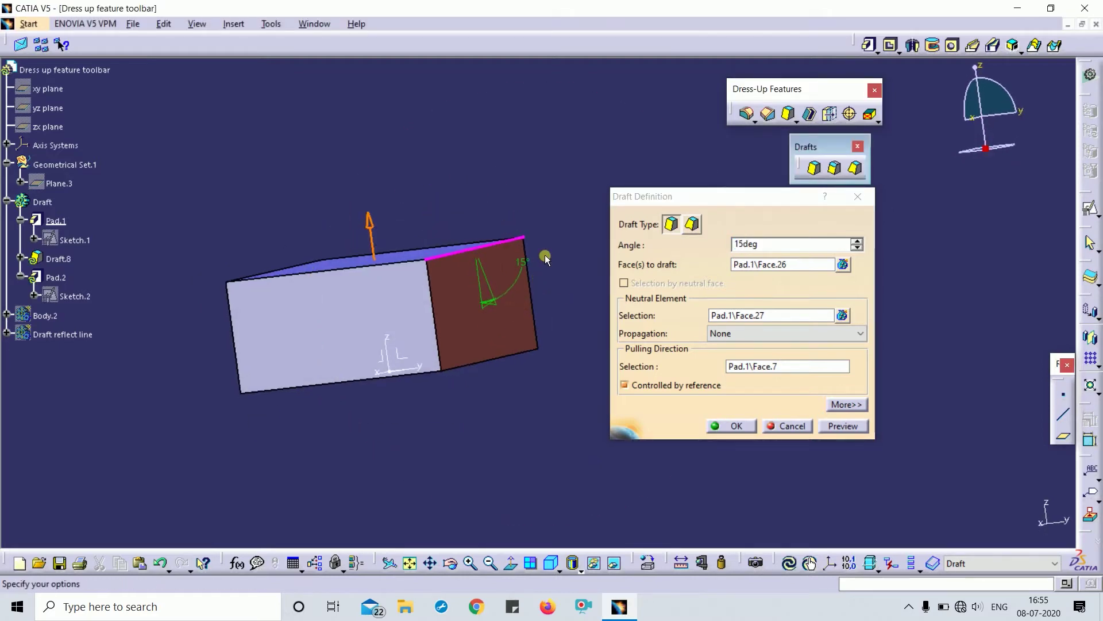
left_click(843, 426)
middle_click_drag(466, 184, 461, 231)
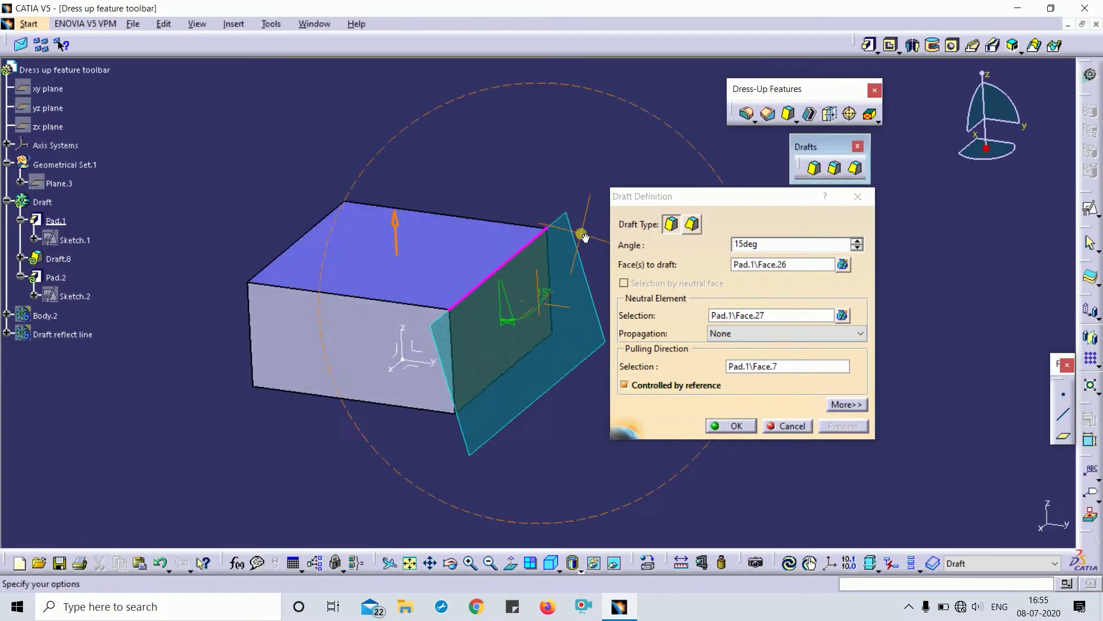
left_click(395, 222)
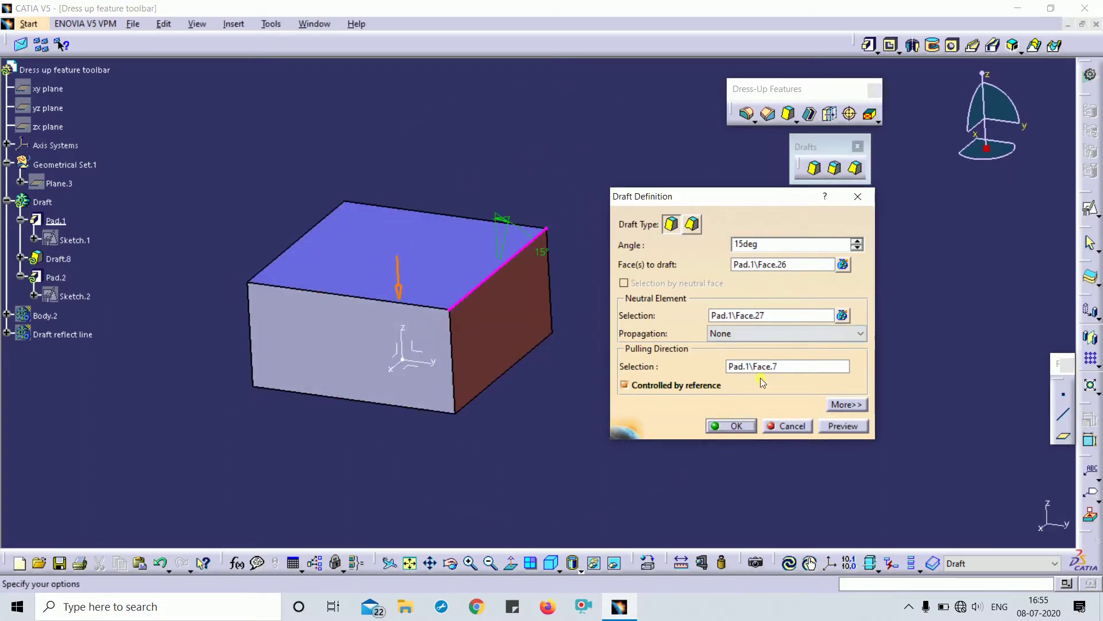
left_click(401, 292)
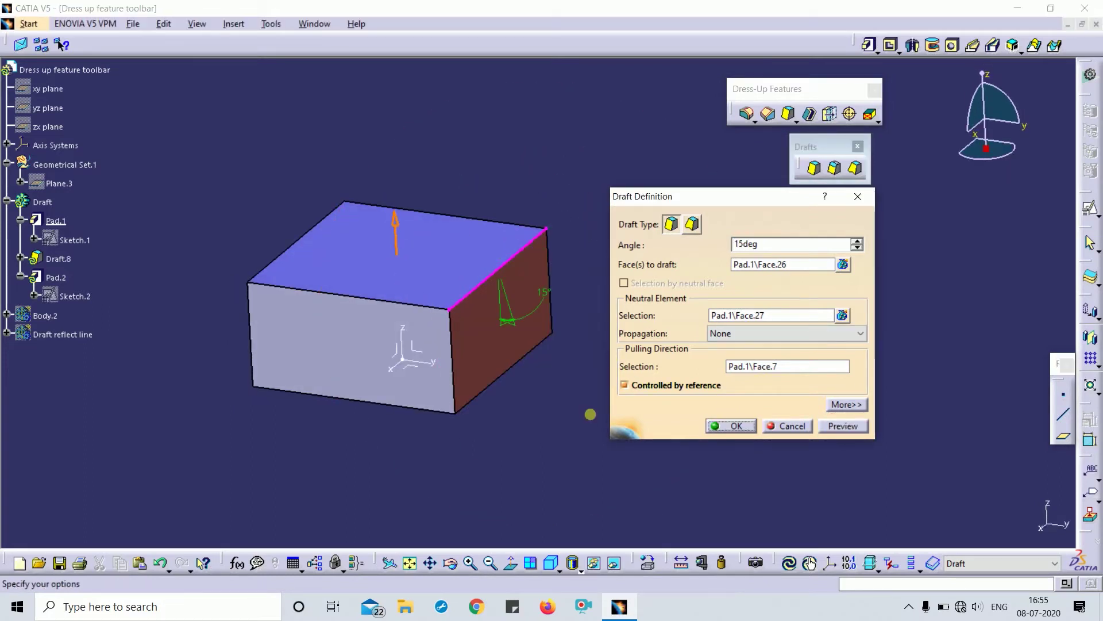
left_click(842, 426)
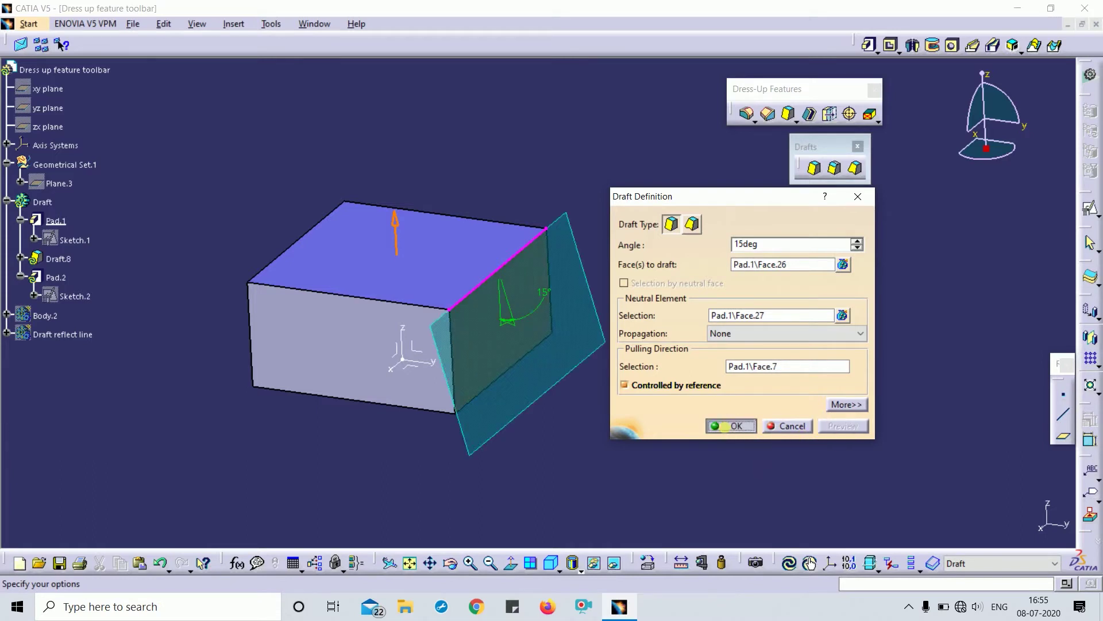
left_click(731, 426)
Look at the extended parting-element options in the draft's definition, close it without changes and delete the draft.
middle_click_drag(567, 418, 545, 215)
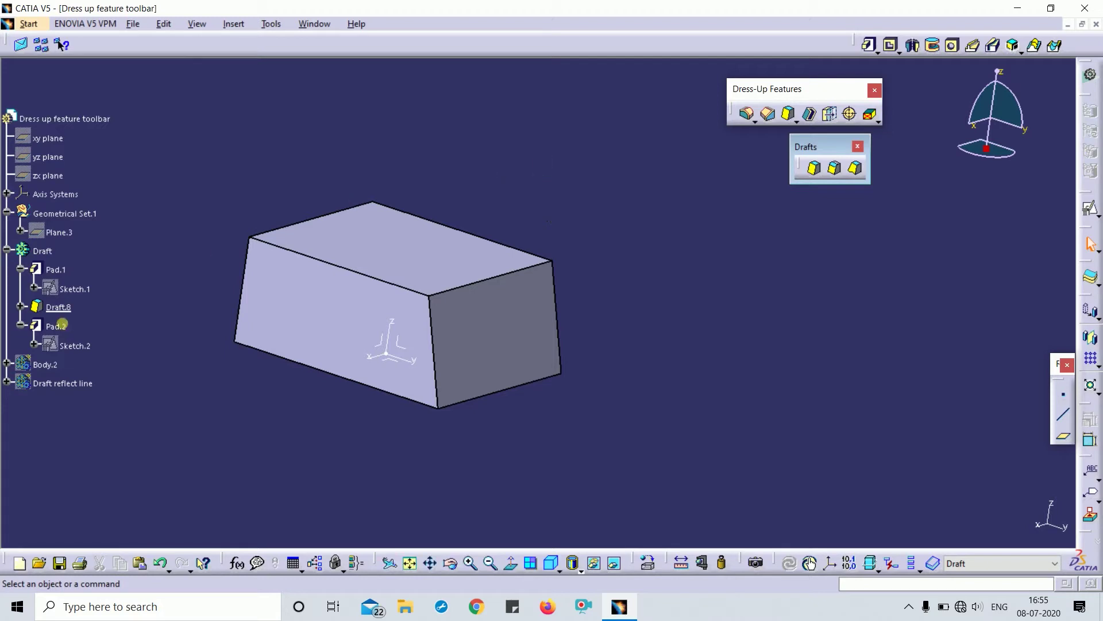
left_click(58, 308)
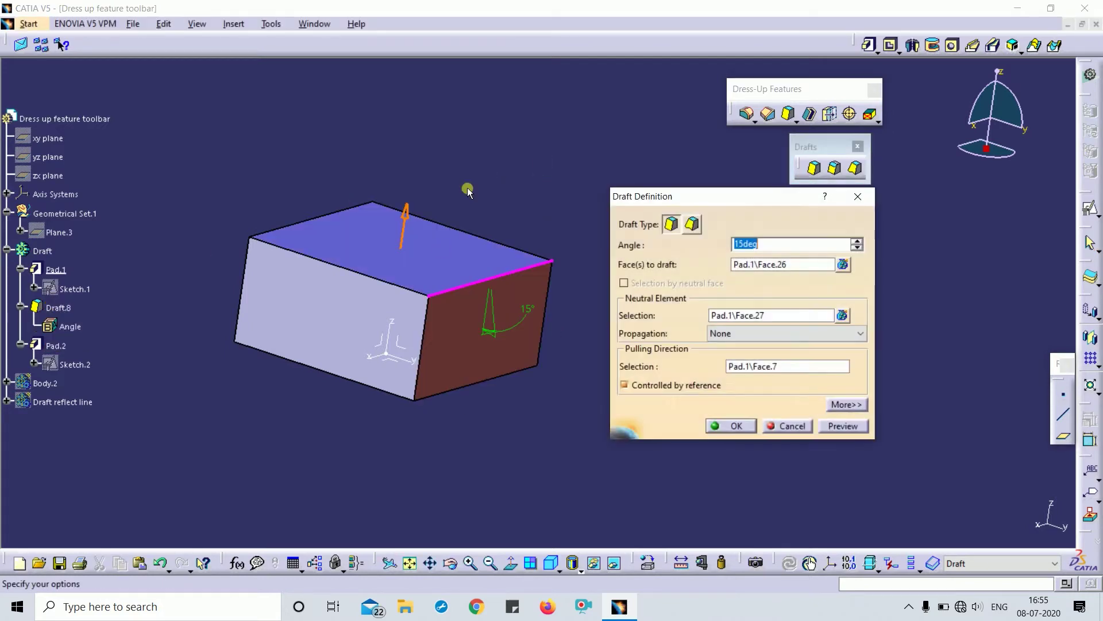
middle_click_drag(466, 189, 407, 187)
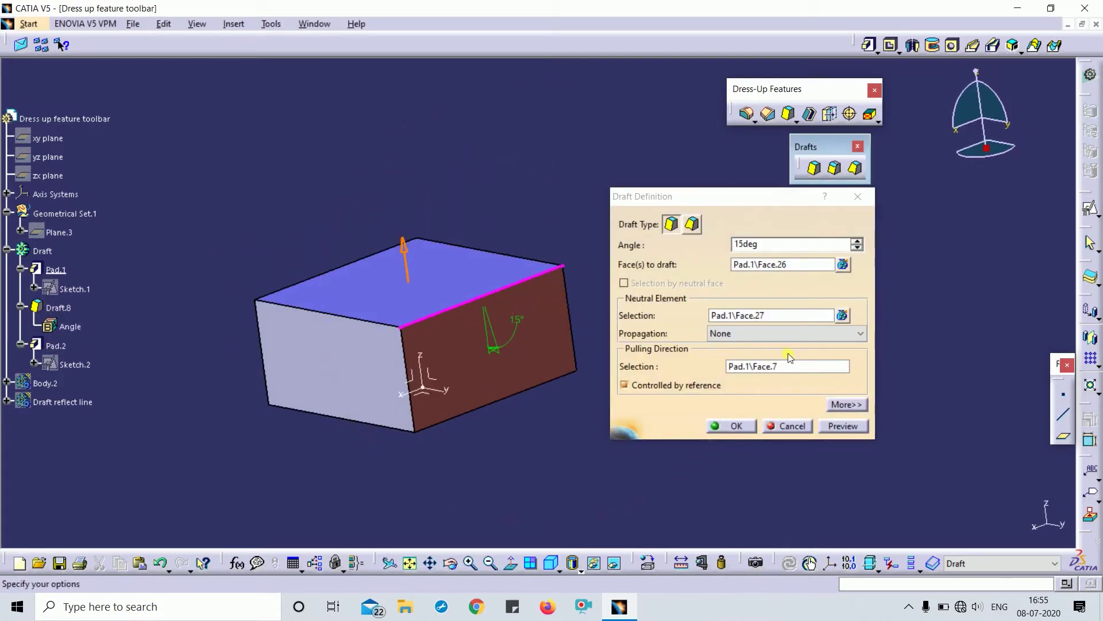
left_click(846, 404)
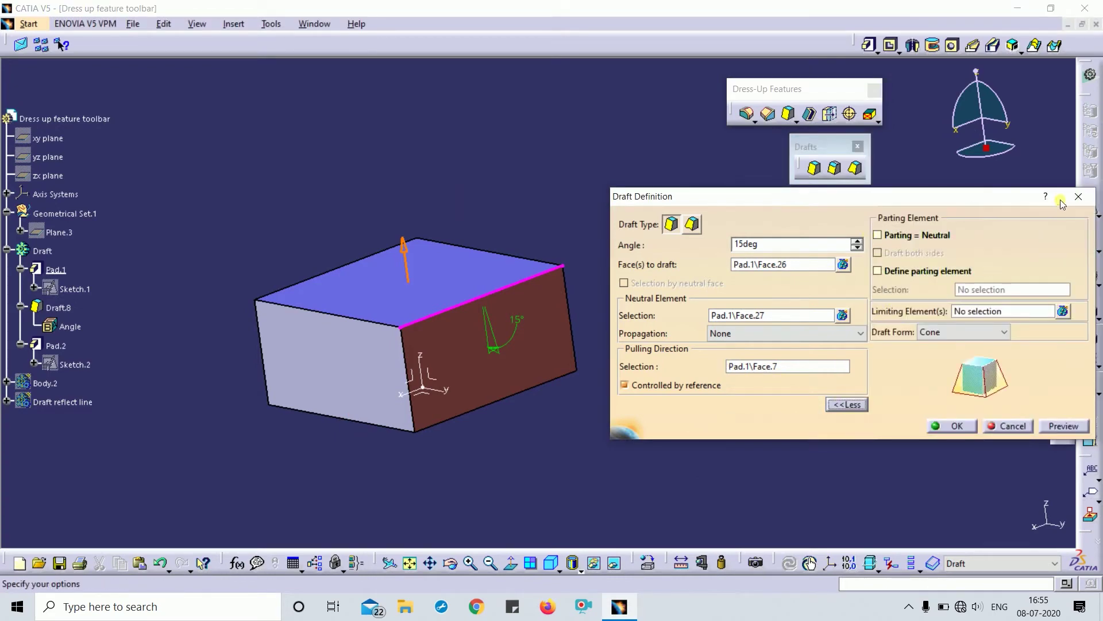
left_click(1079, 196)
left_click(59, 310)
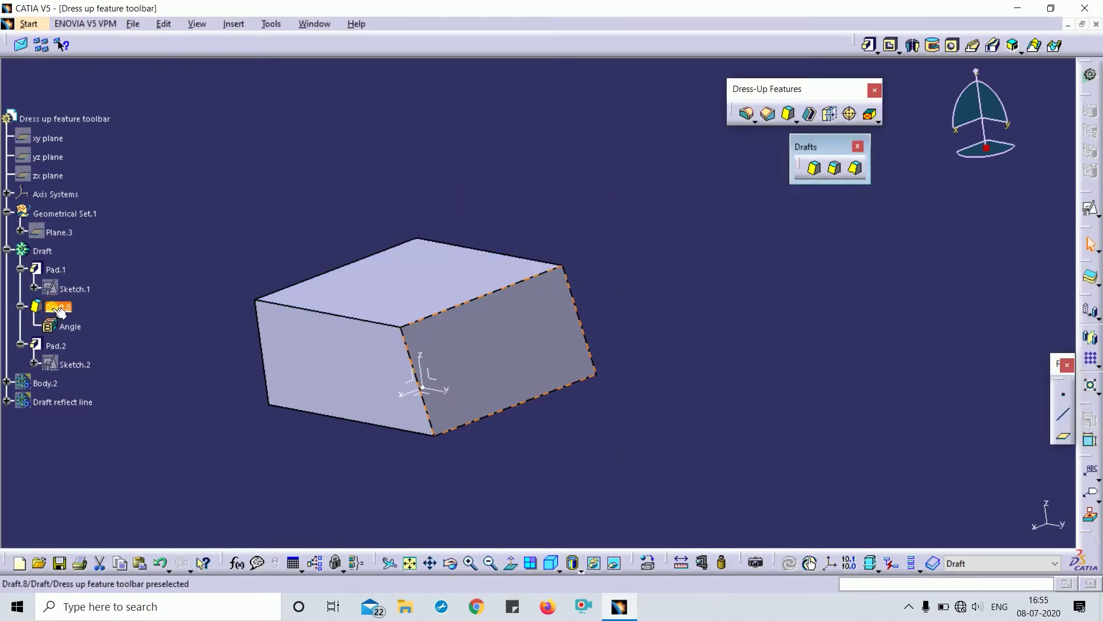
key("Delete")
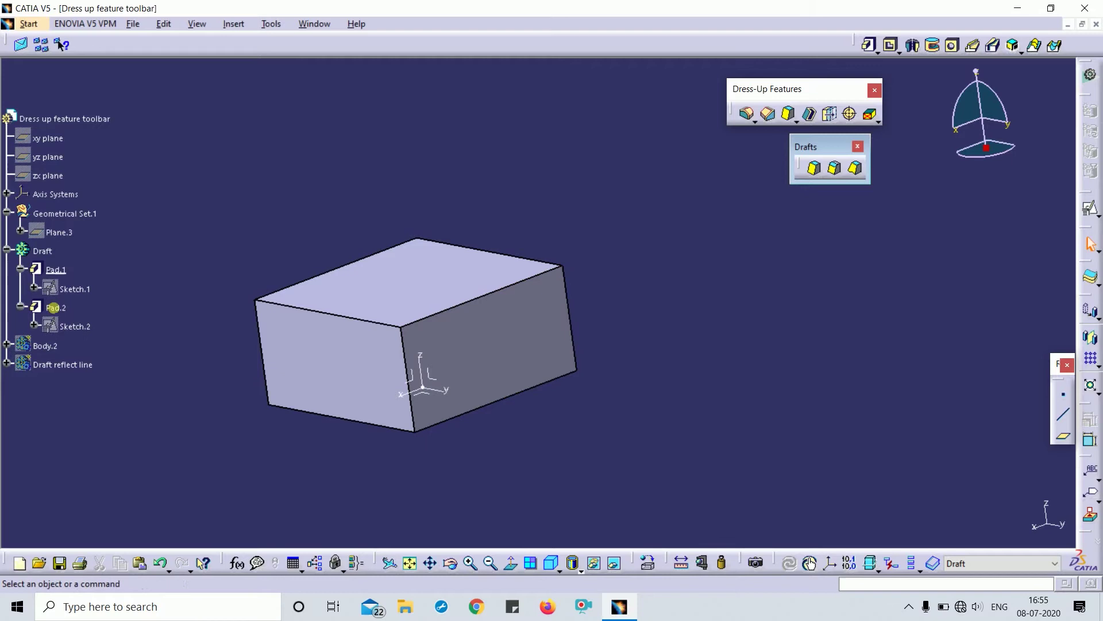
Define Pad.2 as the in-work object and view the stepped block from a higher angle.
right_click(56, 307)
left_click(97, 114)
left_click(313, 165)
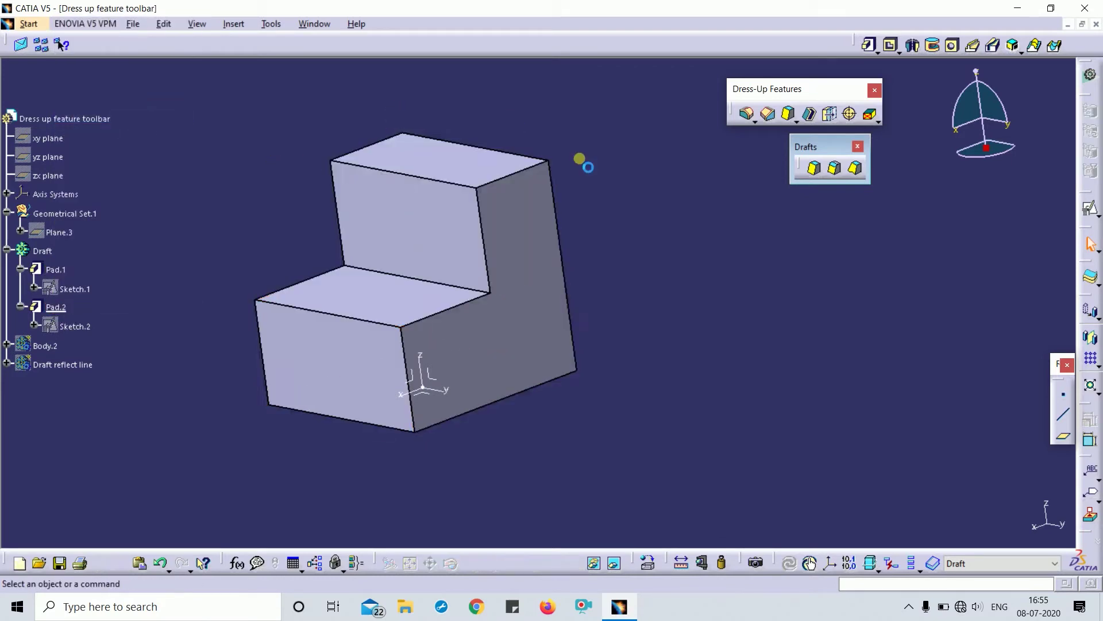
middle_click_drag(583, 162, 663, 241)
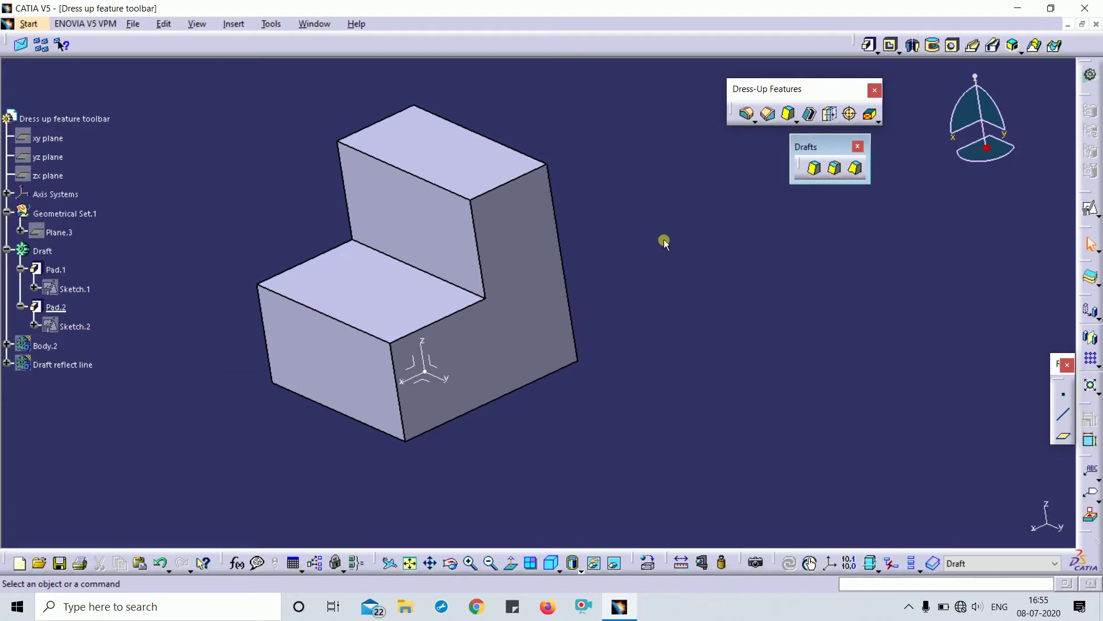
Define Pad.1 as the in-work object and show the plain block without the upper step.
right_click(56, 269)
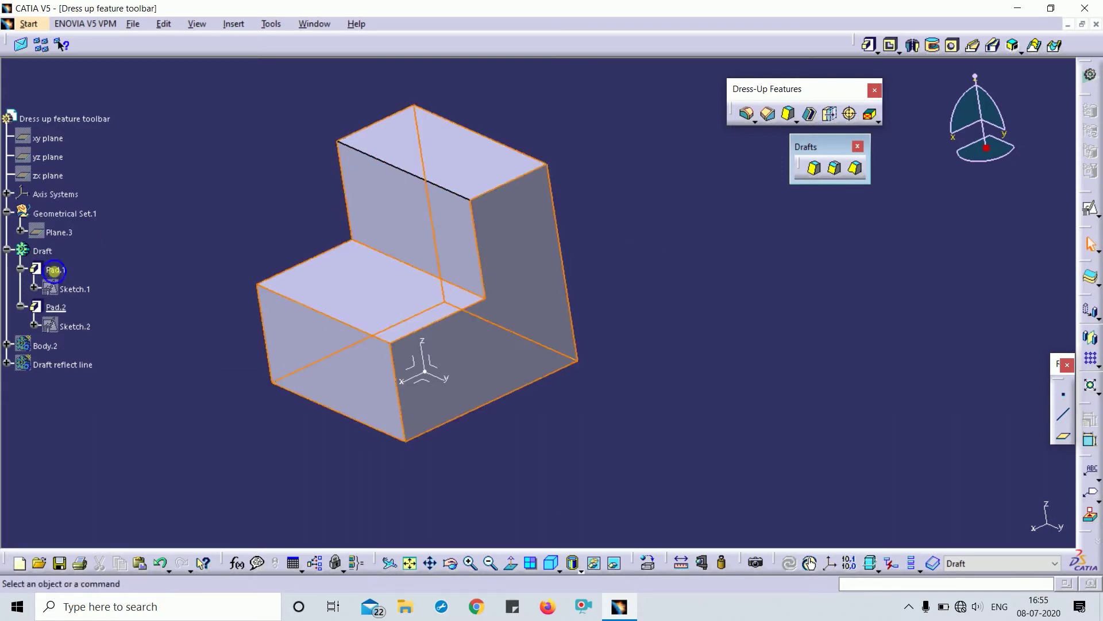
left_click(142, 376)
middle_click_drag(481, 173, 654, 246)
left_click(815, 168)
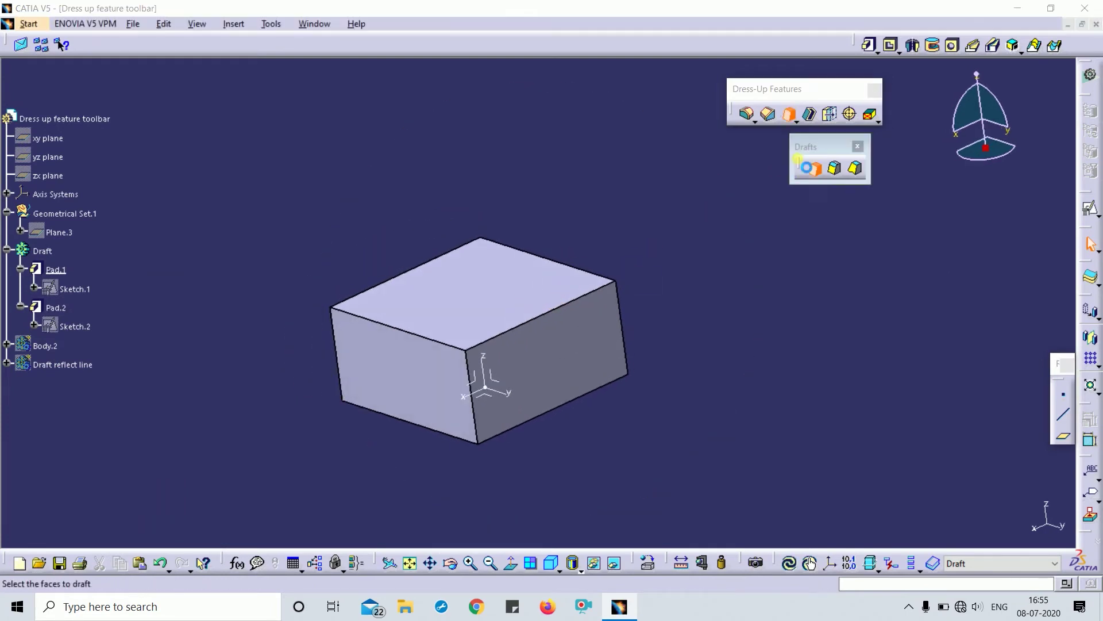
left_click(789, 426)
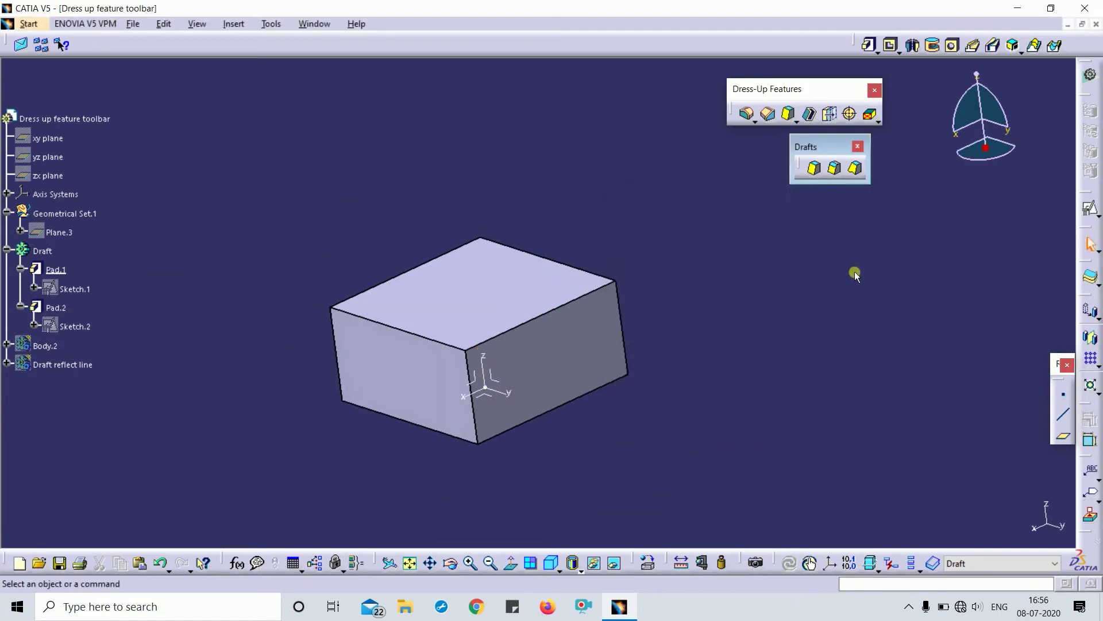
Start a 15° Draft Angle on the block's Y-facing side face with the top face as neutral element.
left_click(815, 168)
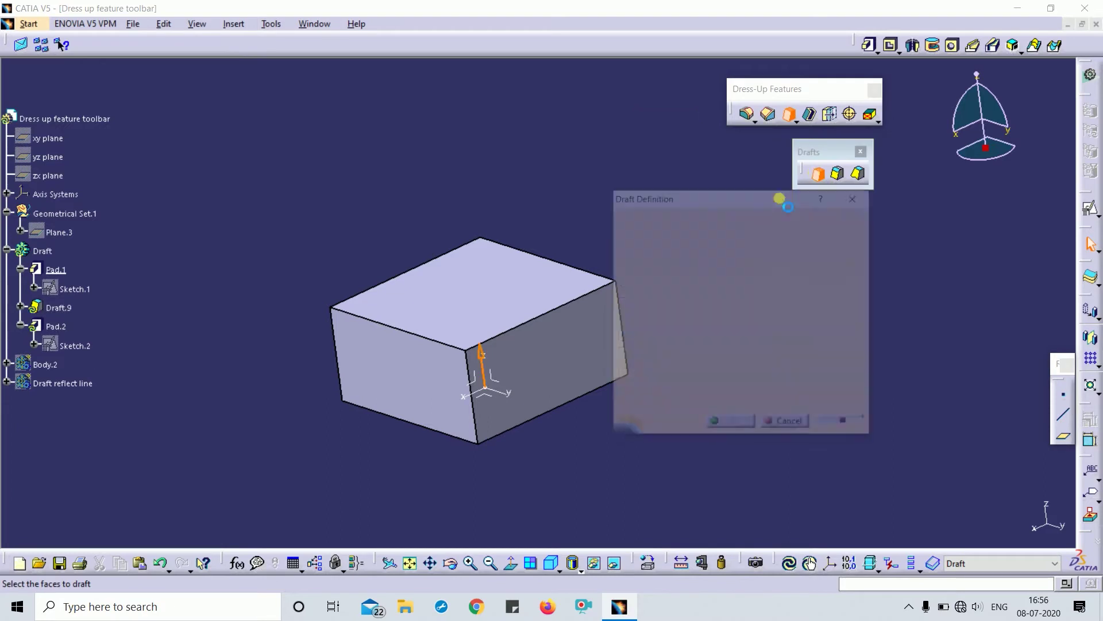
left_click(545, 352)
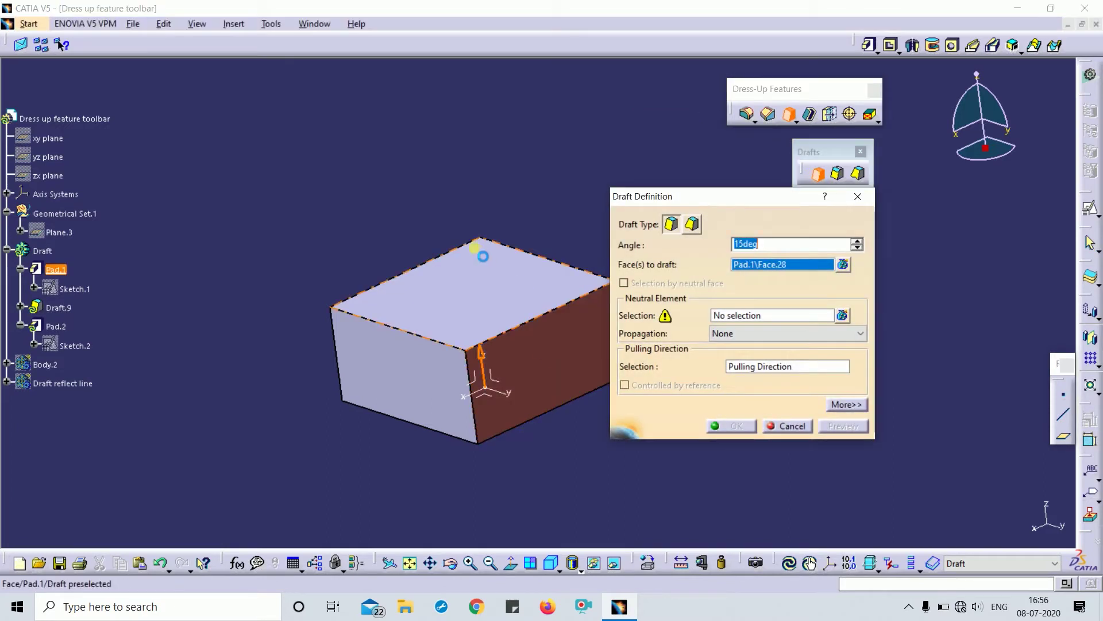
left_click(475, 302)
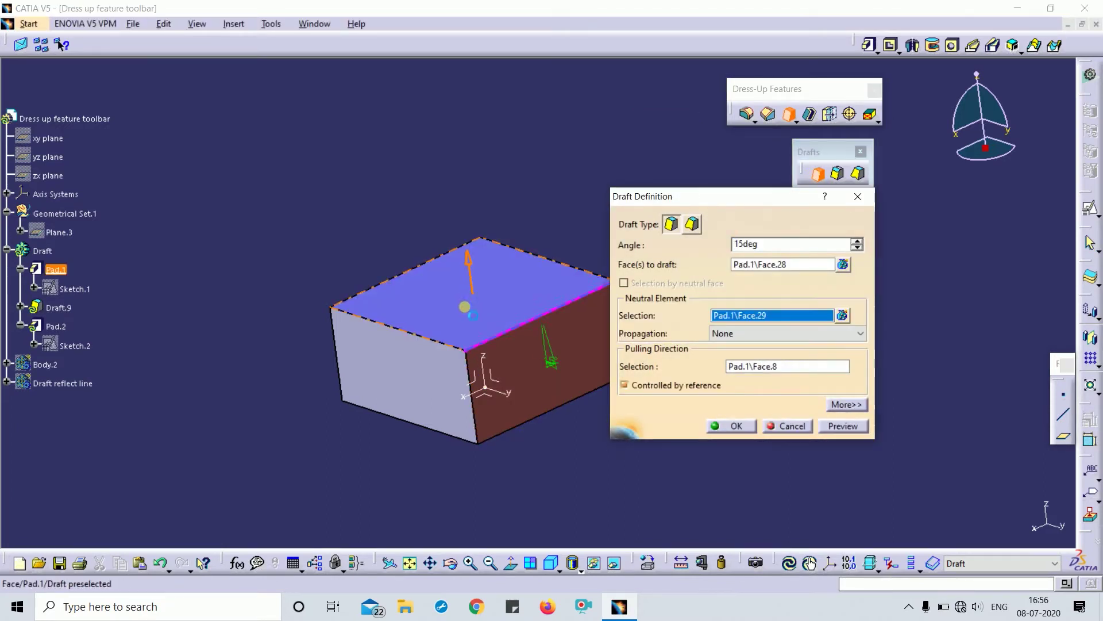
Limit the draft with the absolute axis system's YZ plane as limiting element, preview it and apply.
left_click(846, 404)
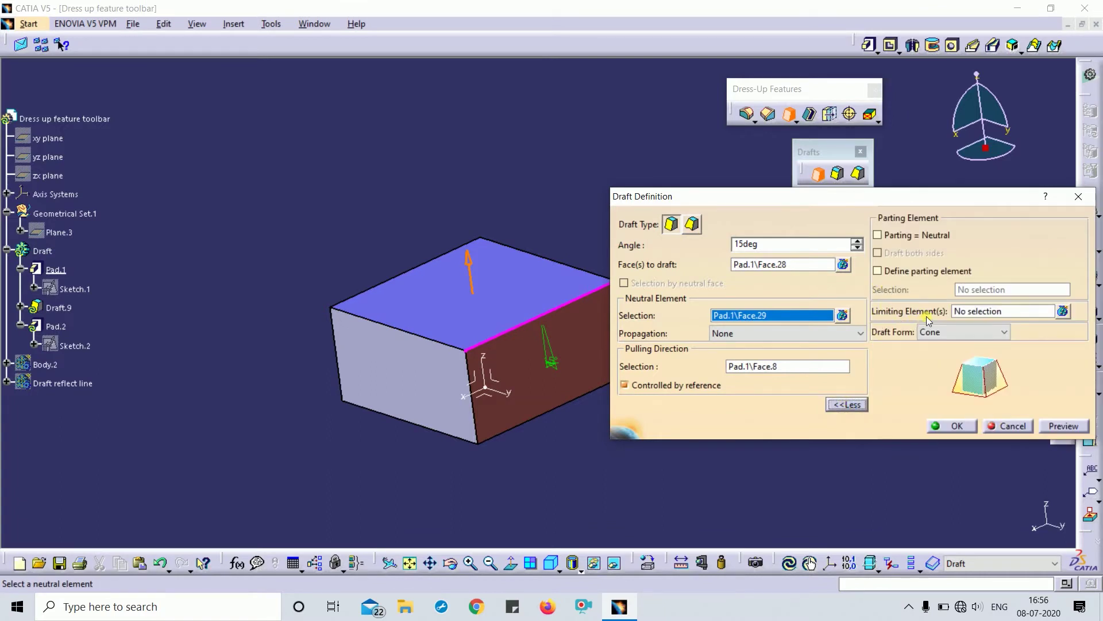
left_click(972, 312)
middle_click_drag(529, 243, 415, 171)
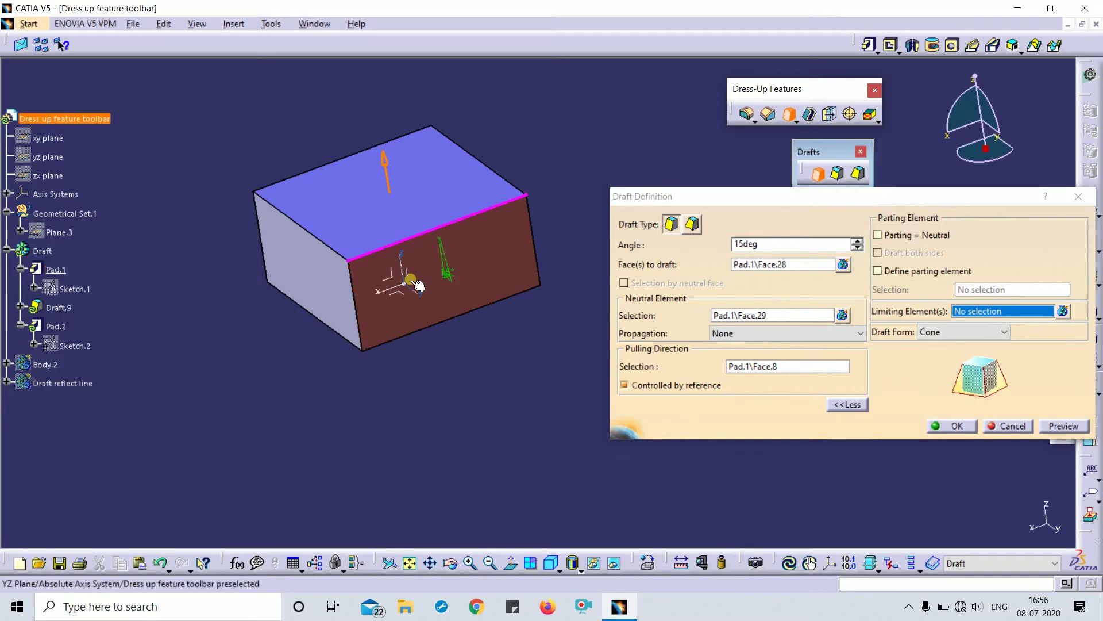
left_click(369, 299)
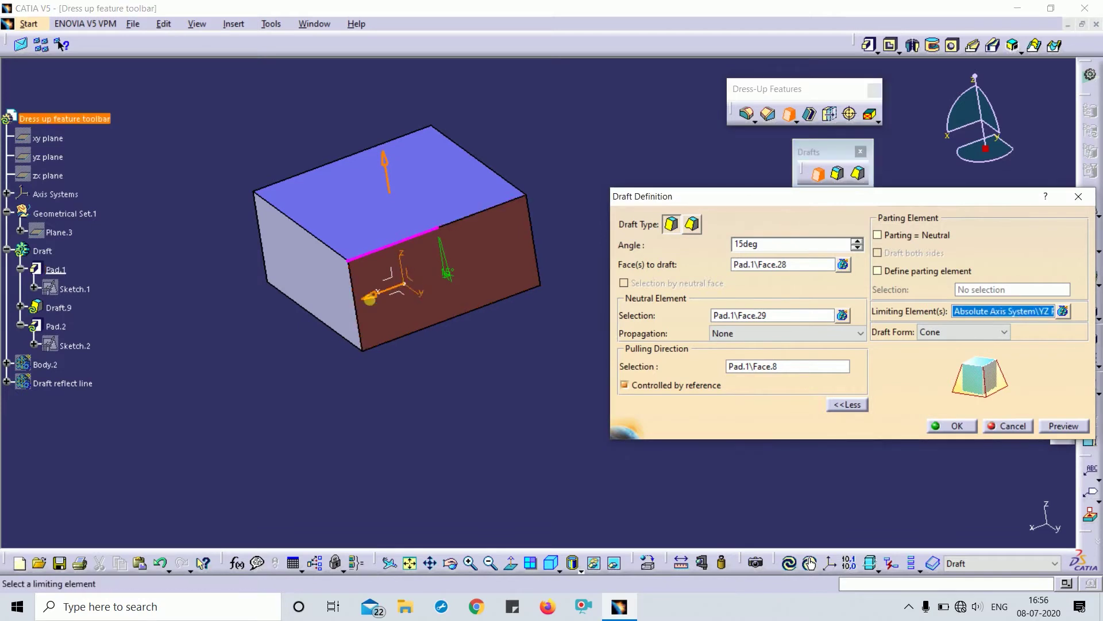
left_click(1063, 427)
middle_click_drag(456, 406, 644, 396)
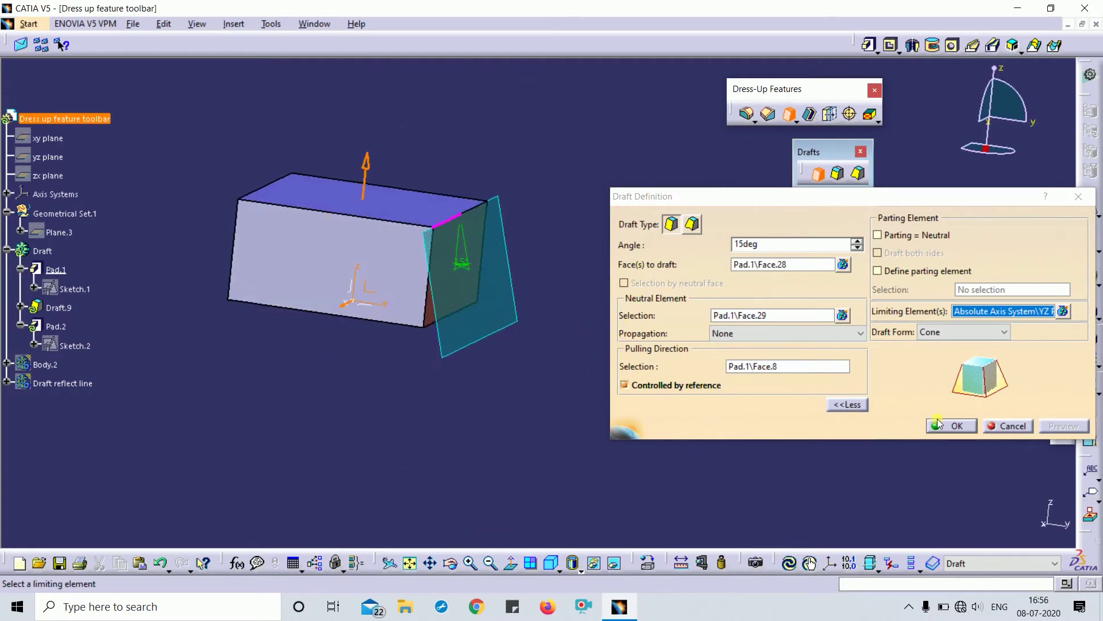
left_click(952, 426)
Edit the draft, flip the limiting element's direction to draft the other half of the face, preview and apply.
middle_click_drag(564, 210, 389, 313)
middle_click_drag(520, 339, 342, 313)
left_click(62, 308)
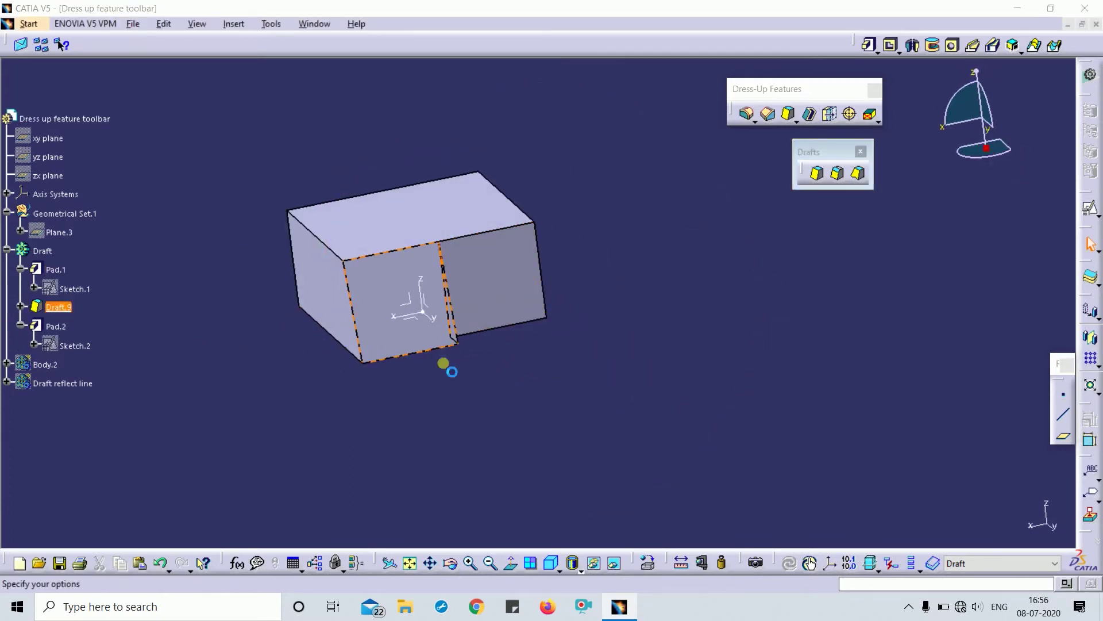
left_click(388, 323)
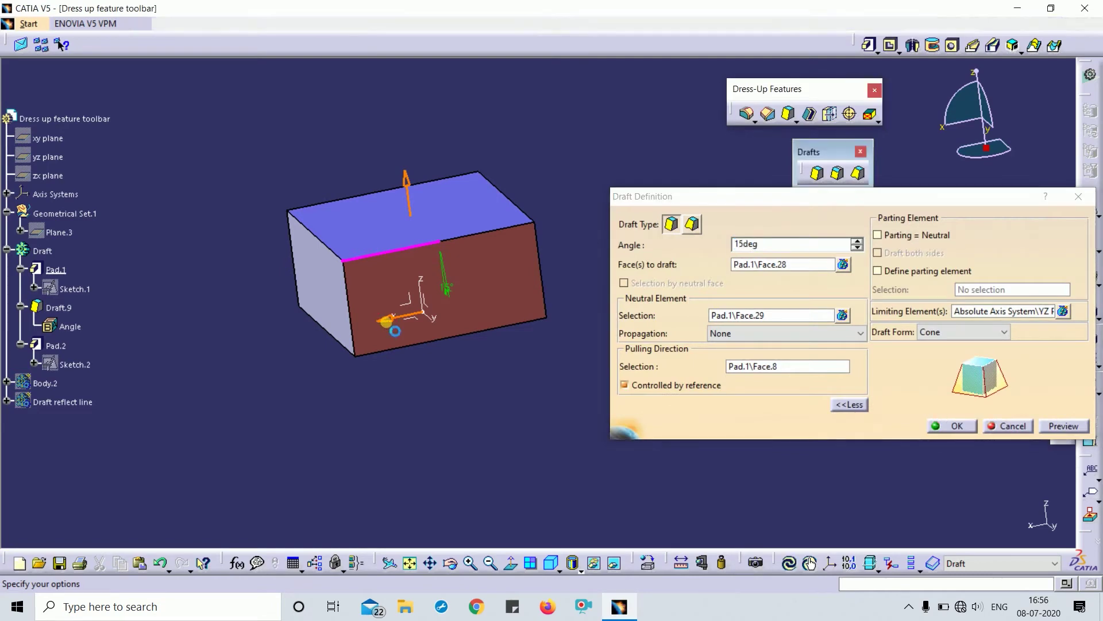
left_click(1058, 427)
left_click(952, 425)
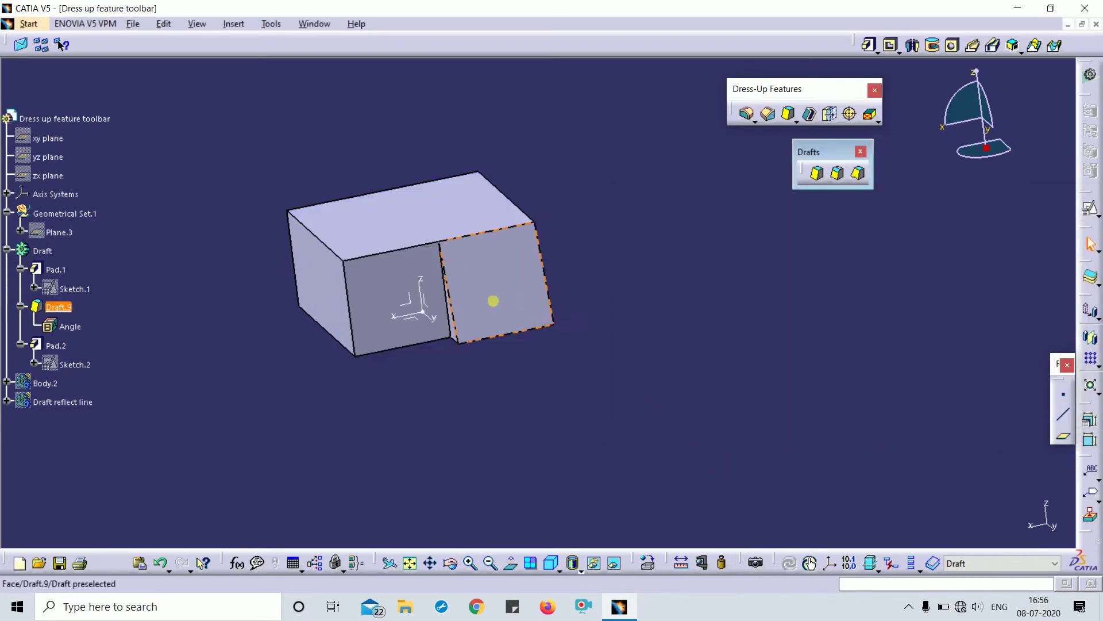
Inspect the half-drafted face, reopen and confirm the draft's definition without changes, and remove the draft.
middle_click_drag(493, 300, 461, 298)
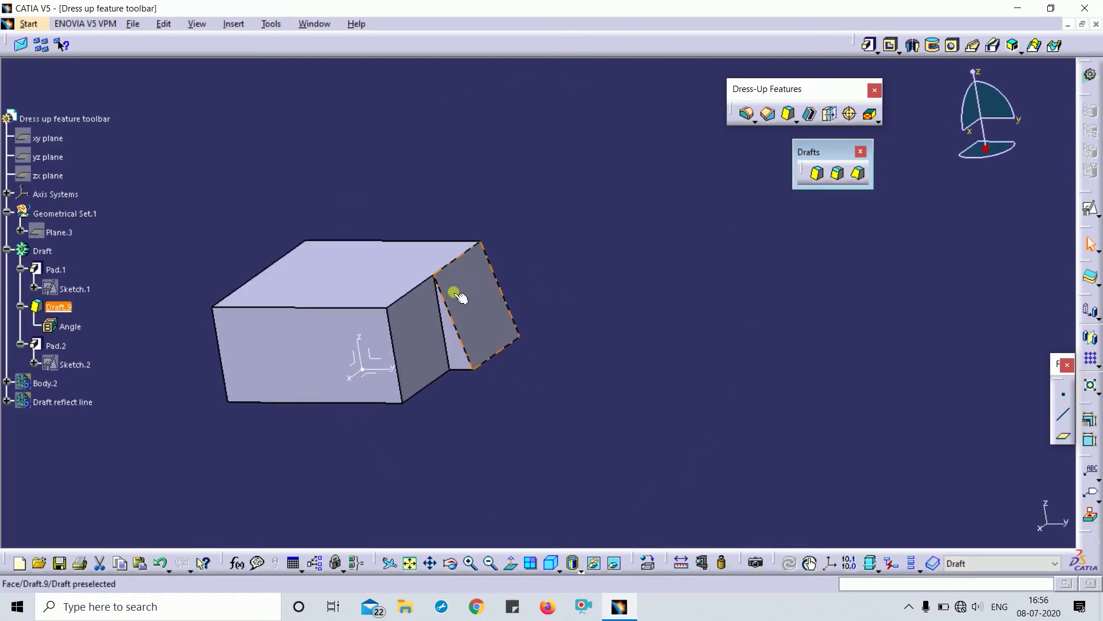
left_click(467, 266)
middle_click_drag(608, 327, 547, 341)
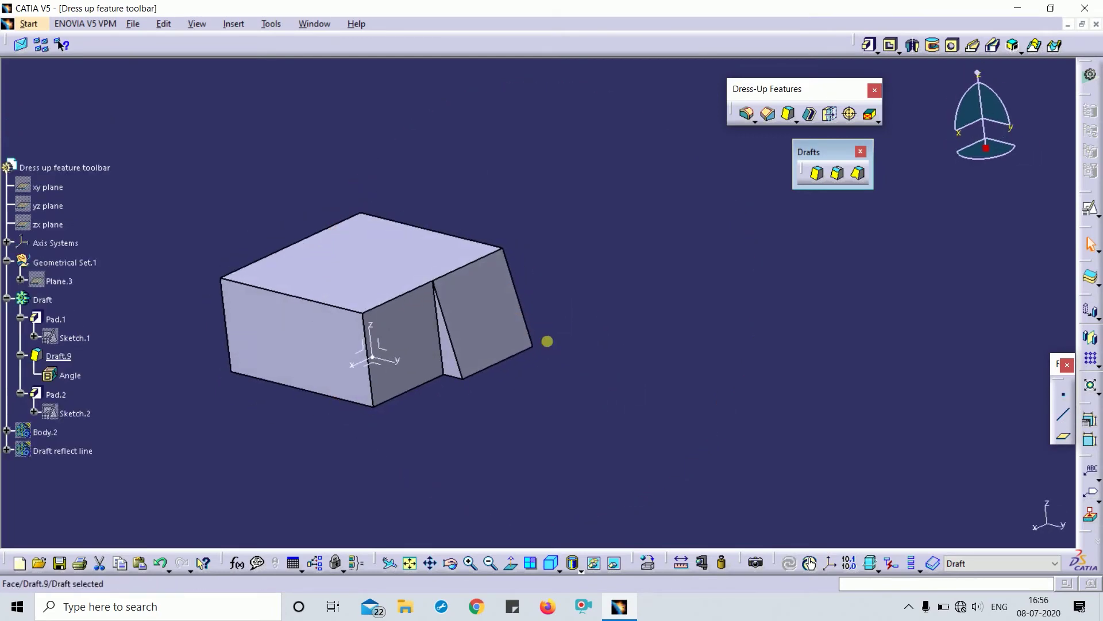
double_click(457, 316)
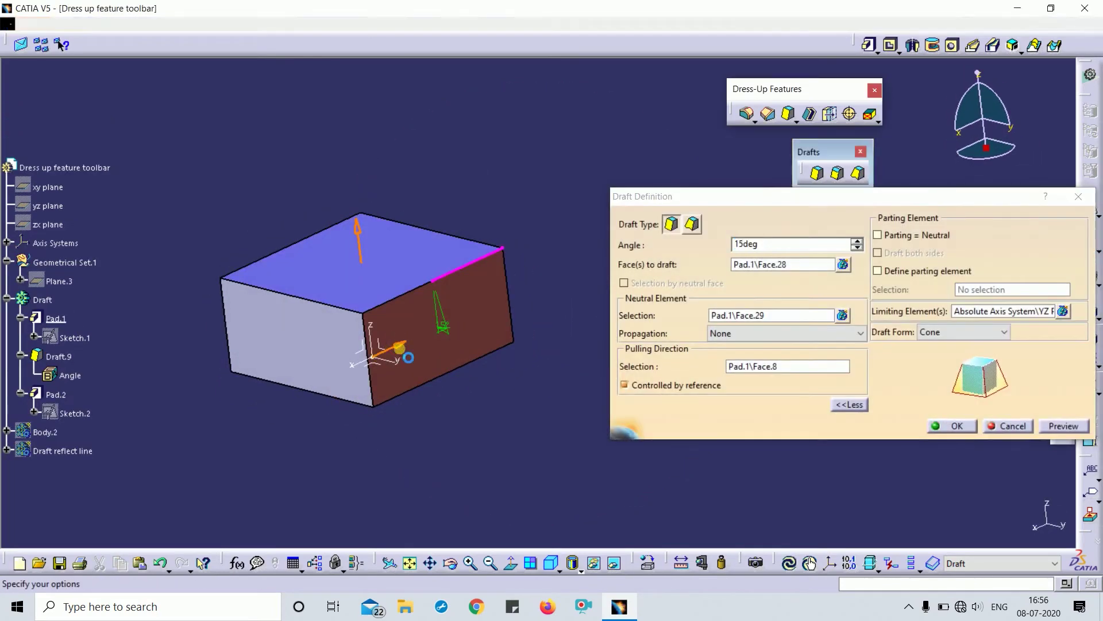
left_click(957, 426)
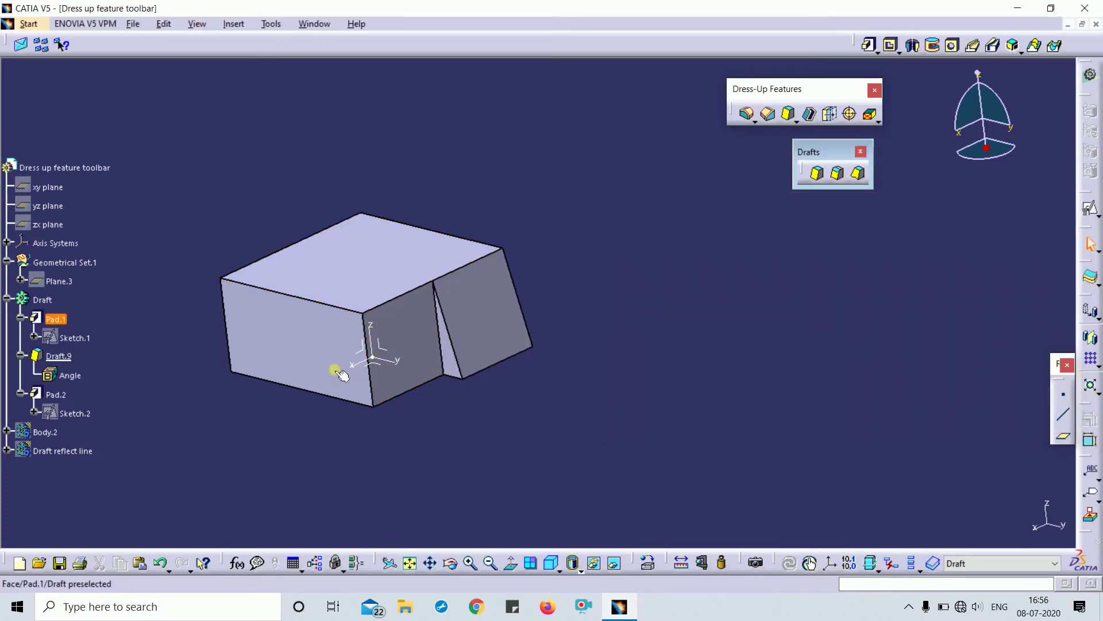
middle_click_drag(345, 416, 403, 337)
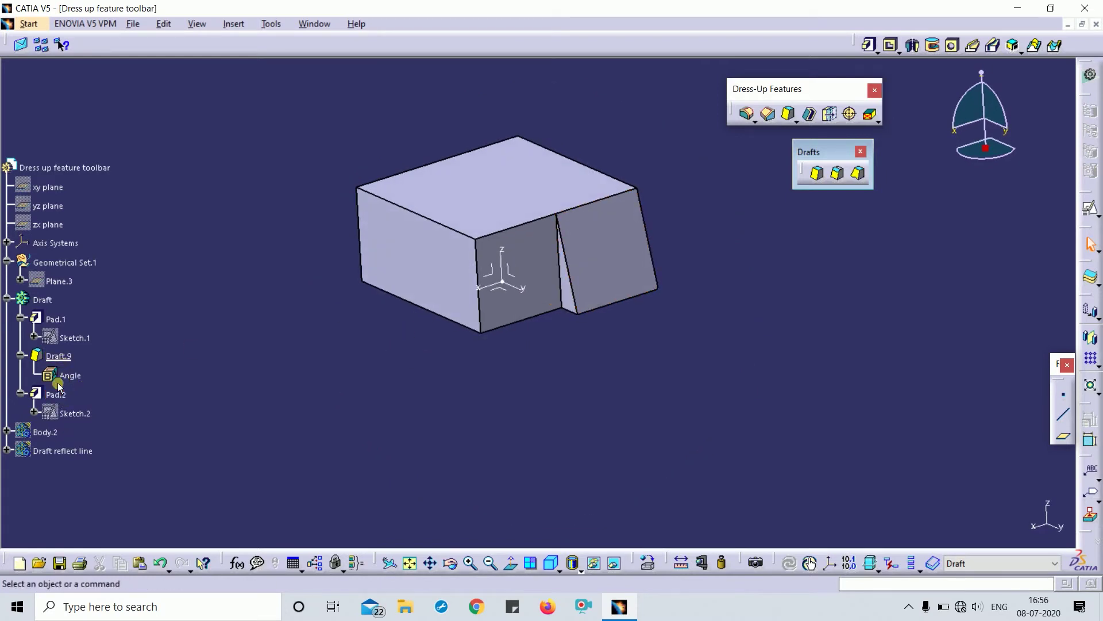
key("ctrl+z")
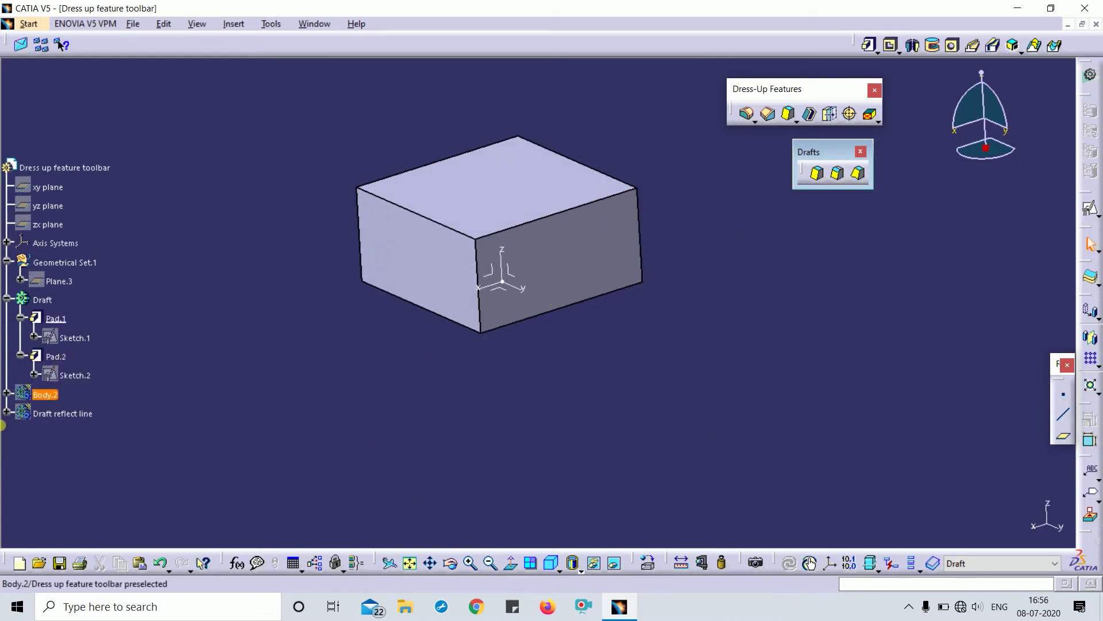
Hide the Draft body, view the Body.2 and Draft reflect line bodies one after another, and show the Draft body again.
left_click(55, 393)
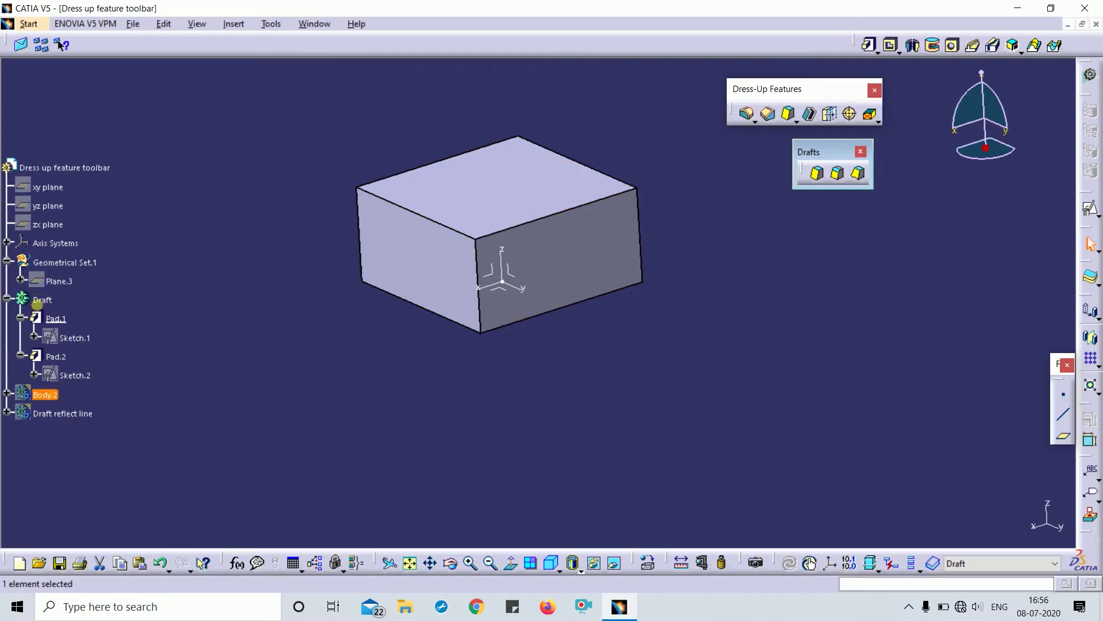
left_click(38, 300)
key("space")
left_click(42, 395)
key("space")
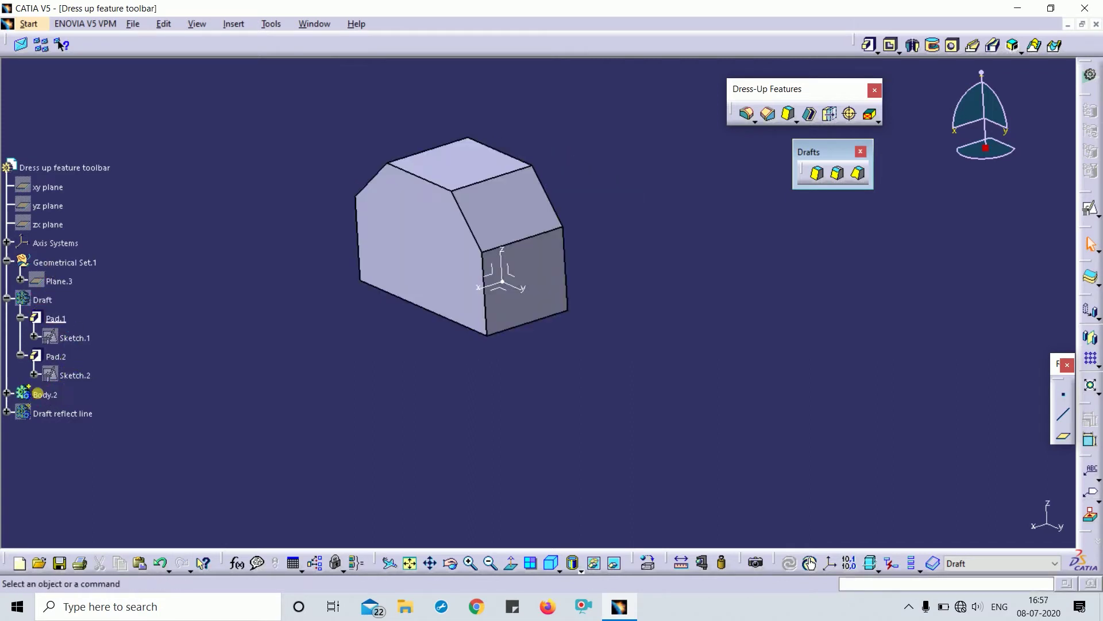
left_click(42, 396)
key("space")
left_click(53, 414)
key("space")
left_click(53, 413)
key("space")
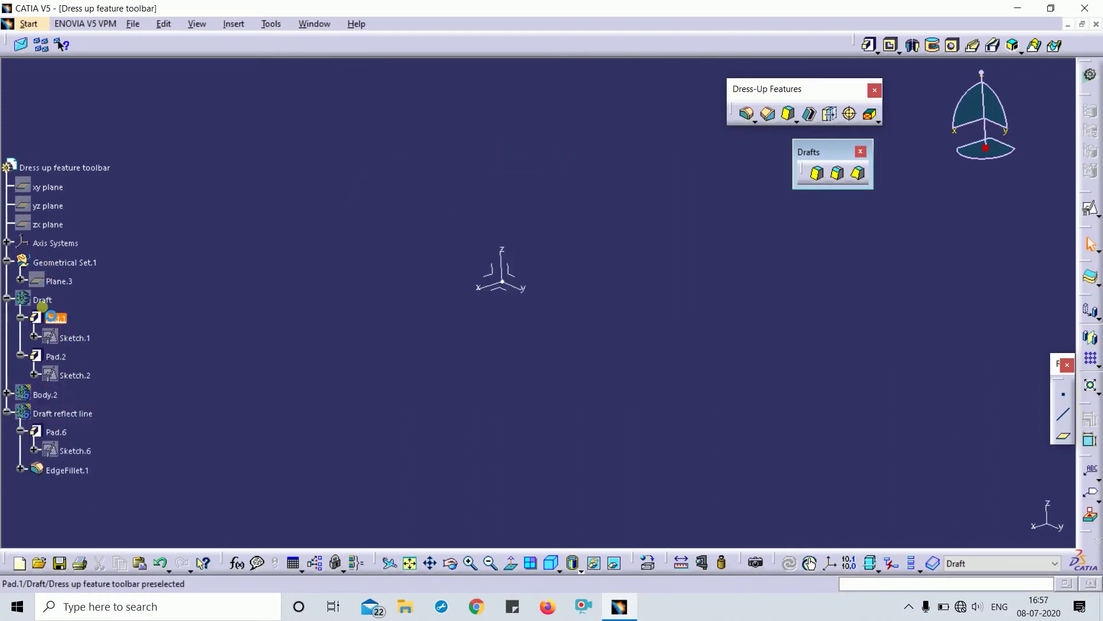
key("space")
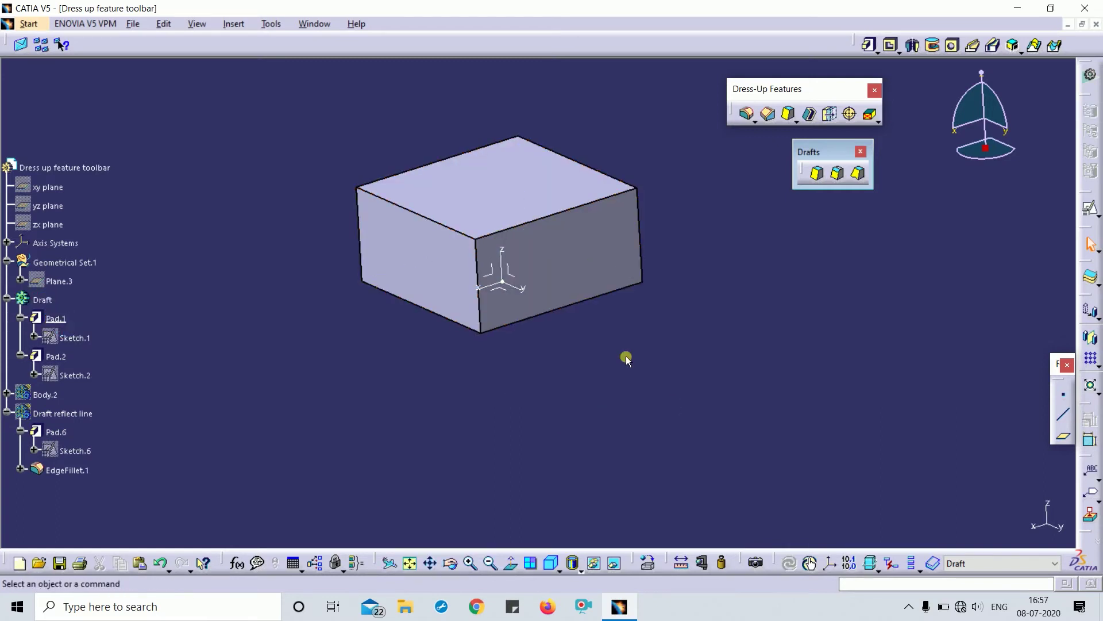
Create two planes offset 20 mm from the absolute axis system's ZX plane, one on each side of it.
middle_click_drag(626, 357, 648, 482)
left_click(560, 569)
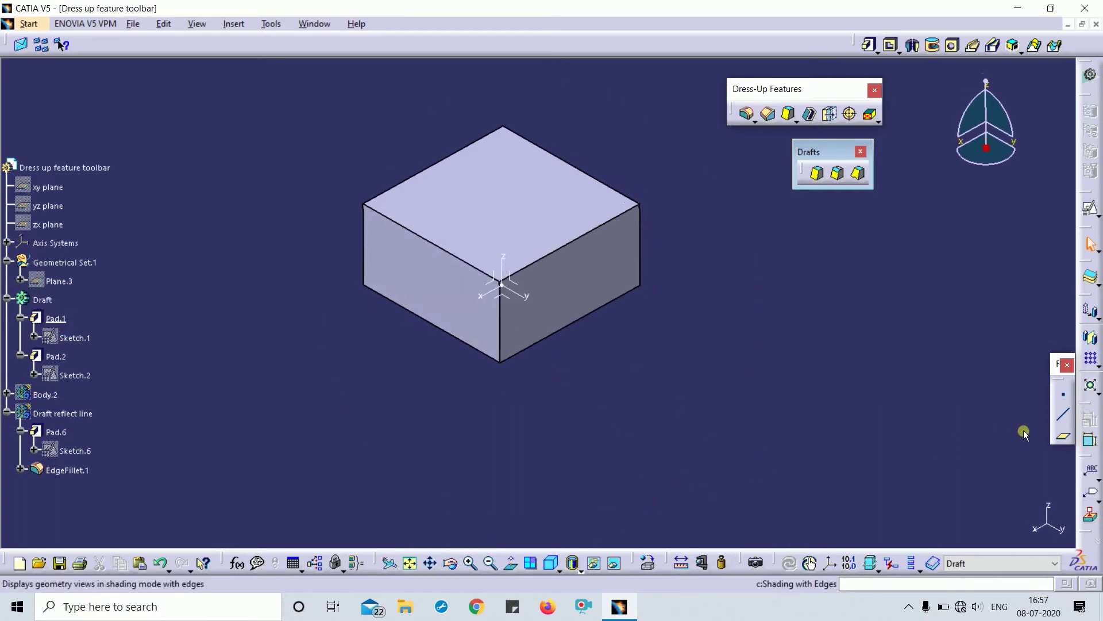
left_click(1064, 436)
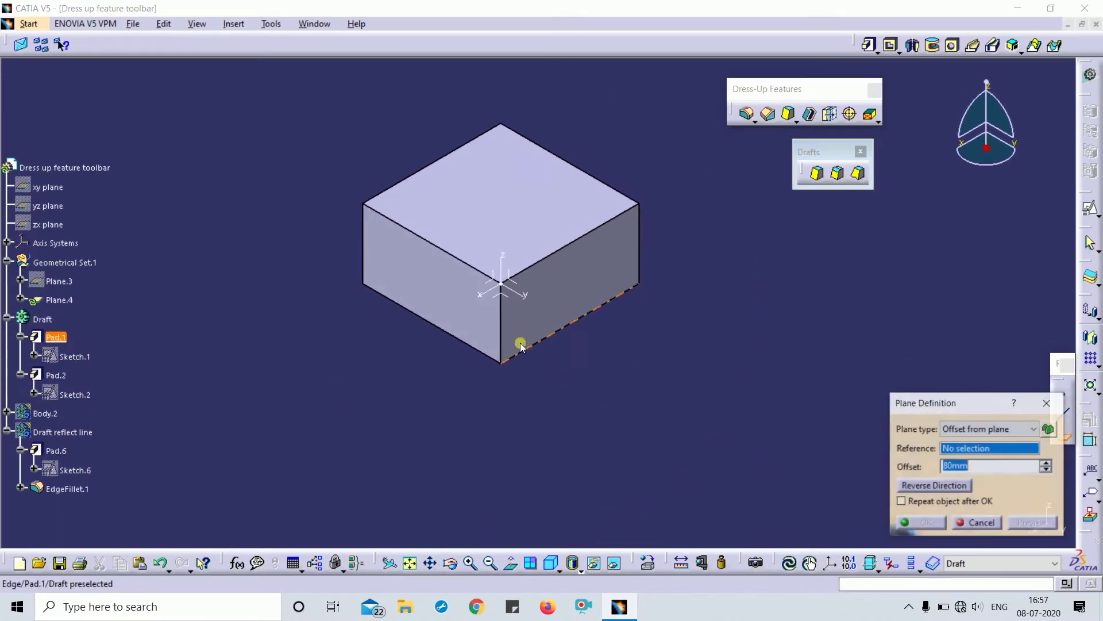
left_click(493, 279)
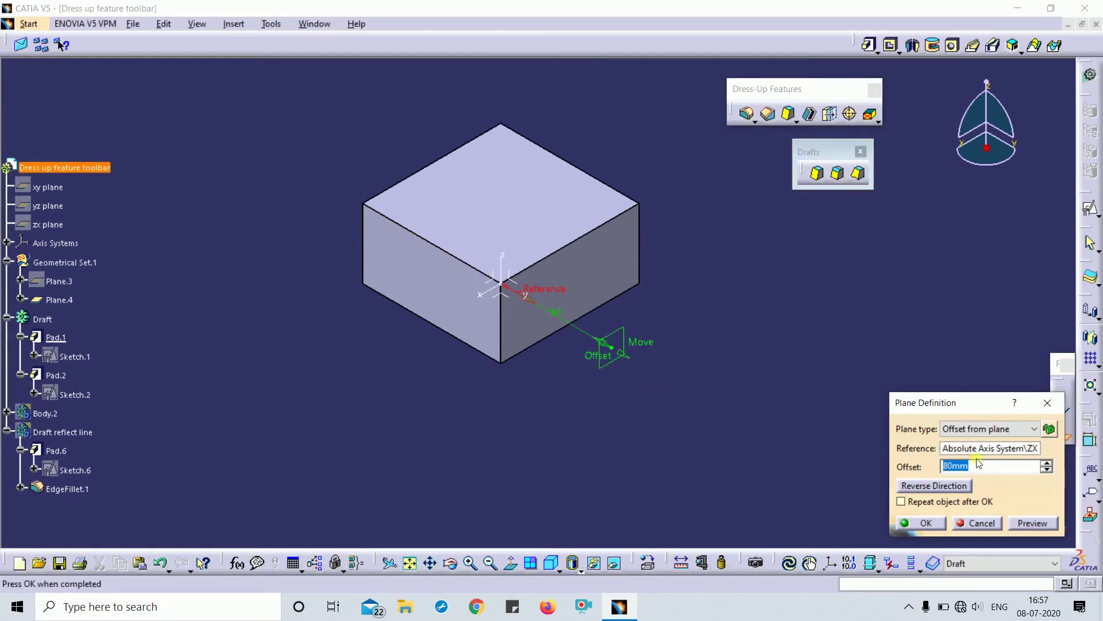
type("0")
left_click(920, 523)
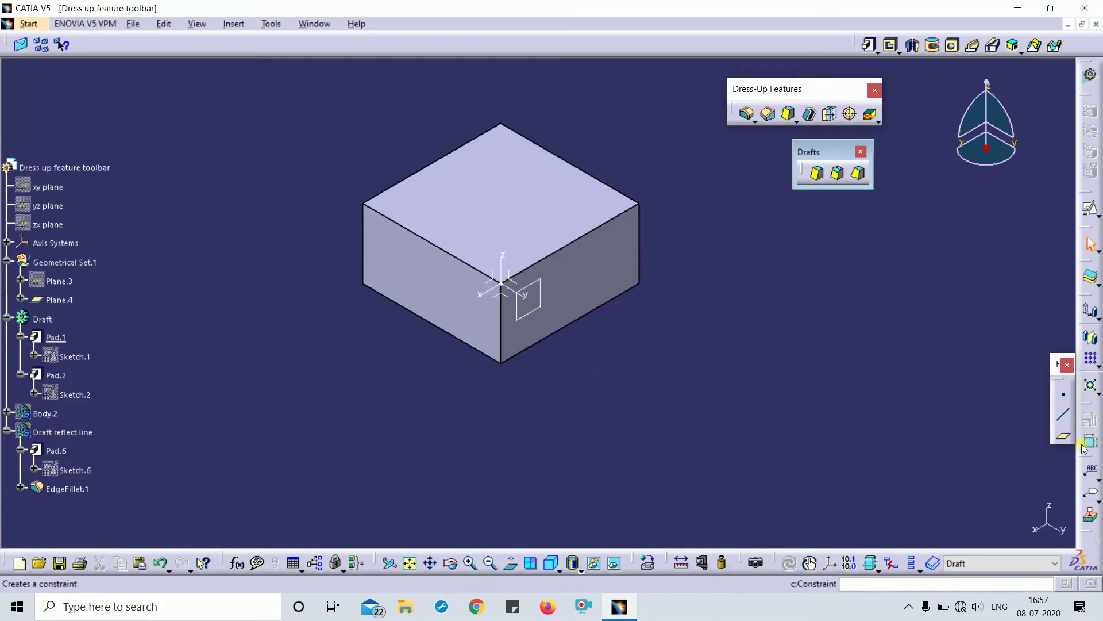
left_click(1064, 435)
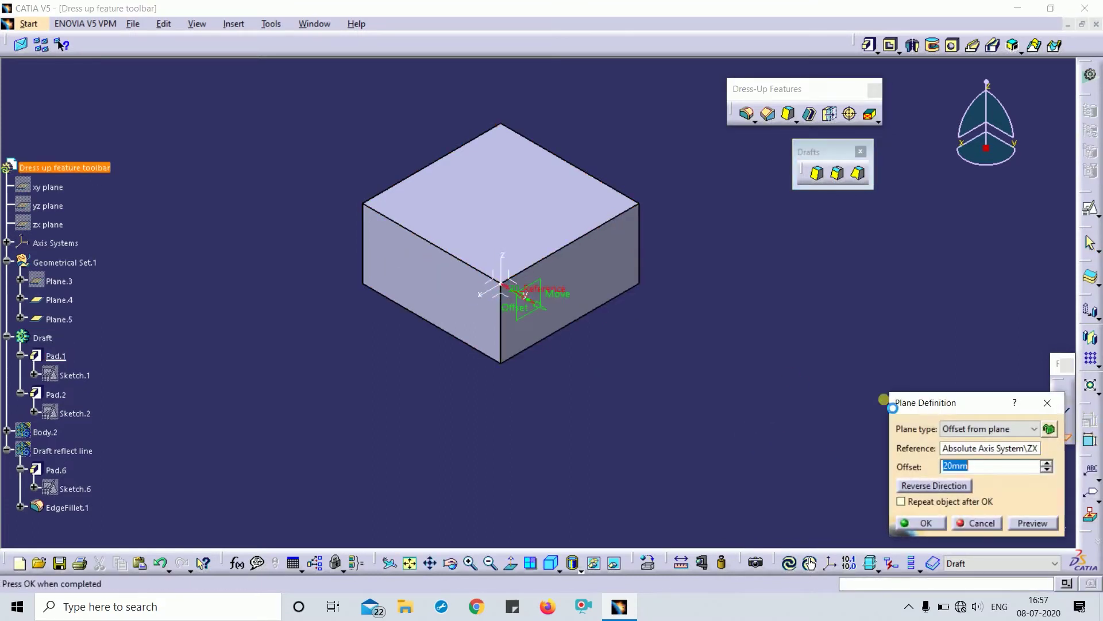
left_click(924, 520)
Set up a 15° Draft Angle on the block's X-facing side face with the top face as neutral element and preview it.
middle_click_drag(488, 438, 706, 212)
left_click(817, 174)
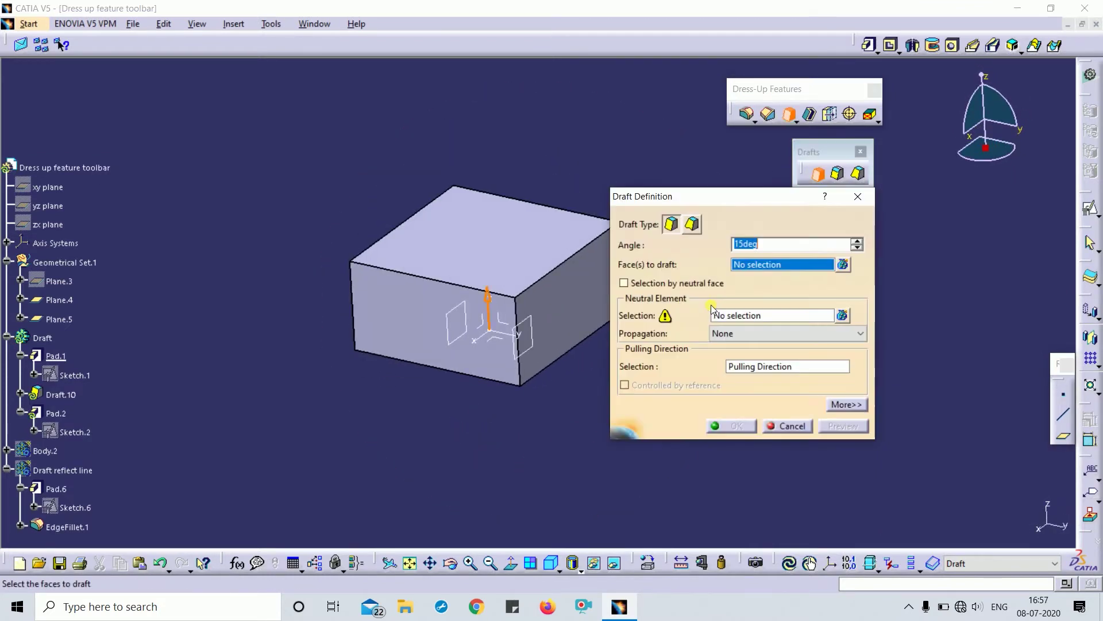
mouse_move(426, 339)
middle_mouse_down()
mouse_move(493, 354)
mouse_move(425, 331)
middle_mouse_up()
left_click(428, 339)
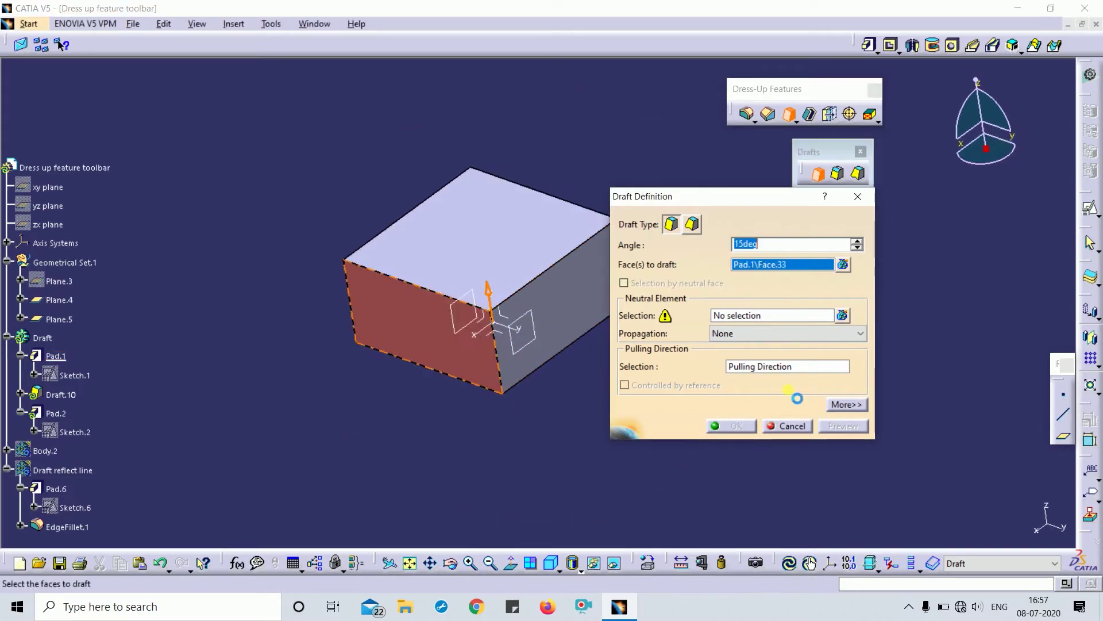
left_click(749, 315)
left_click(492, 237)
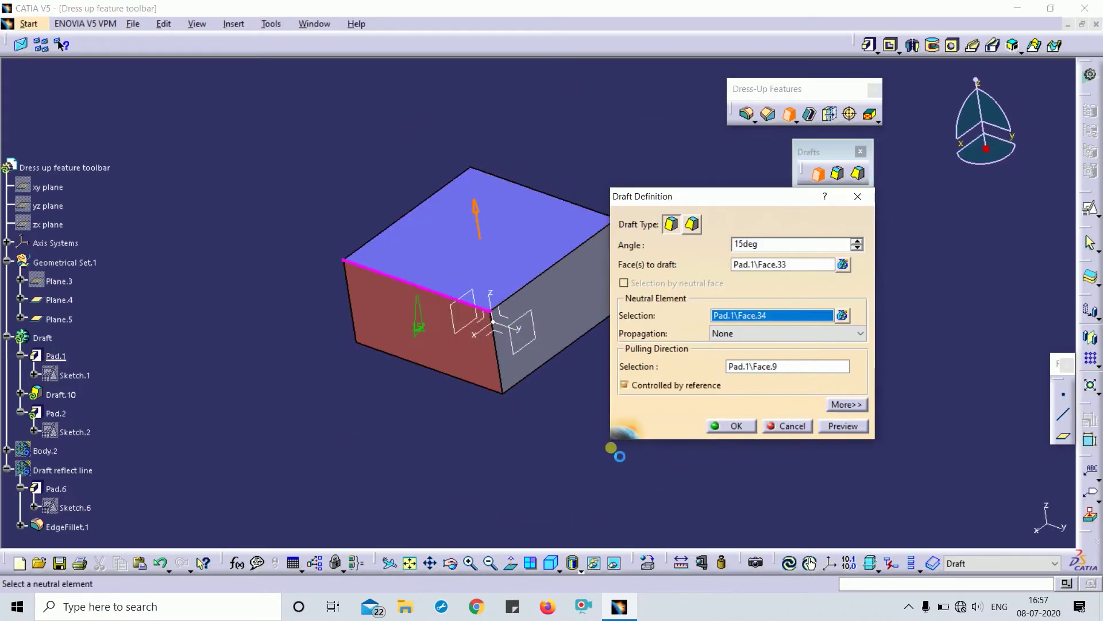
left_click(845, 426)
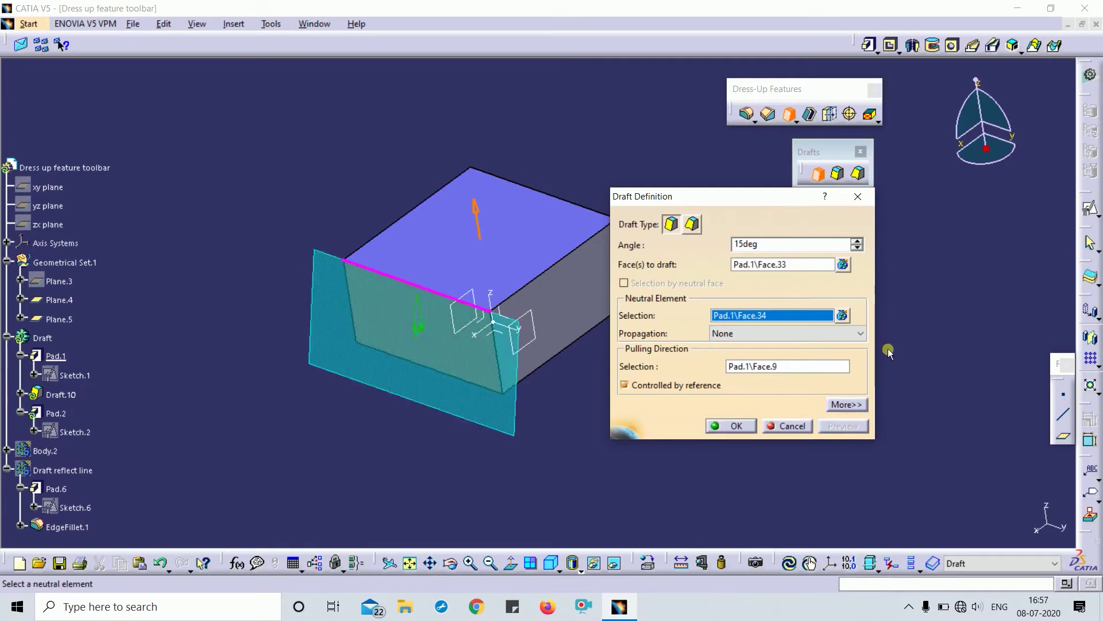
Add the two offset planes, Plane.4 and Plane.5, as limiting elements of the draft.
left_click(845, 405)
middle_click_drag(459, 345, 451, 354)
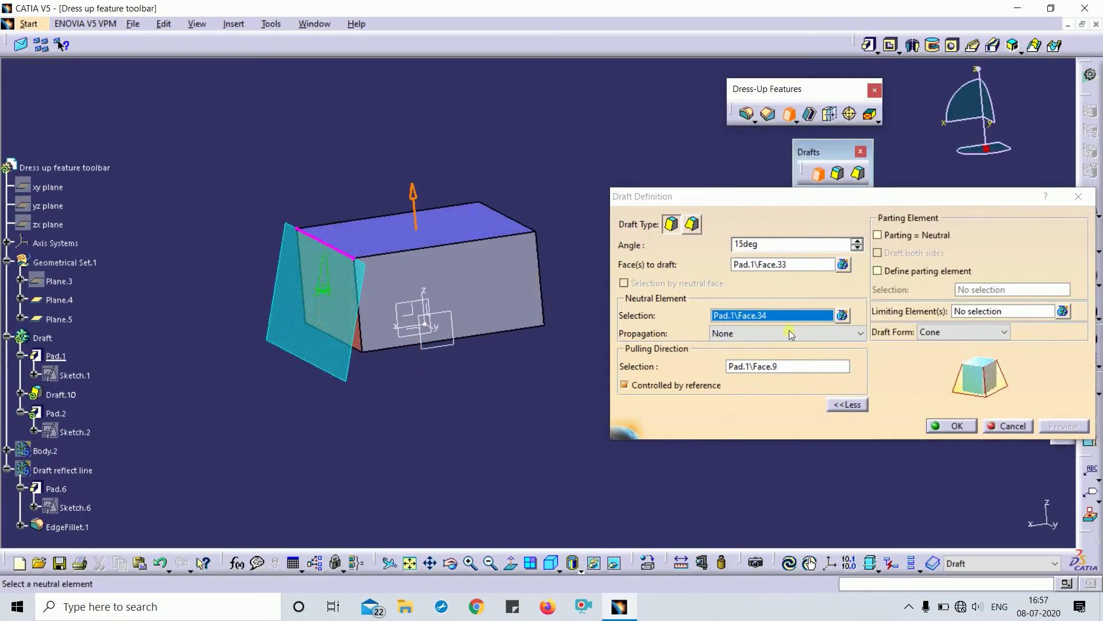
left_click(984, 310)
mouse_move(517, 344)
middle_mouse_down()
mouse_move(506, 320)
mouse_move(522, 364)
mouse_move(581, 236)
mouse_move(565, 361)
mouse_move(517, 287)
middle_mouse_up()
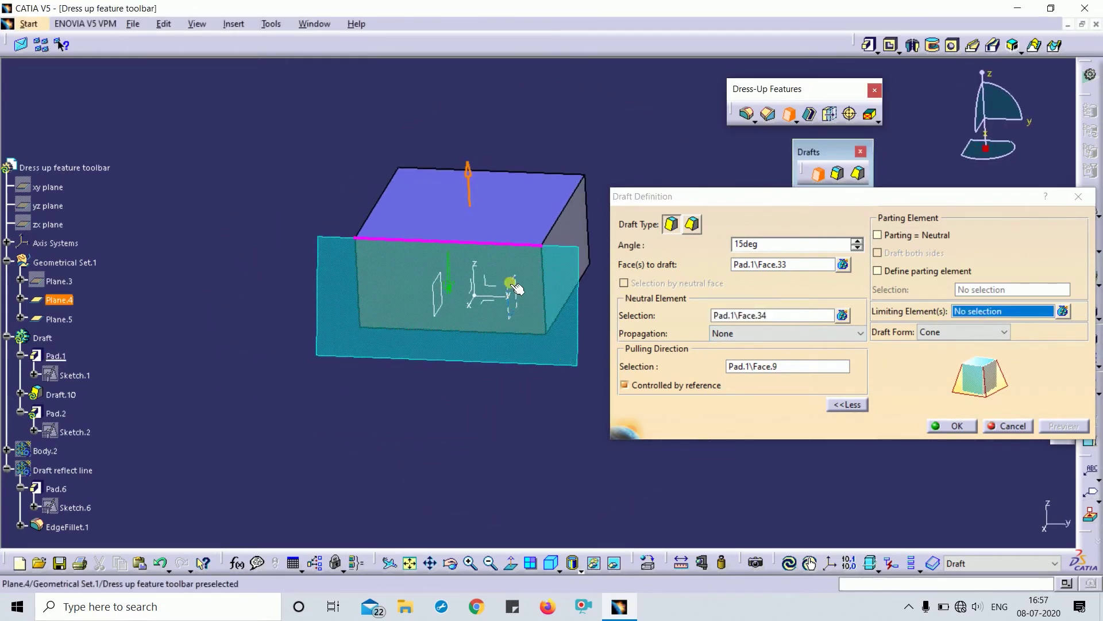
left_click(509, 282)
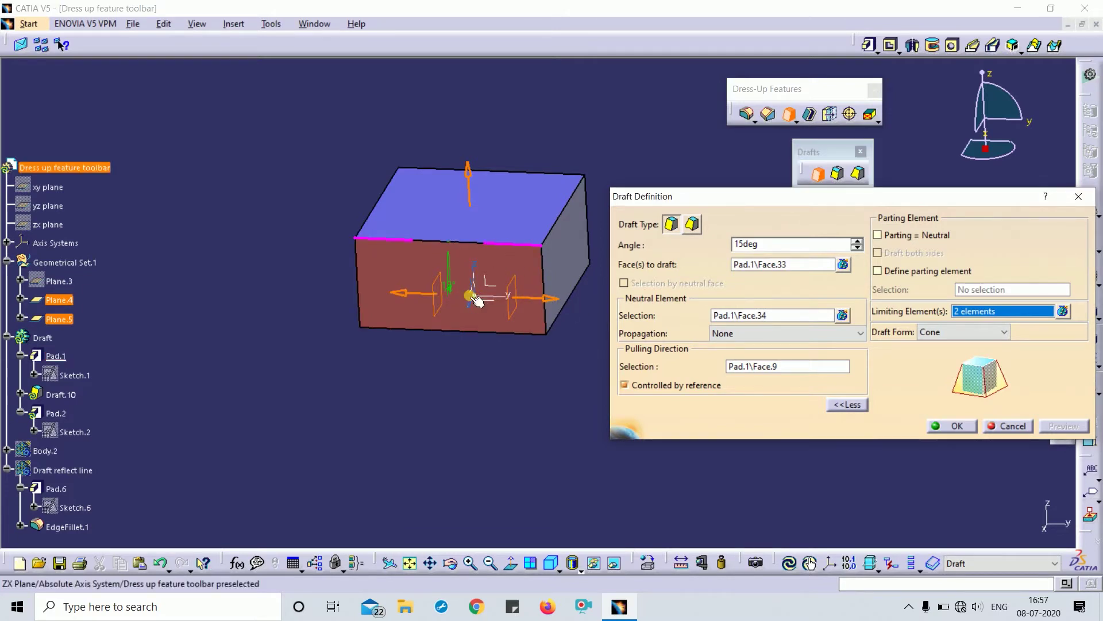
Apply the 15° draft limited by the two offset planes to the block's X-facing side face.
middle_click_drag(509, 372, 359, 235)
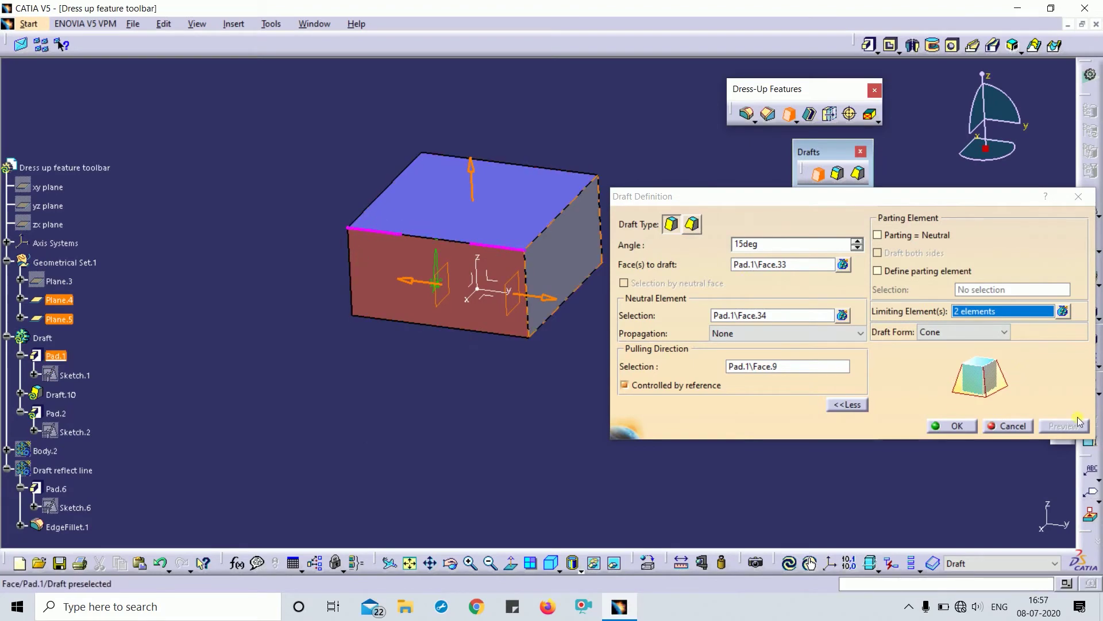
left_click(967, 426)
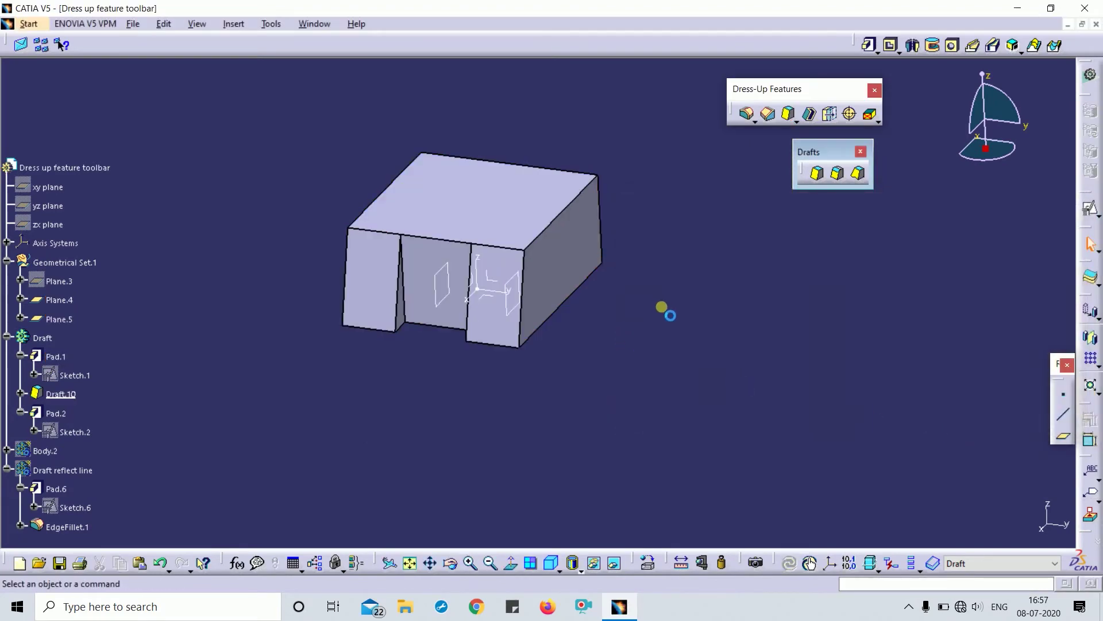
middle_click_drag(665, 310, 519, 296)
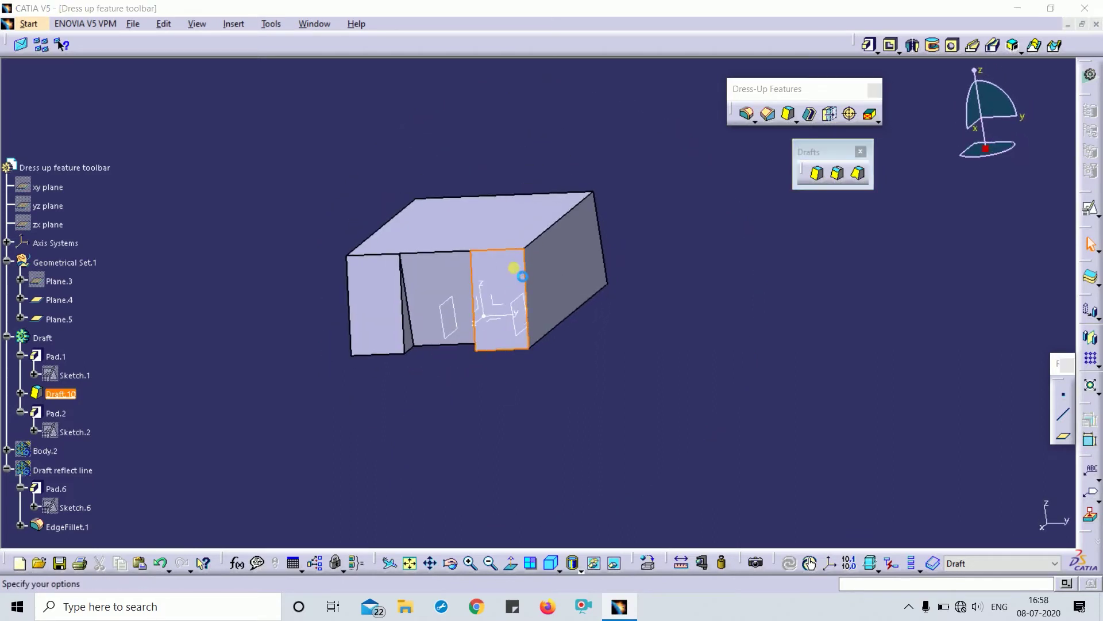
Try to reverse the existing draft's limiting direction at the positive-Y offset plane, preview it, then restore the direction and apply the draft.
double_click(522, 273)
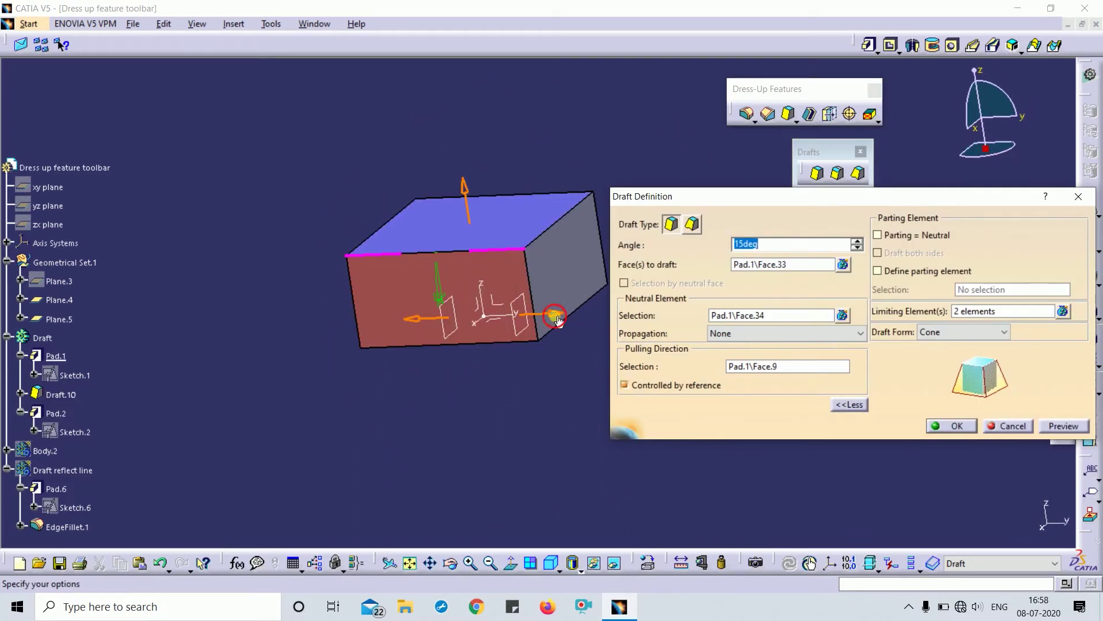
left_click(556, 316)
left_click(1064, 425)
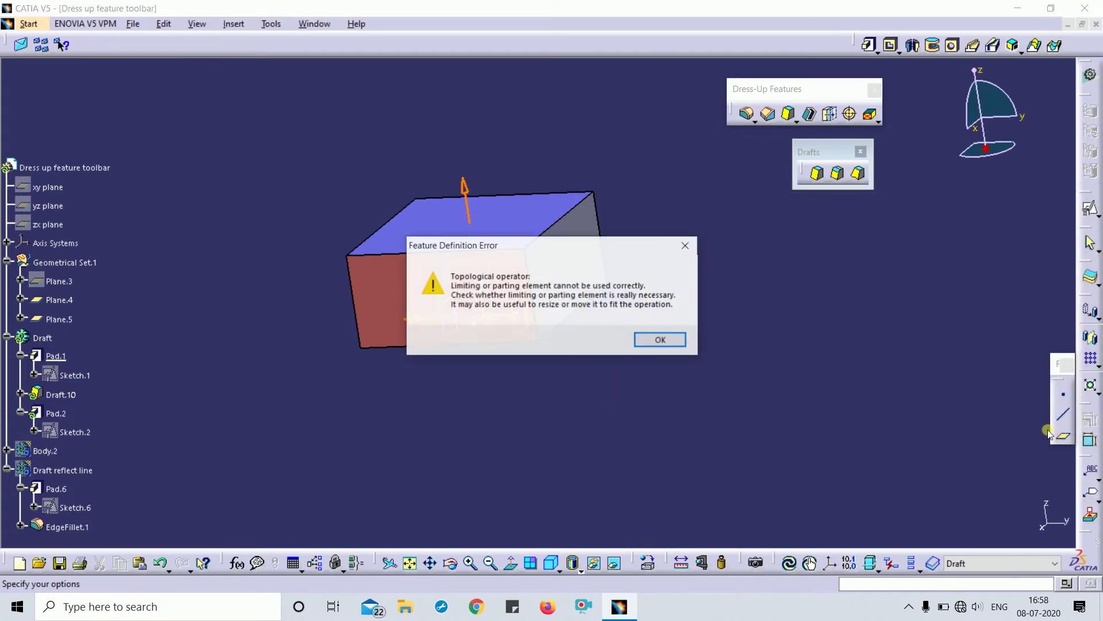
left_click(660, 340)
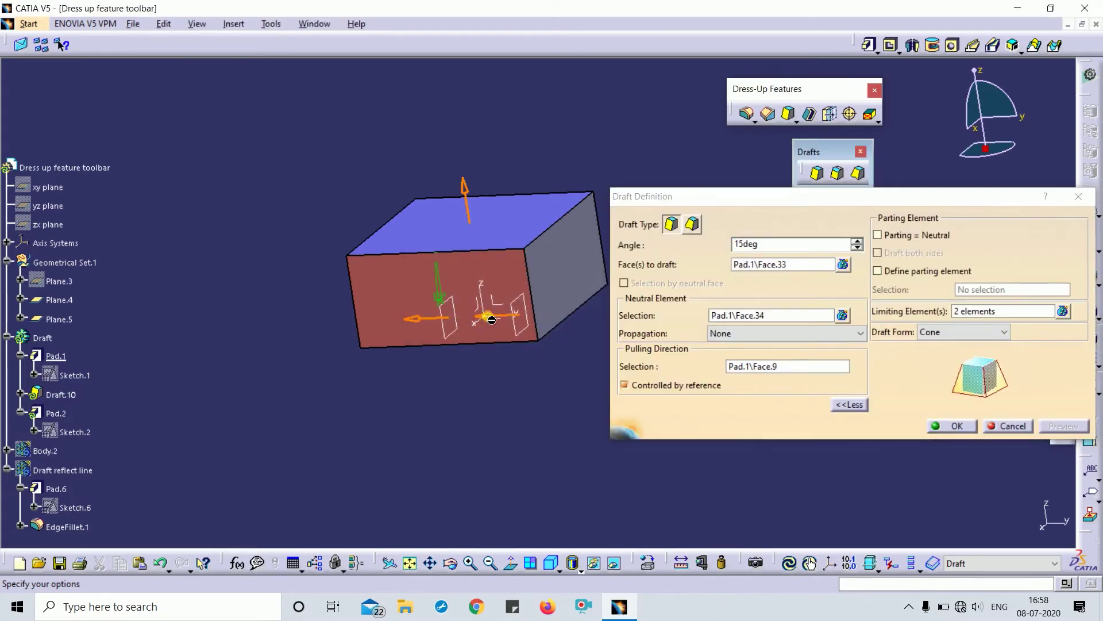
left_click(488, 322)
left_click(956, 426)
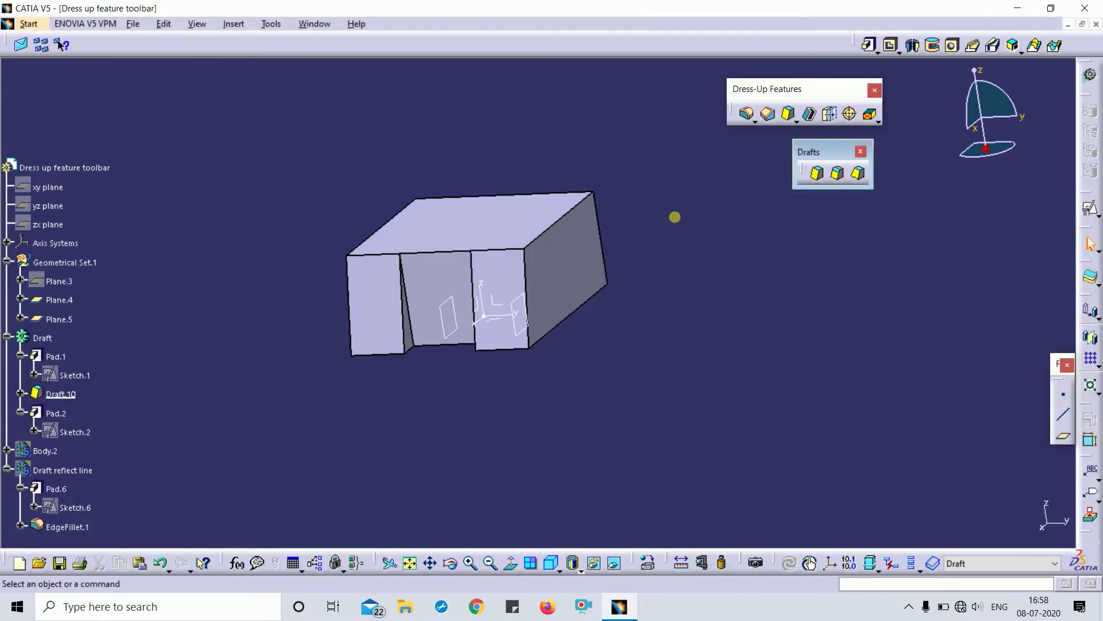
middle_click_drag(672, 216, 582, 415)
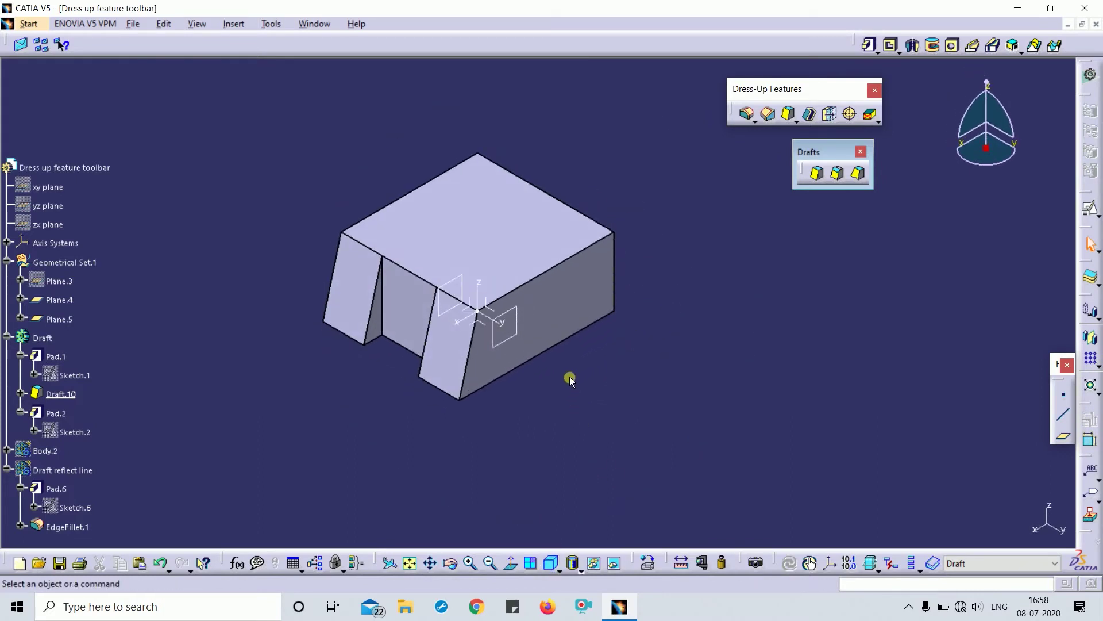
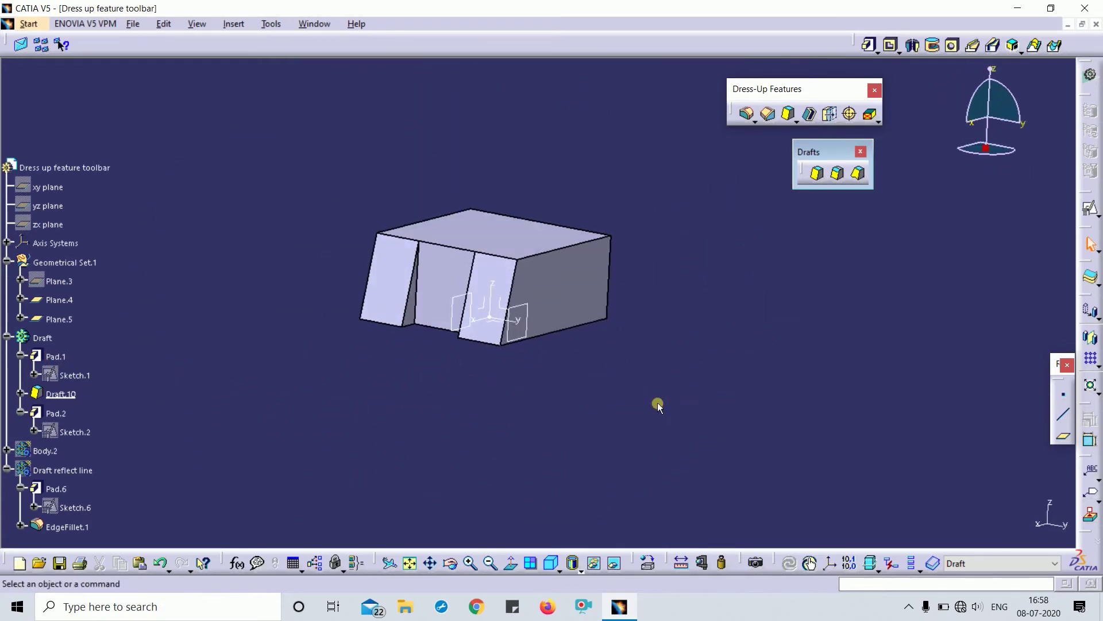
Delete the plane-limited draft from the Draft body.
left_click(79, 396)
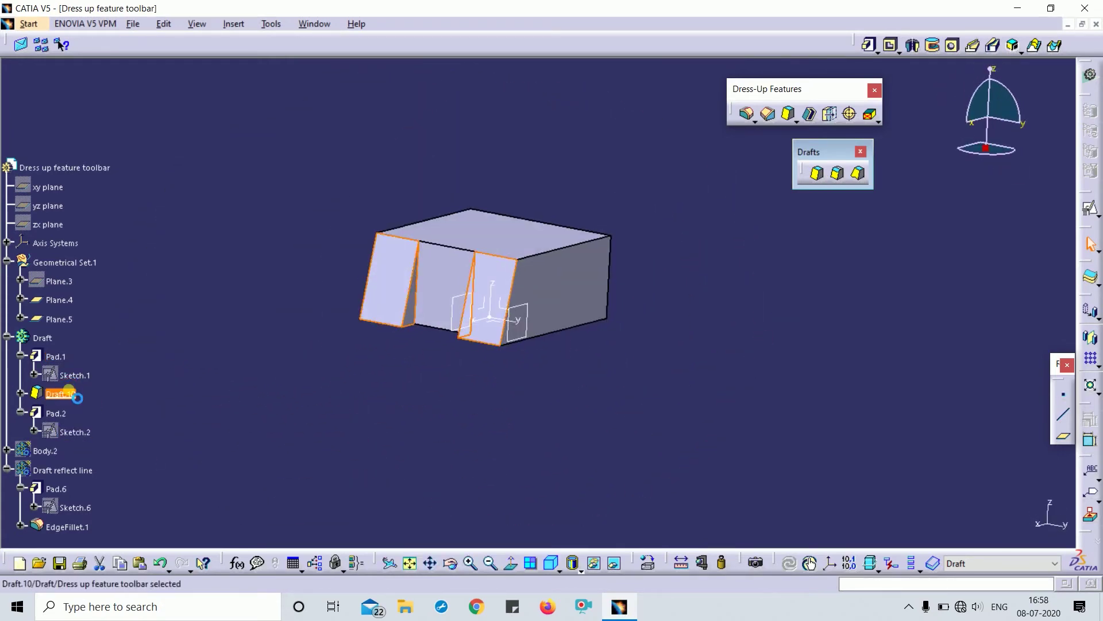
key("Delete")
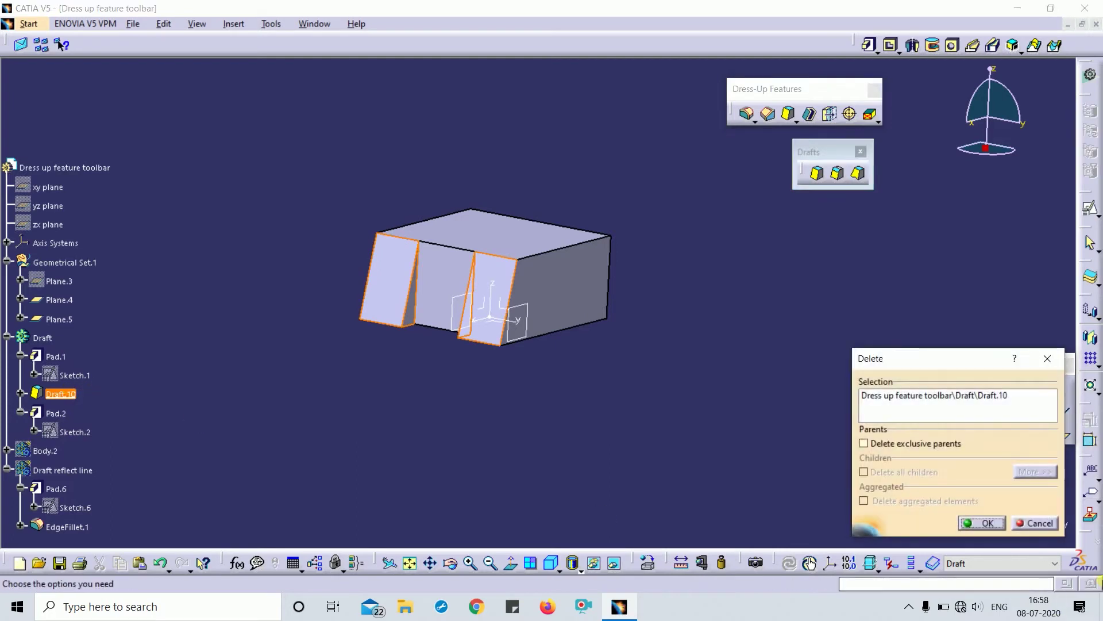
left_click(981, 522)
Define the Draft body as the in-work object.
left_click(546, 565)
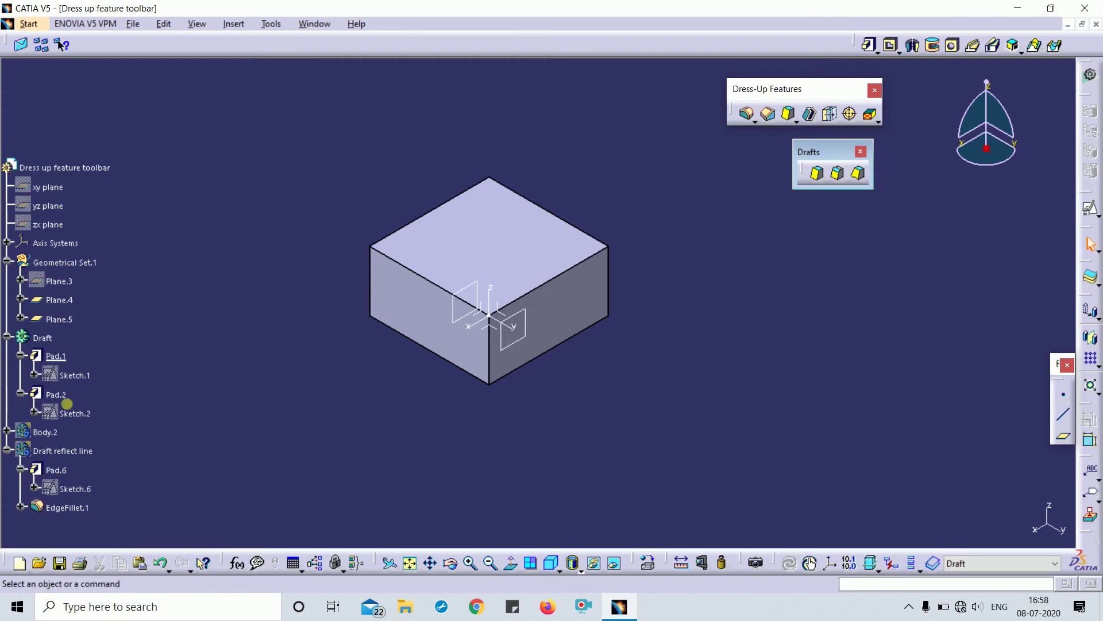
right_click(42, 337)
left_click(111, 143)
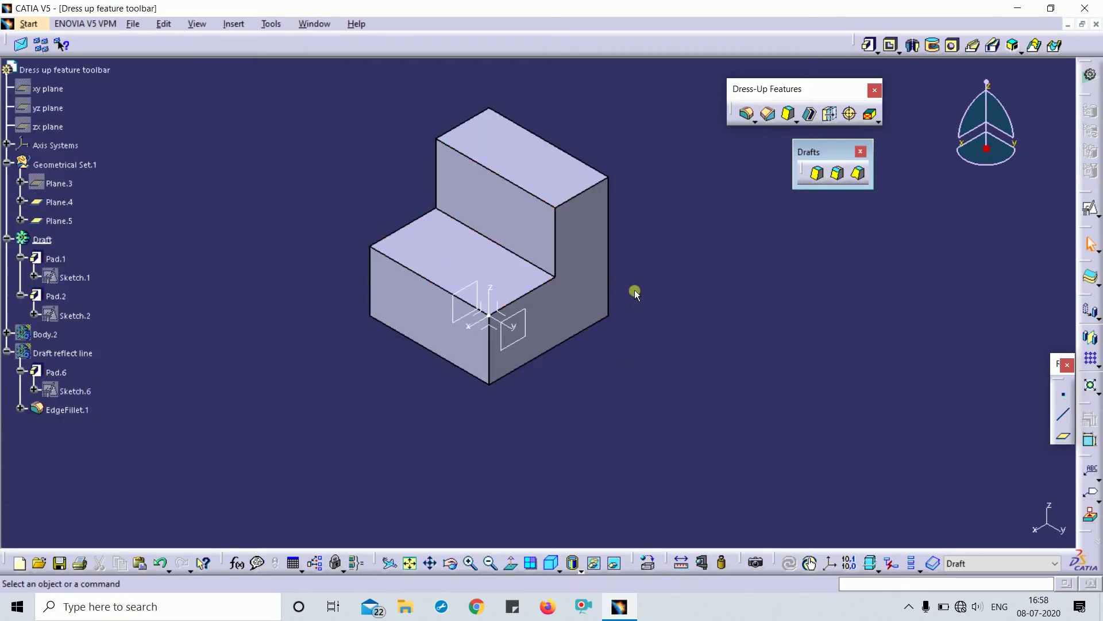
Hide the two offset planes, Plane.4 and Plane.5.
middle_click_drag(634, 291, 638, 284)
left_click(59, 206)
key("space")
left_click(61, 221)
key("space")
left_click(628, 411)
left_click(551, 562)
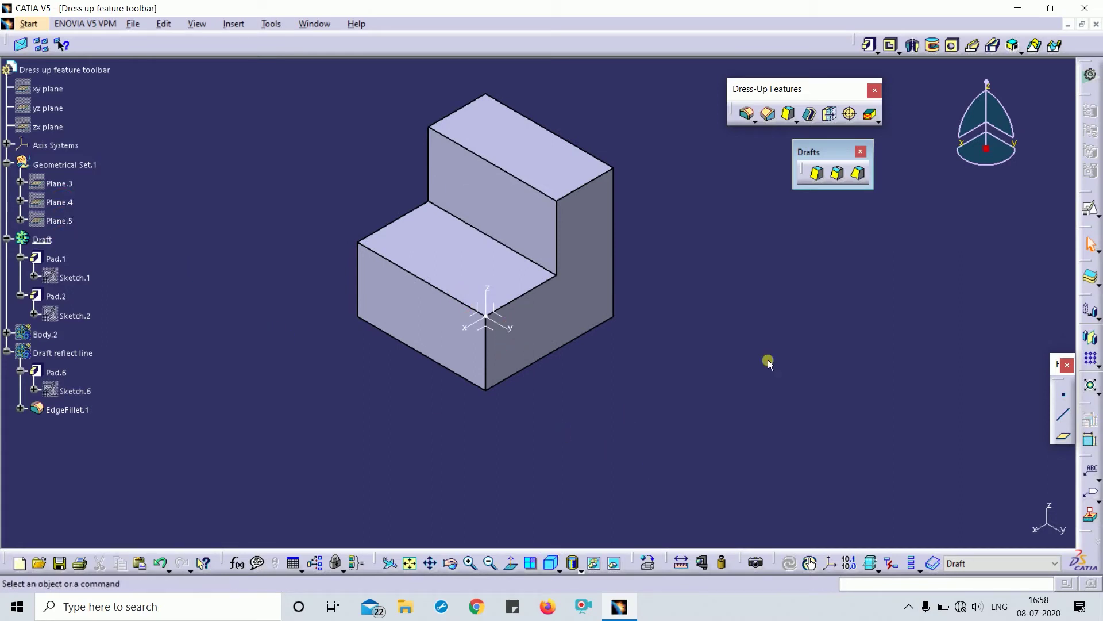
Apply a 15° Draft Angle to the stepped block's L-shaped side face, with the uppermost top face as neutral element.
left_click(817, 173)
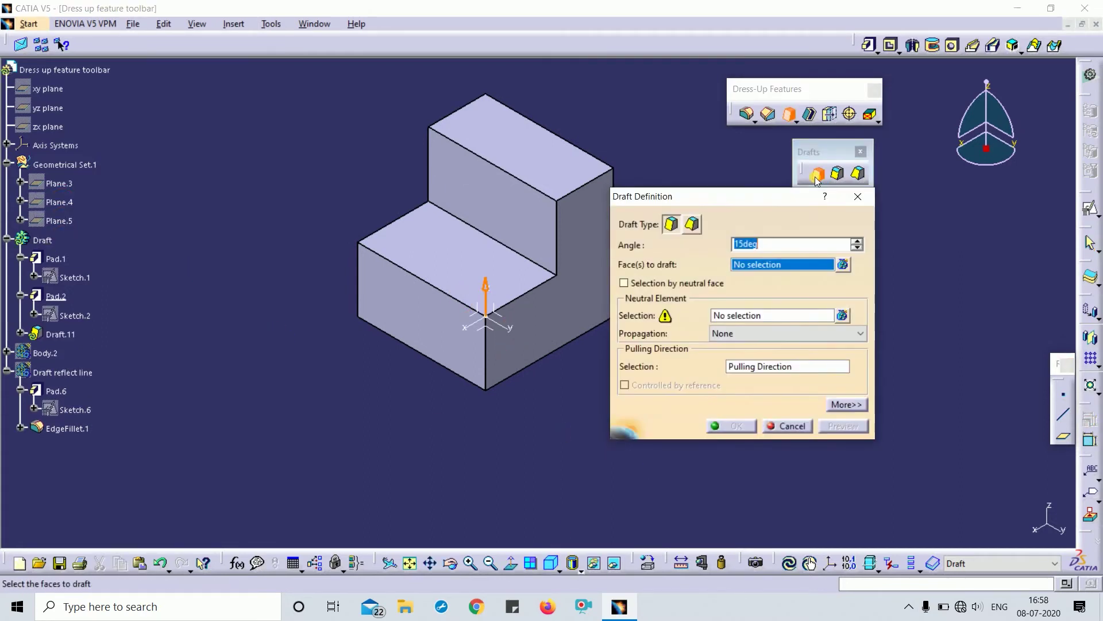
left_click_drag(766, 199, 792, 197)
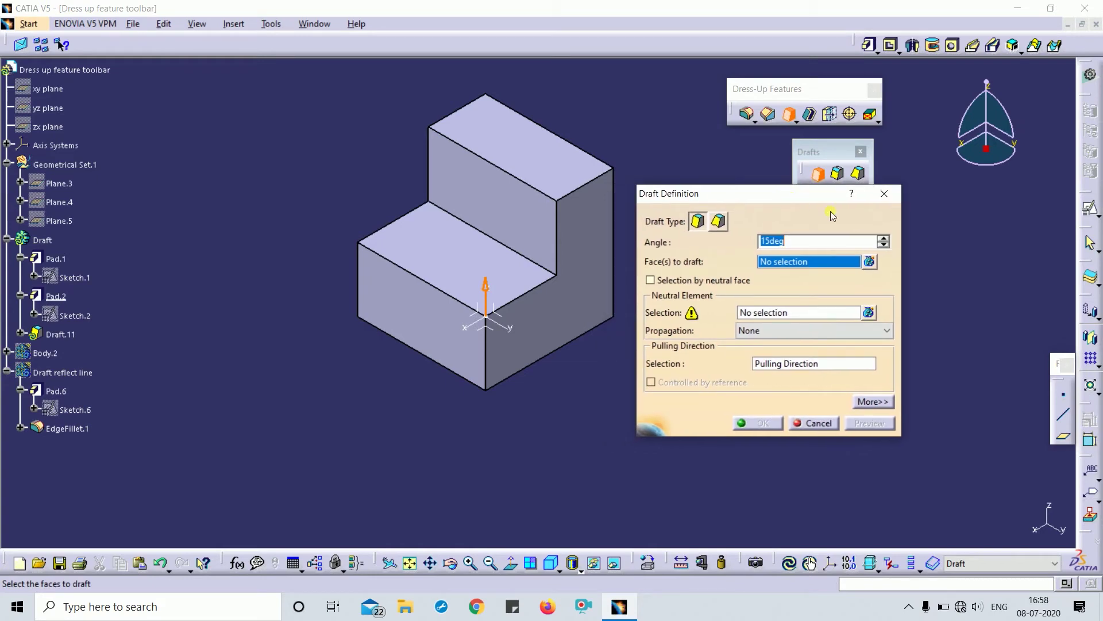
left_click(577, 314)
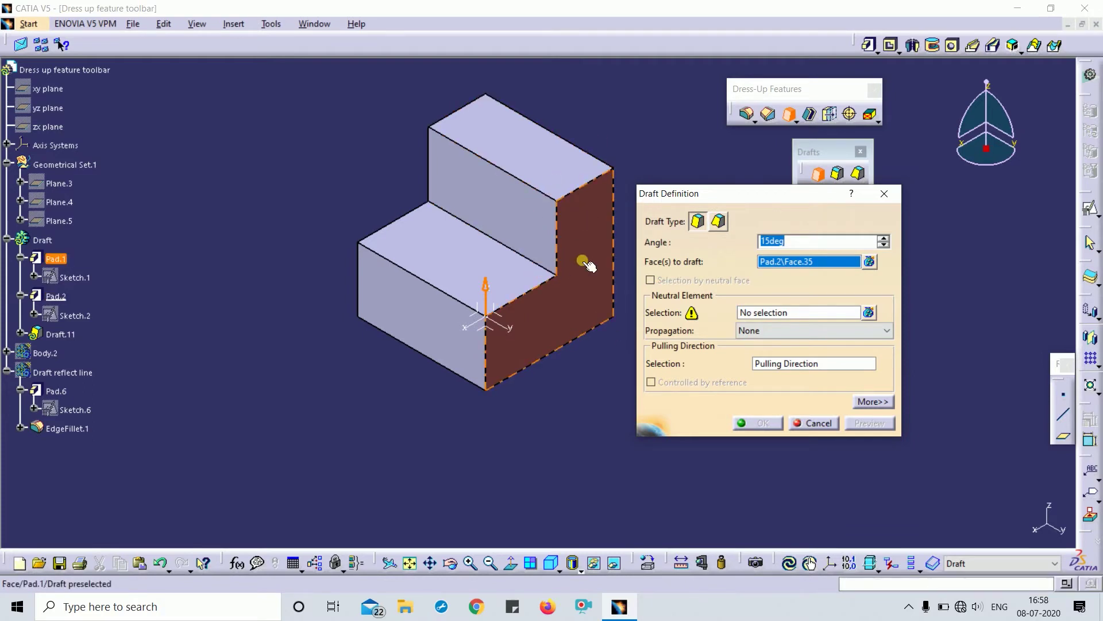
left_click(780, 315)
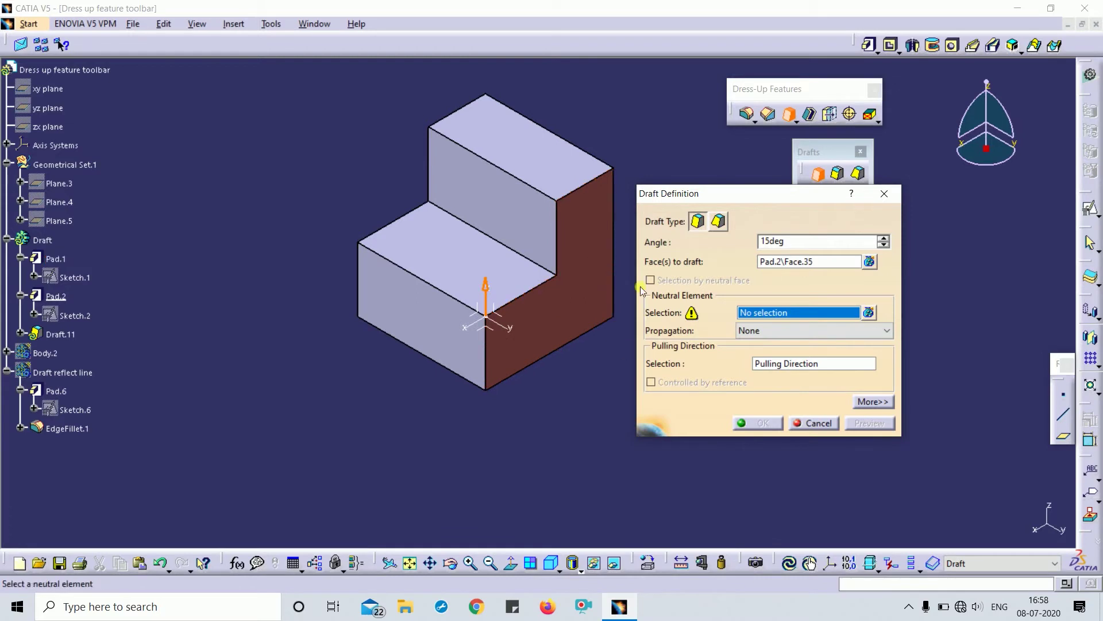
left_click(540, 145)
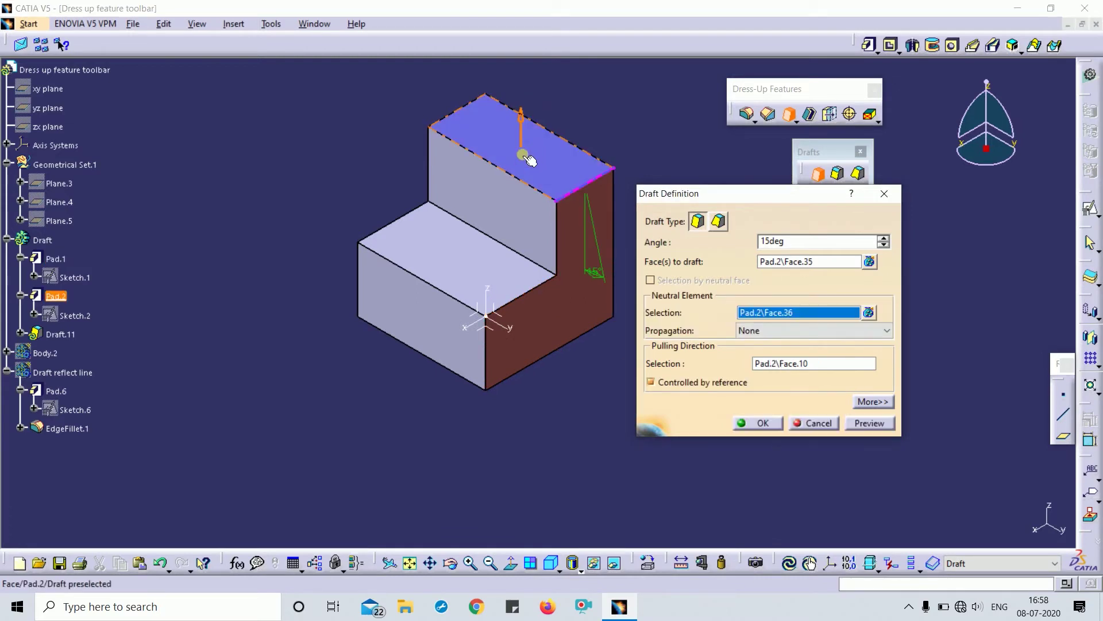
middle_click_drag(526, 458, 489, 403, "ctrl")
left_click(867, 422)
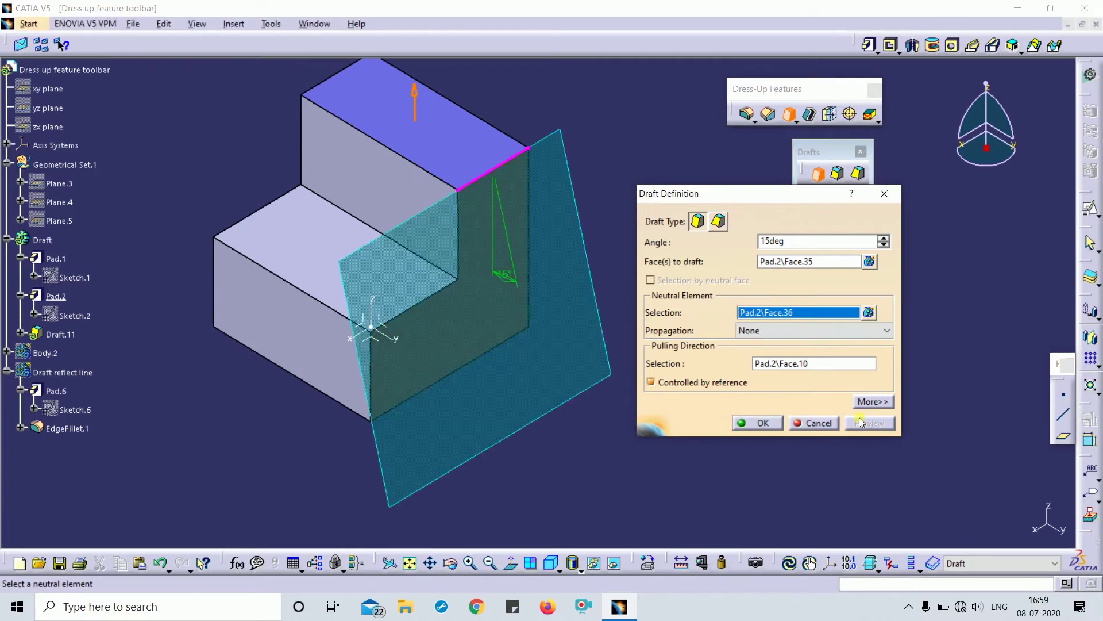
left_click(760, 422)
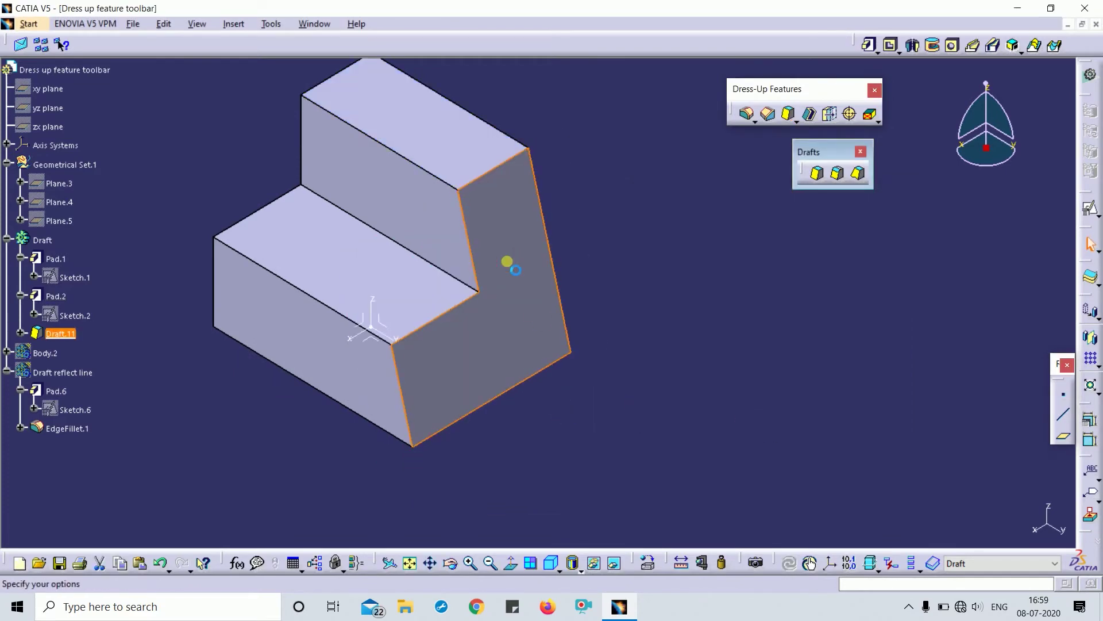
Try to add the lower step's top face as a second neutral element of the existing draft and preview it.
double_click(507, 263)
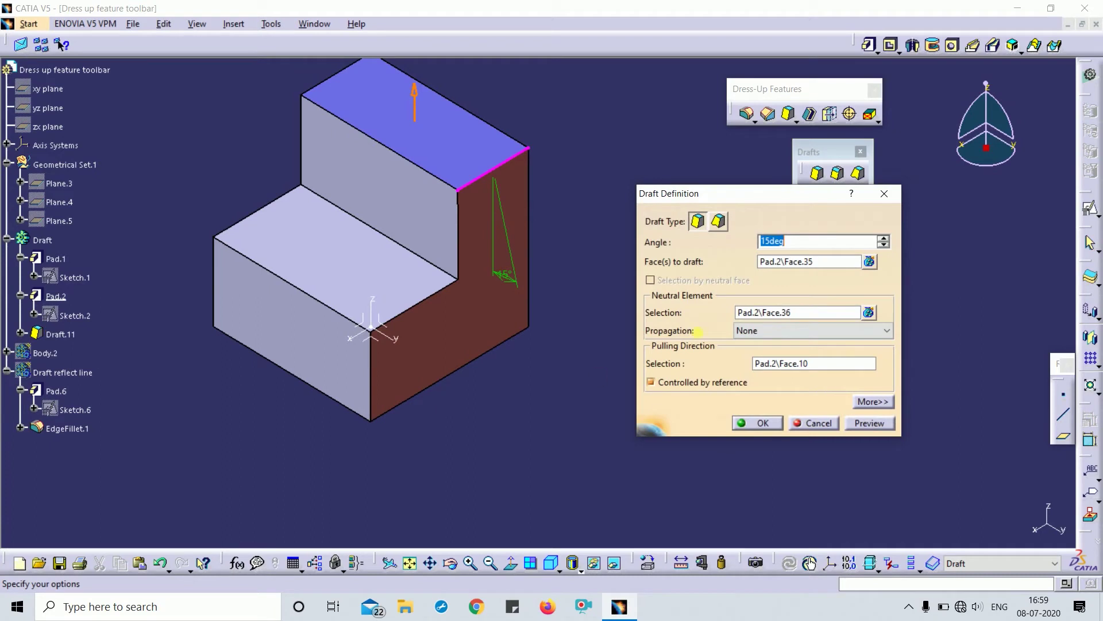
left_click(788, 261)
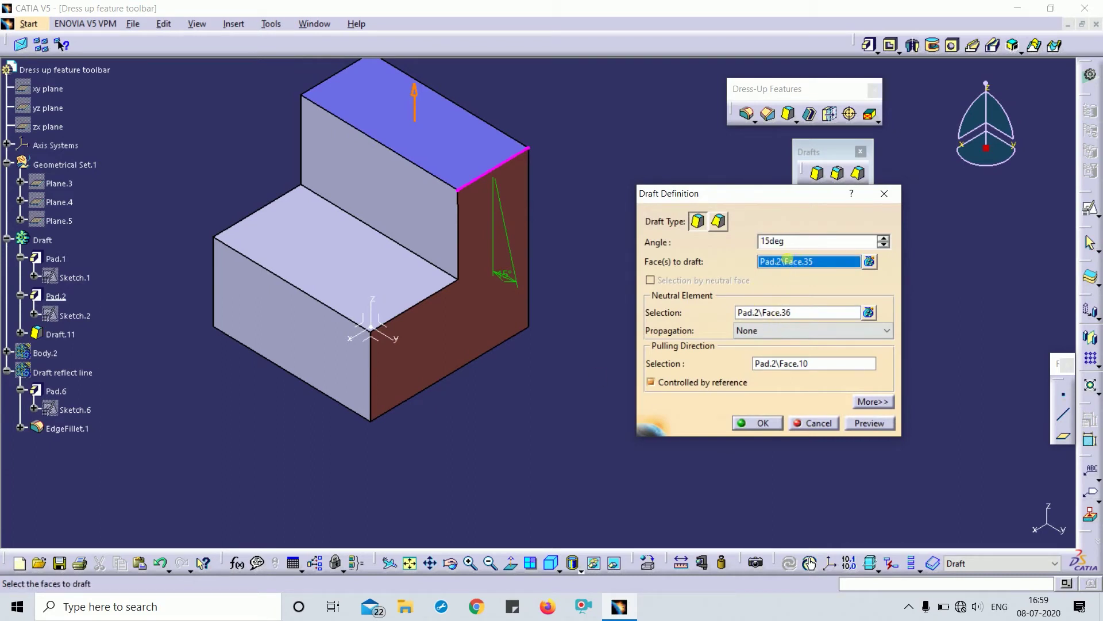
left_click(792, 312)
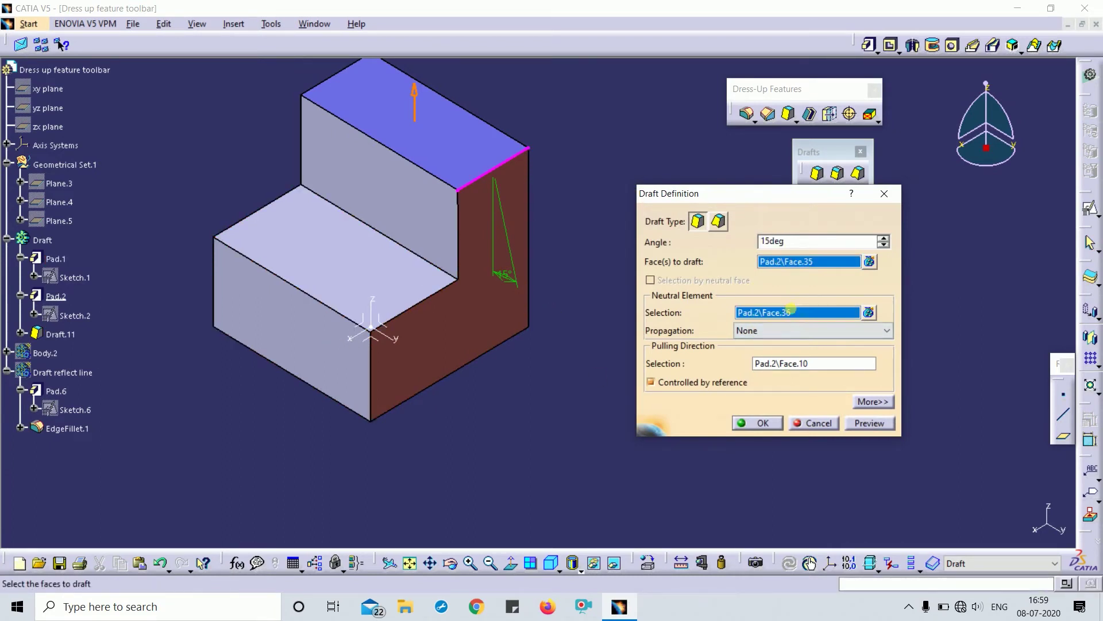
left_click(327, 279)
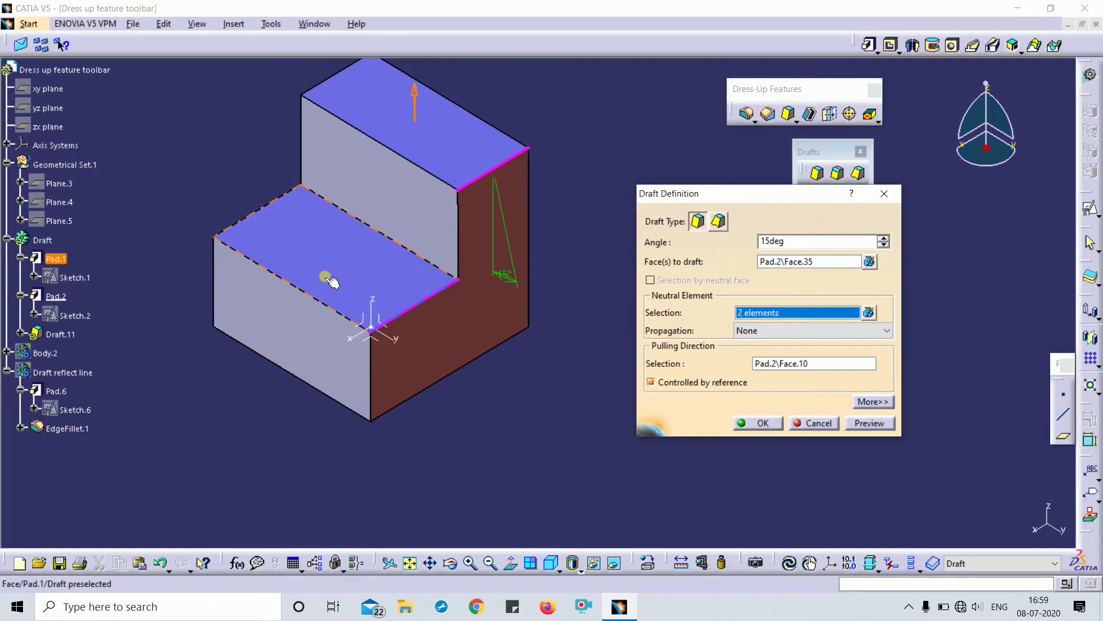
left_click(869, 423)
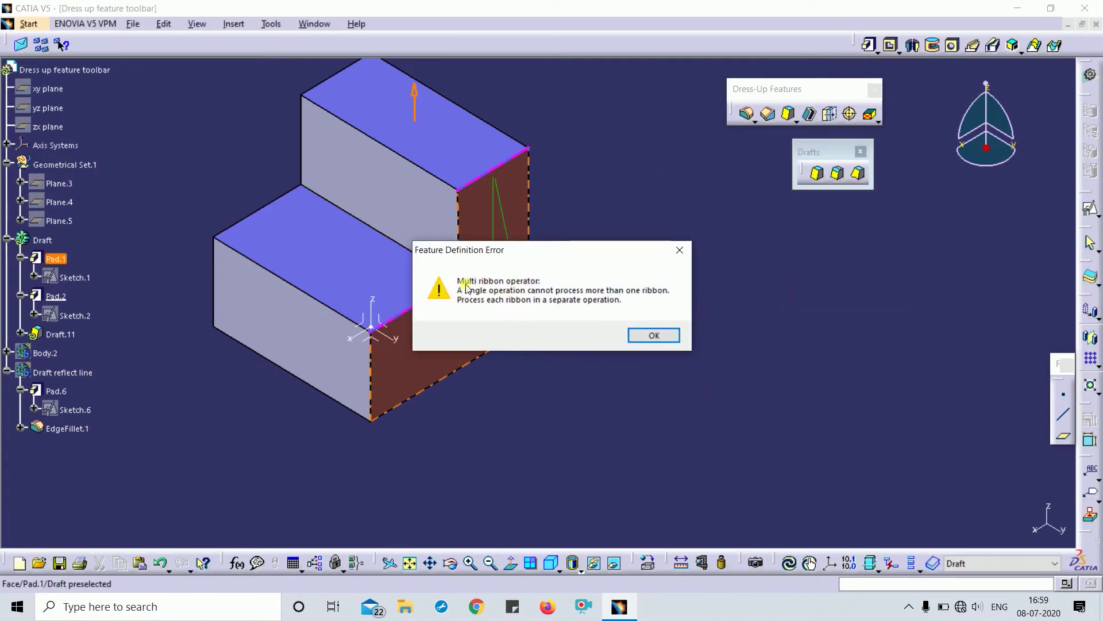
left_click_drag(580, 246, 775, 255)
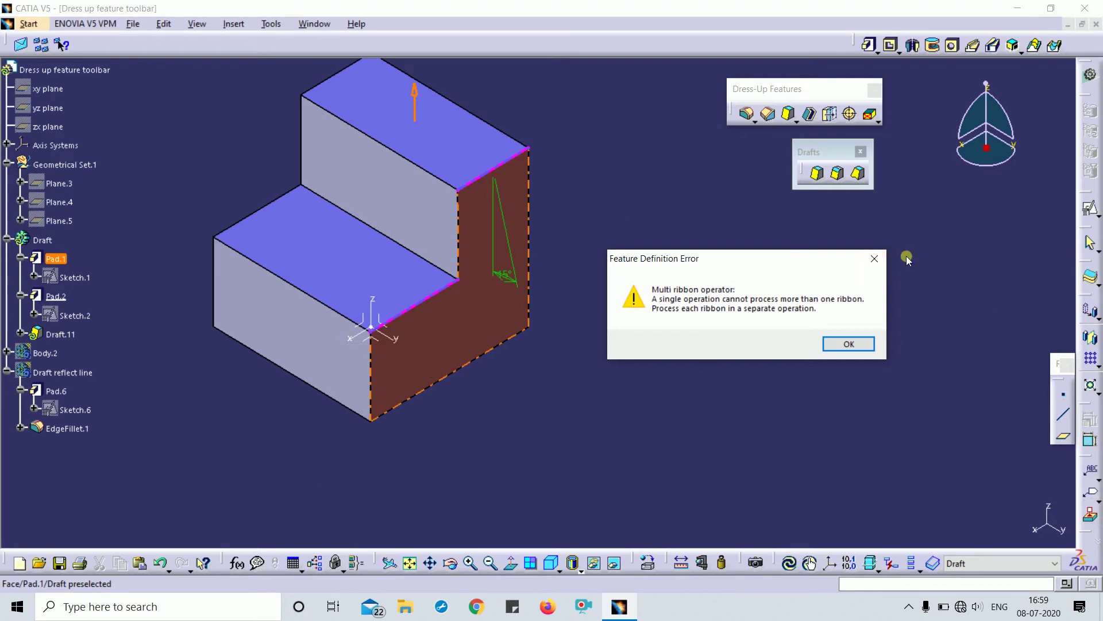
left_click(875, 258)
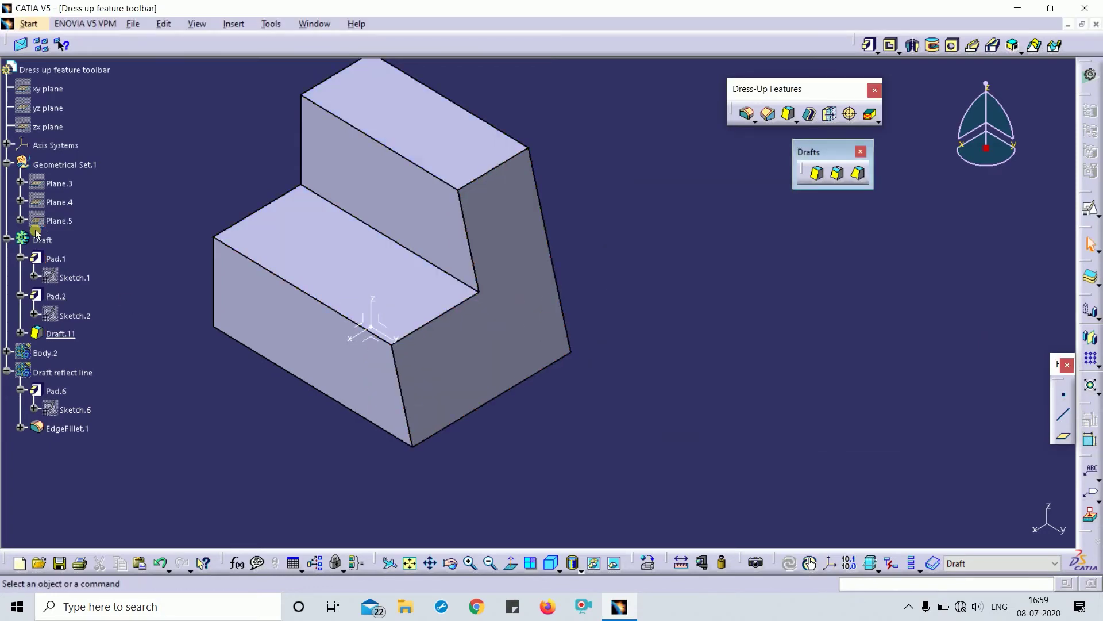
Hide the Draft body and show Body.2 in the graphics area.
left_click(49, 242)
key("space")
left_click(48, 354)
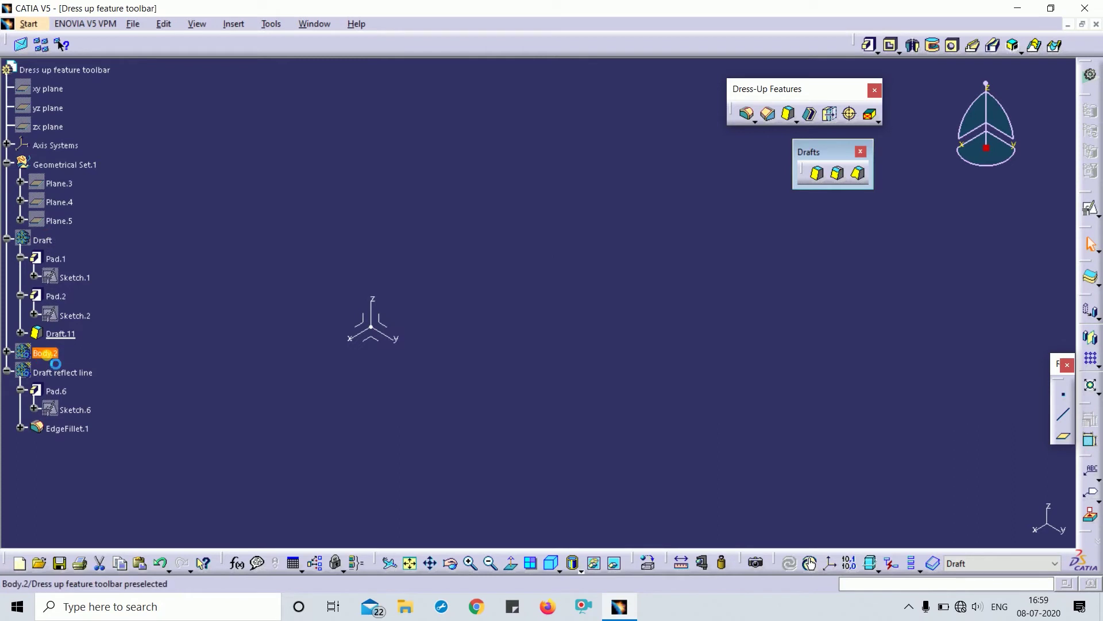
key("space")
middle_click_drag(556, 359, 780, 315)
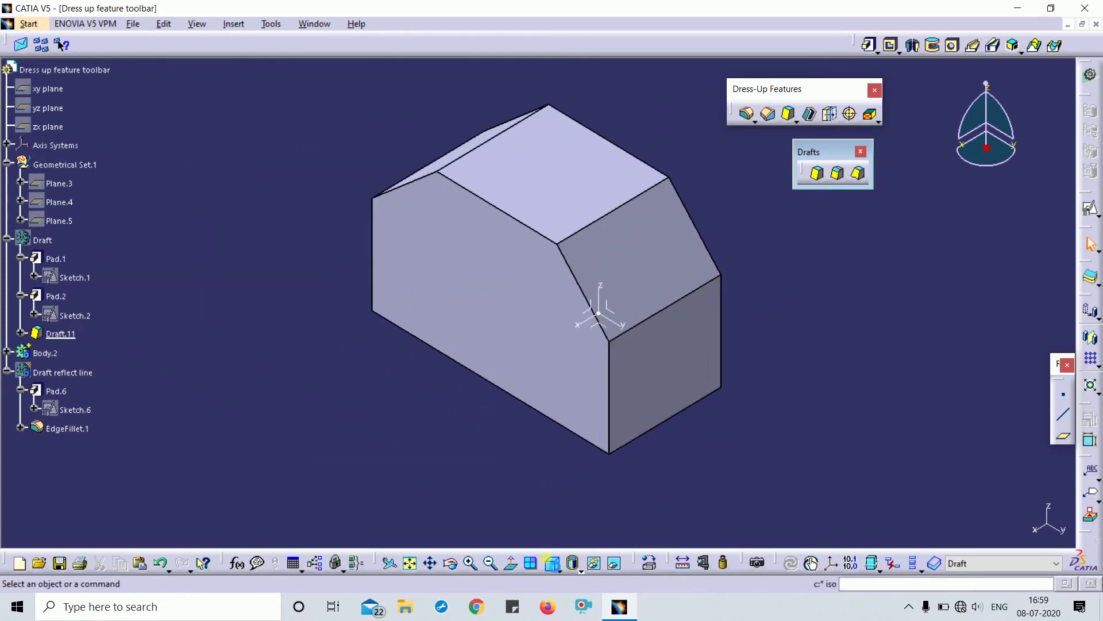
left_click(817, 174)
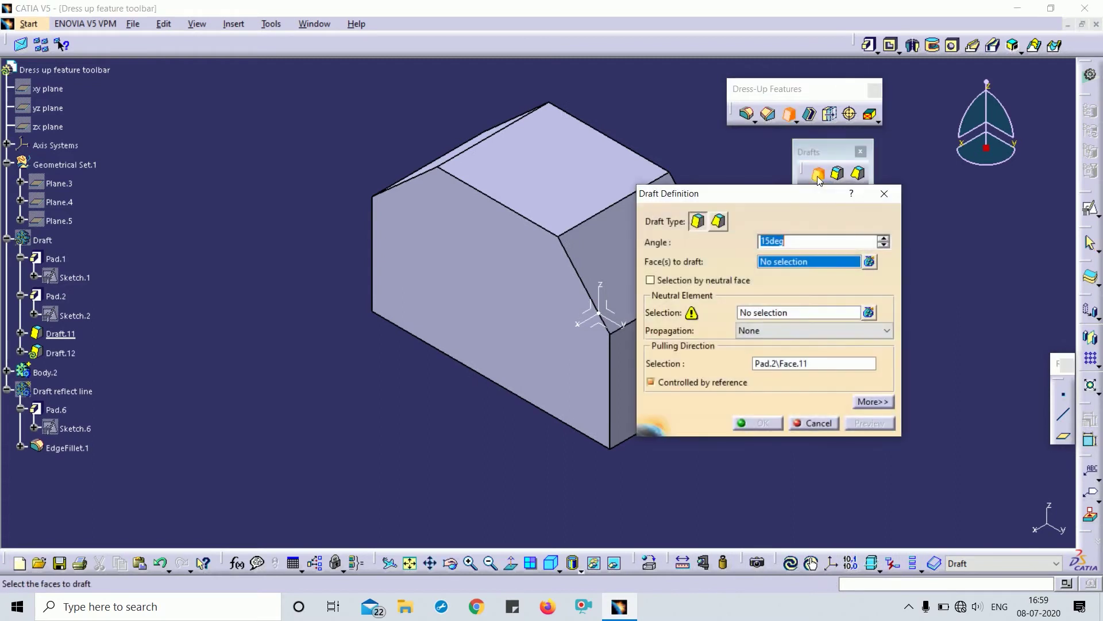
left_click(447, 280)
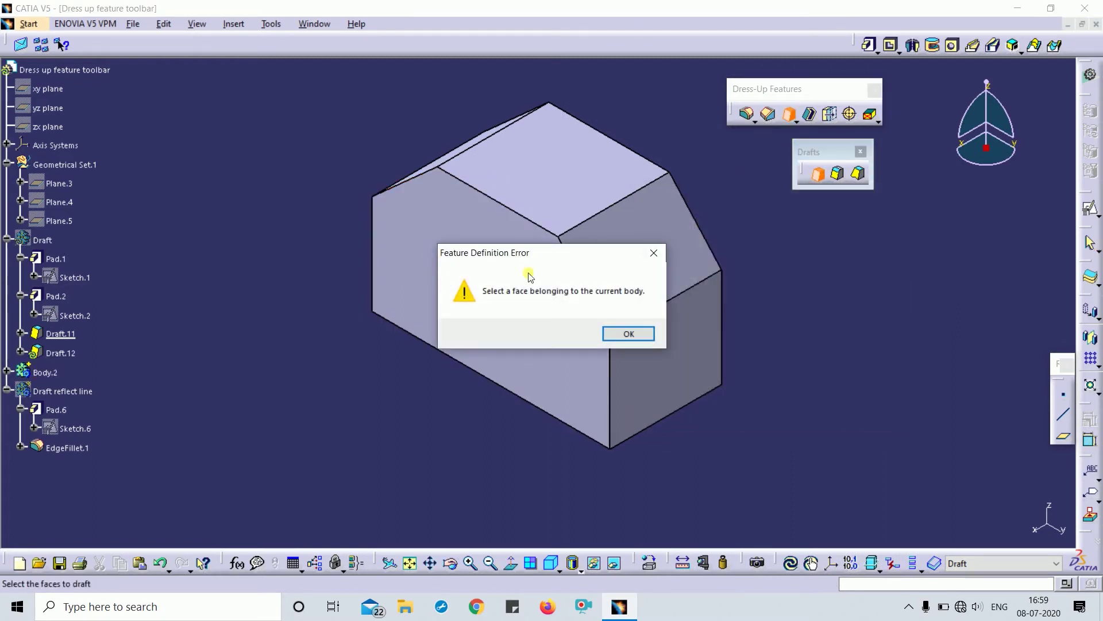
left_click(650, 254)
key("Escape")
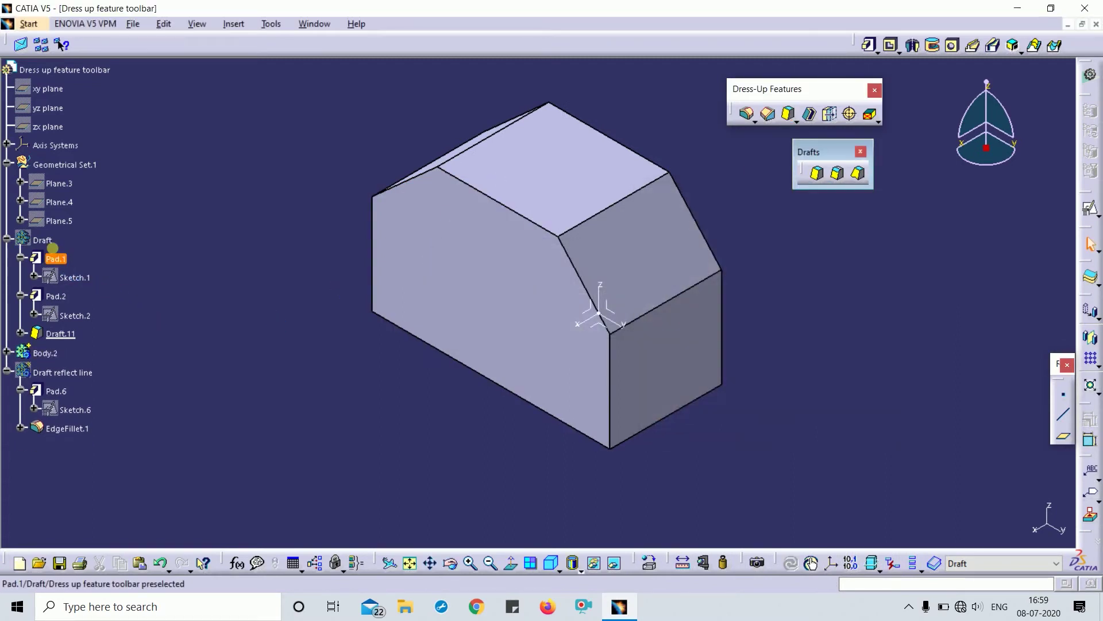
Define Body.2 as the in-work object and expand its features in the tree.
right_click(39, 354)
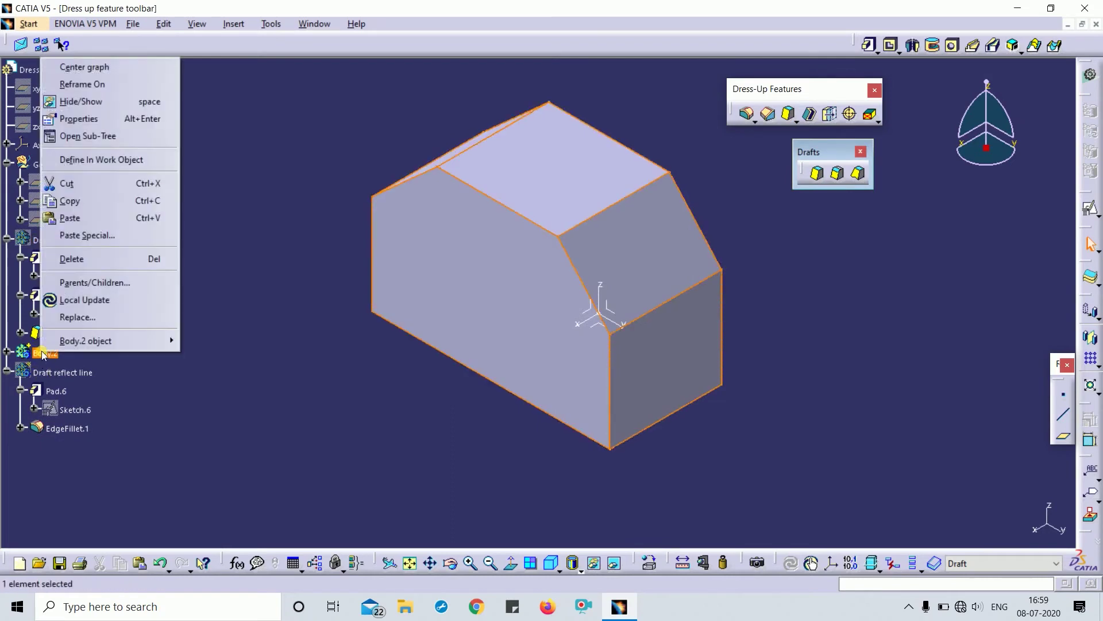
left_click(130, 162)
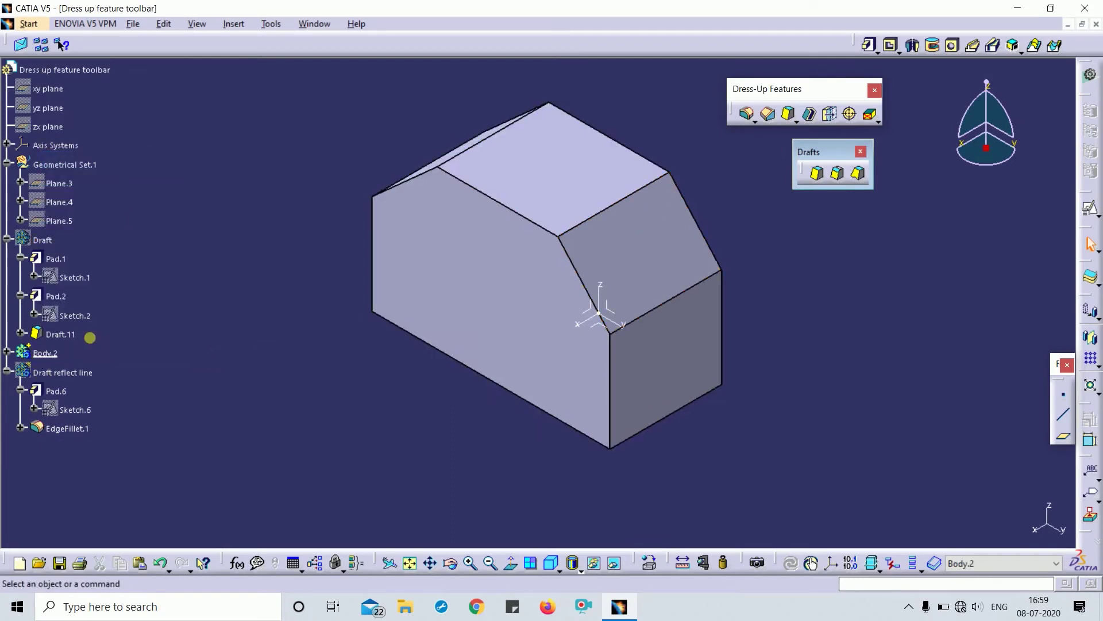
left_click(8, 352)
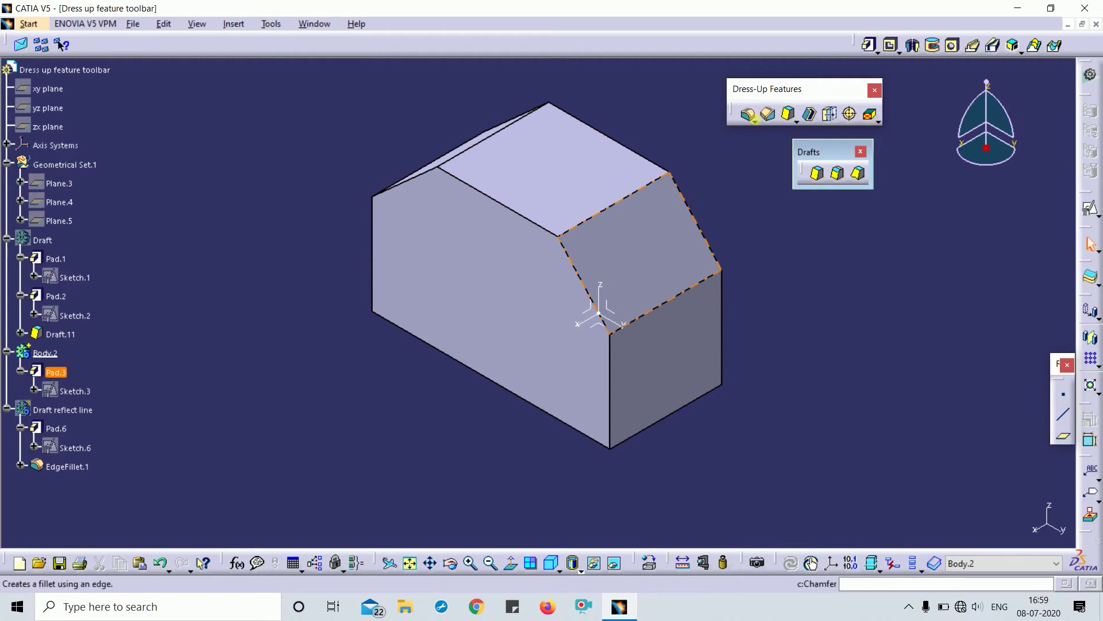
Start a 15° Draft Angle on Body.2 with the large X-facing profile face as the face to draft.
left_click(816, 173)
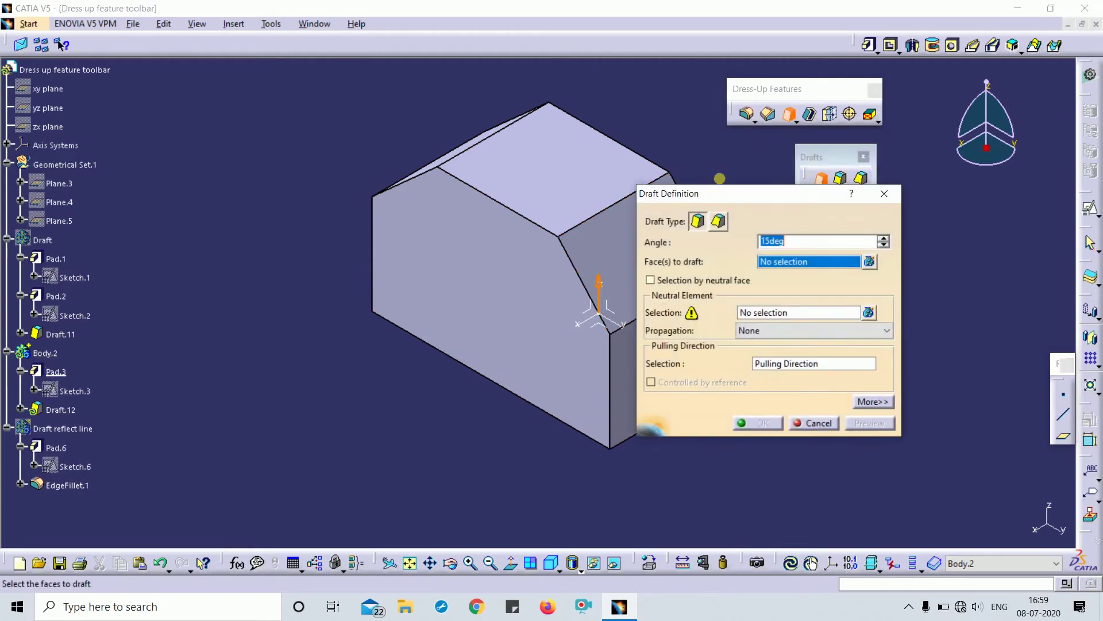
left_click(476, 265)
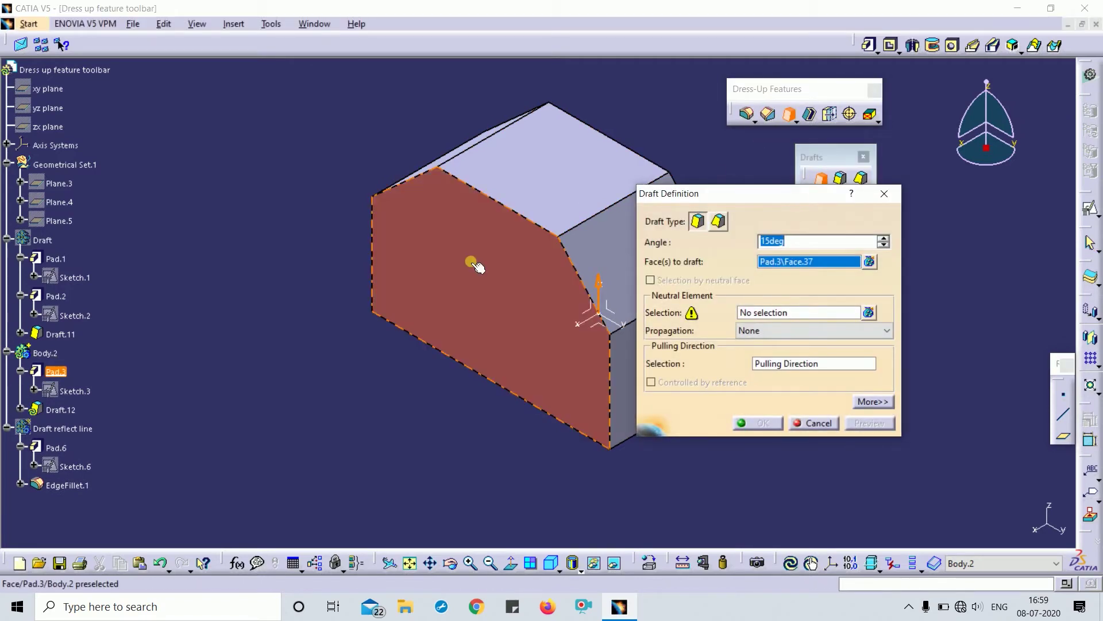
middle_click_drag(377, 415, 510, 316)
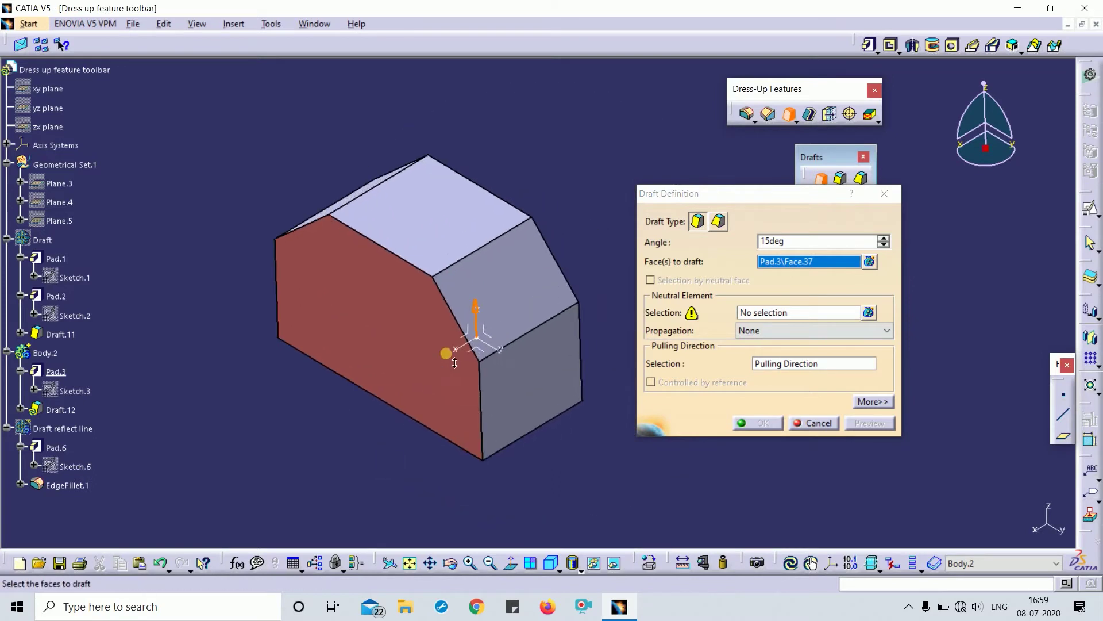
Select the five adjoining top, sloped and vertical faces of Body.2 as neutral elements and preview the draft.
left_click(810, 313)
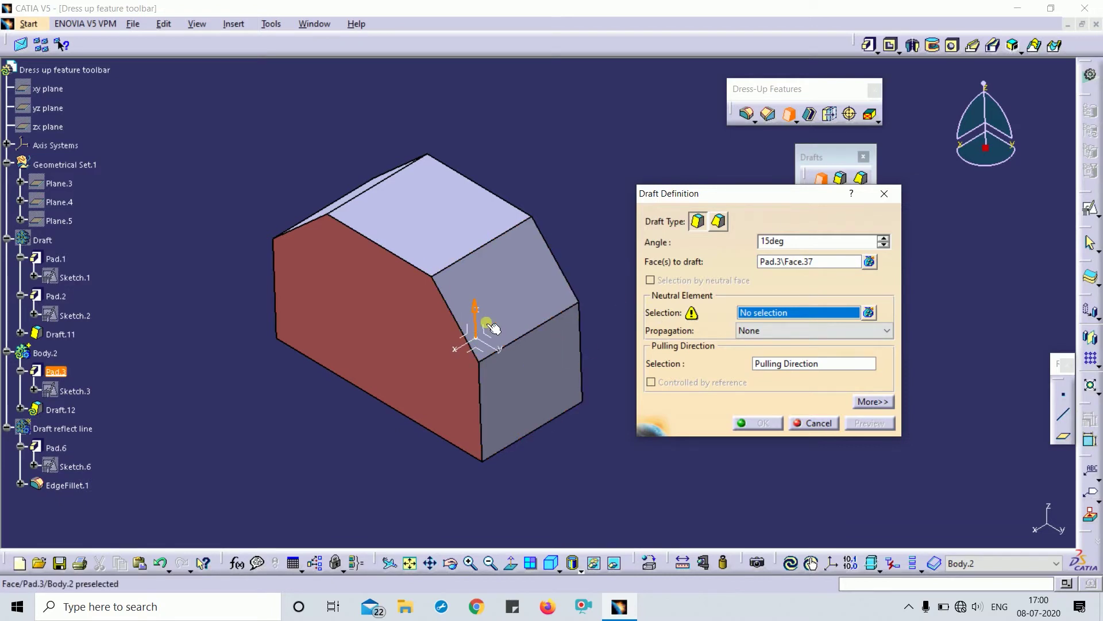
left_click(529, 365)
left_click(502, 268)
left_click(456, 215)
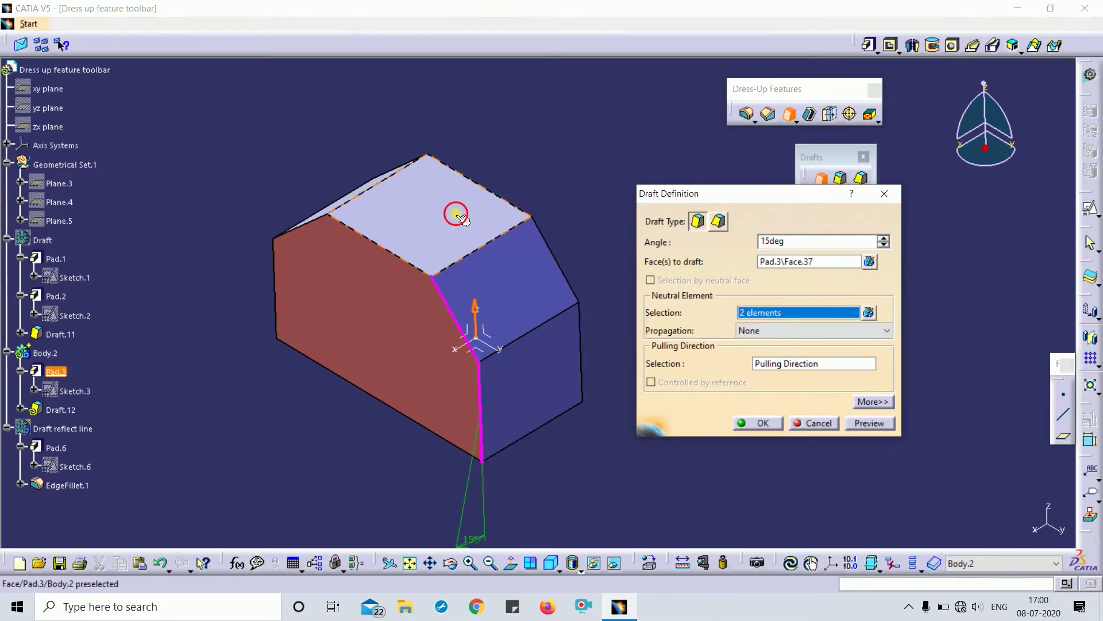
middle_click_drag(322, 177, 471, 279)
left_click(471, 280)
left_click(471, 279)
left_click(399, 276)
middle_click_drag(398, 276, 458, 345)
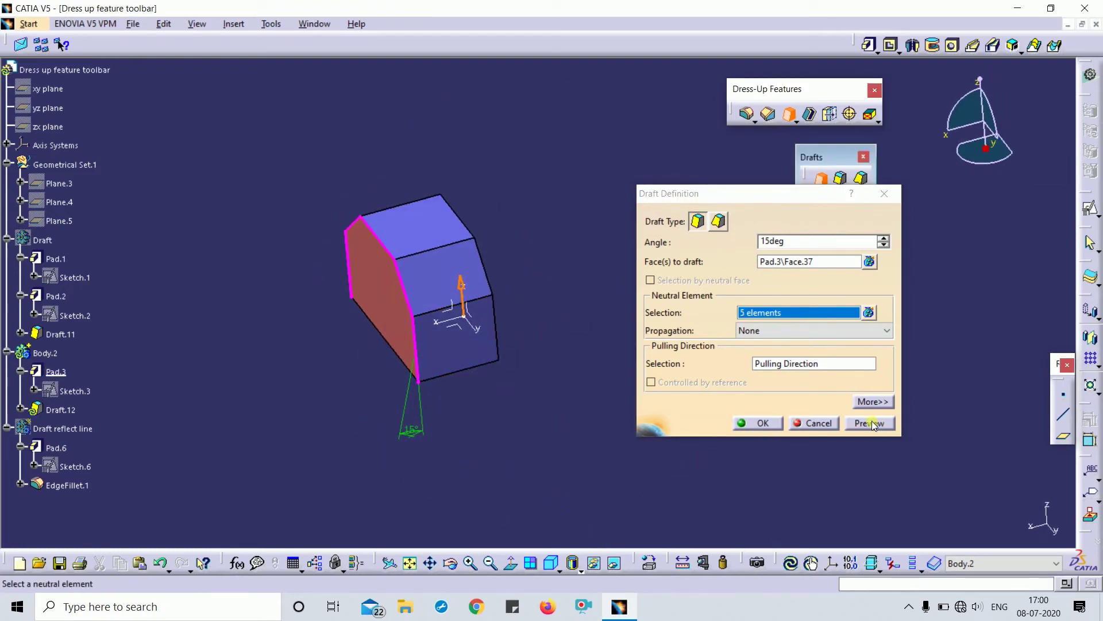
middle_click_drag(395, 448, 541, 354)
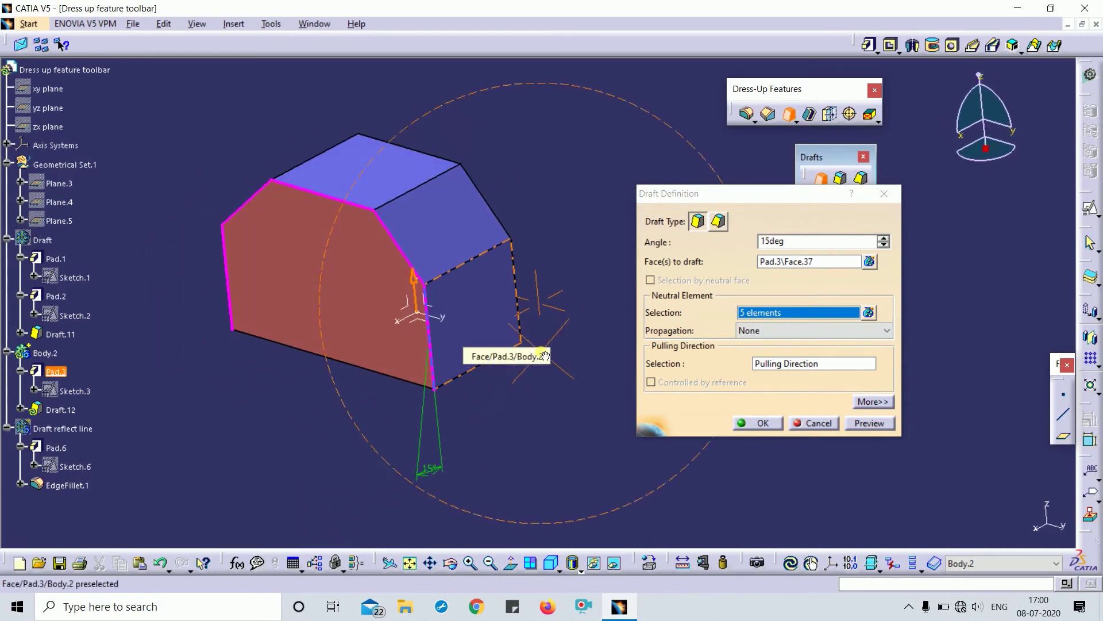
left_click(549, 565)
left_click(869, 423)
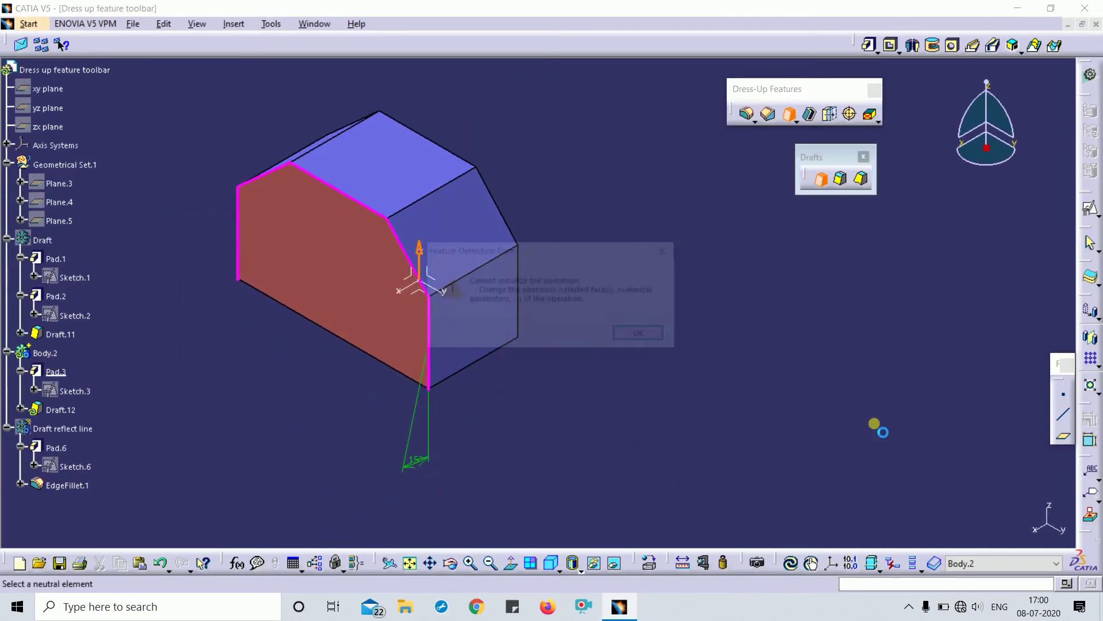
Remove the two vertical end faces from the neutral elements of Body.2's draft, keeping the top and two sloped faces.
left_click(638, 332)
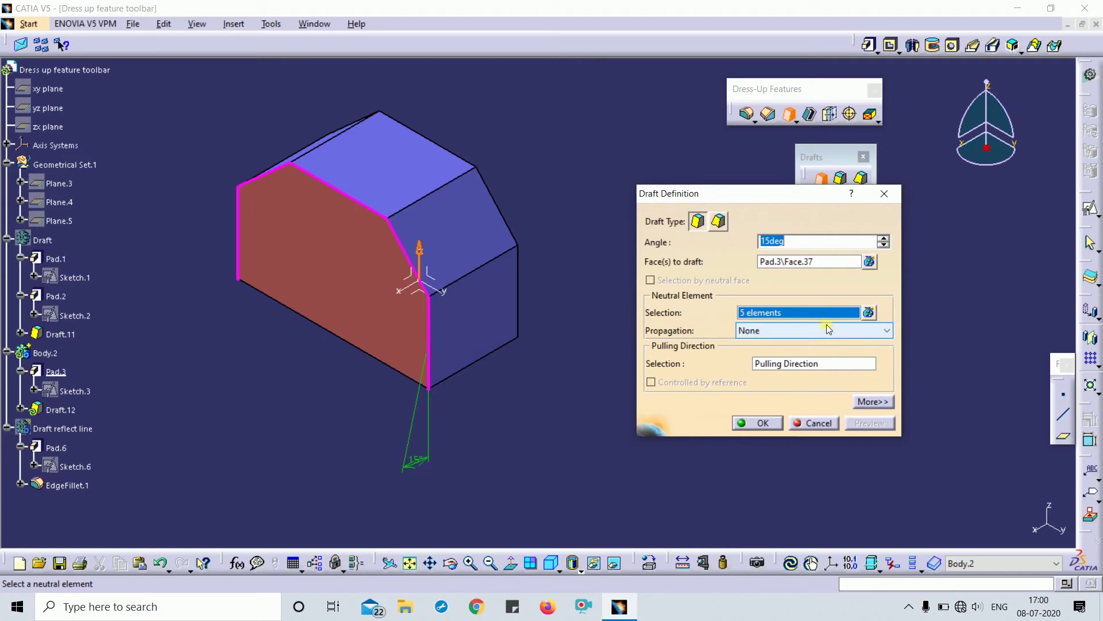
left_click(756, 314)
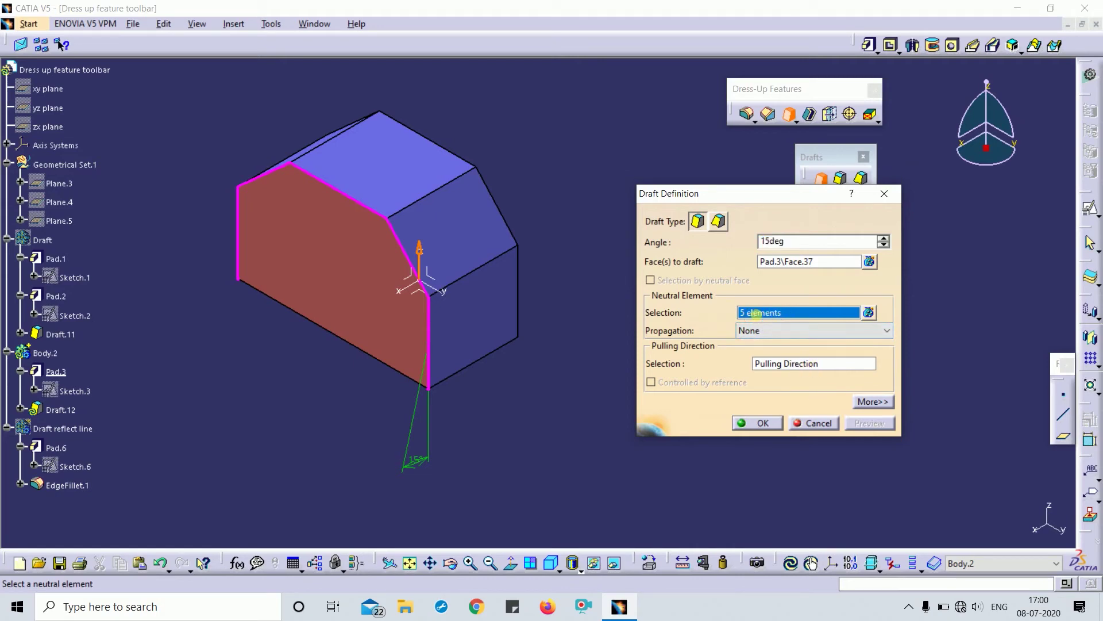
left_click(476, 328)
middle_click_drag(365, 305, 230, 338)
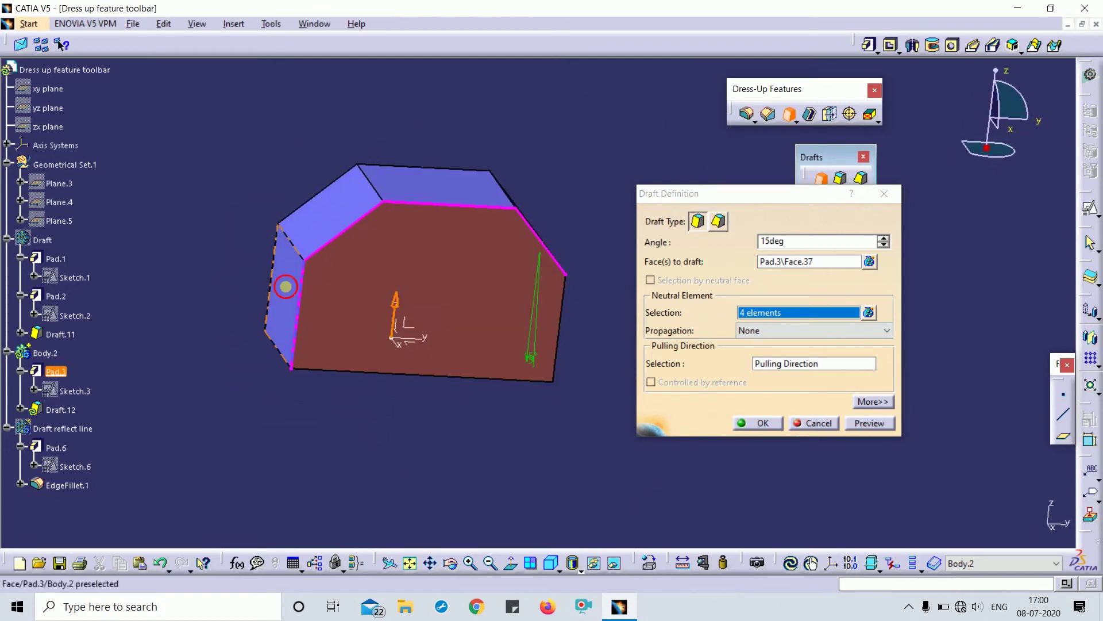
left_click(293, 293)
middle_click_drag(387, 397, 644, 454)
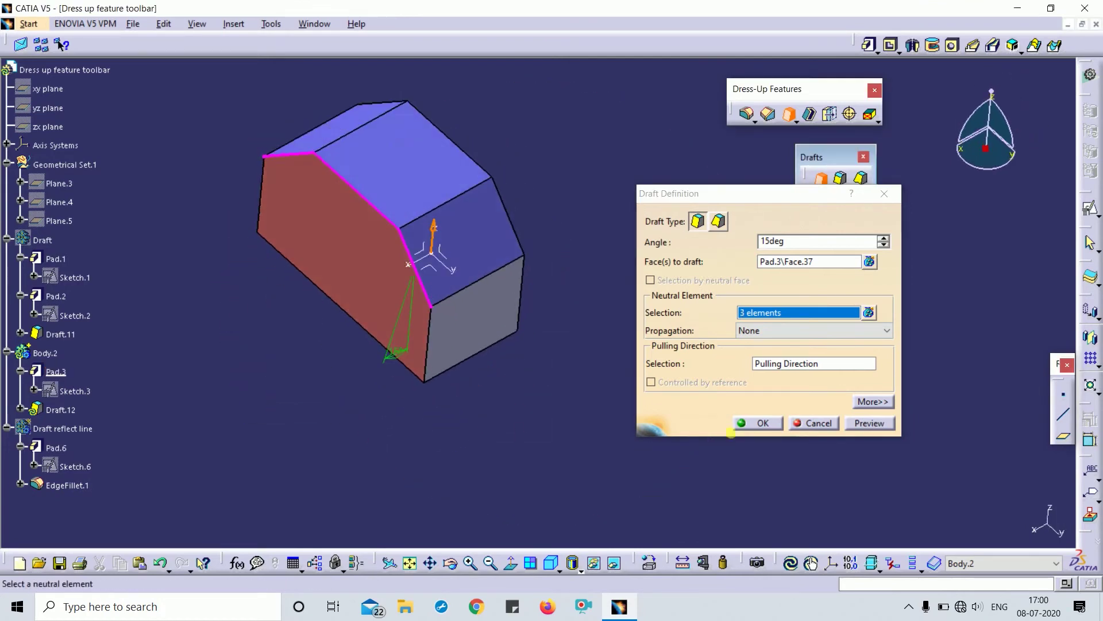
Preview and create the 15° draft on Body.2's profile face with the three neutral faces.
middle_click_drag(515, 402, 534, 485)
left_click(551, 563)
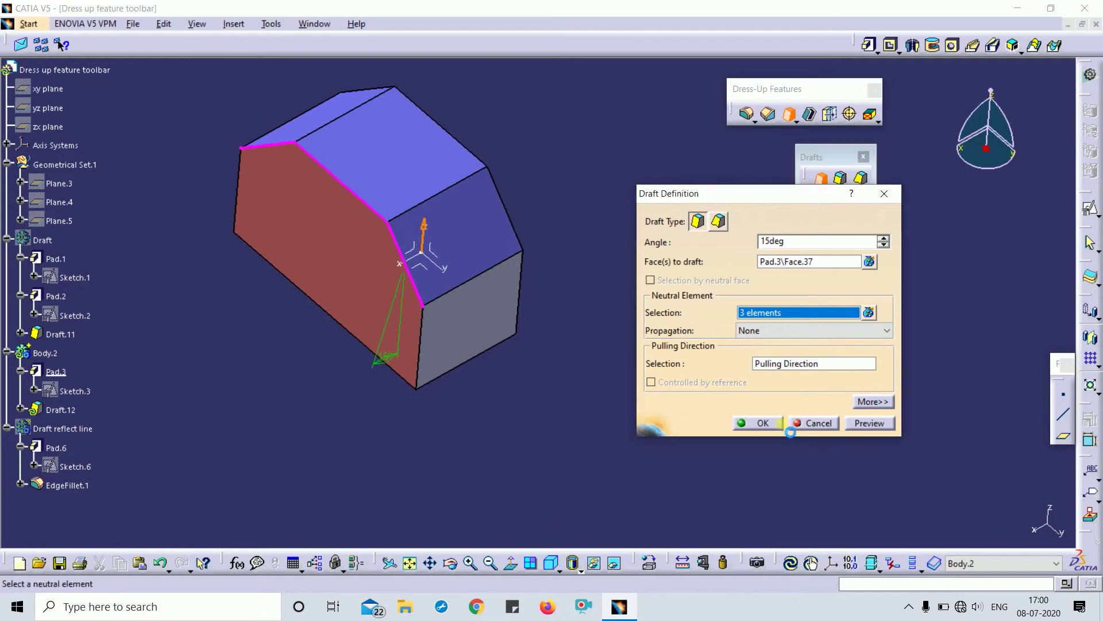
left_click(869, 423)
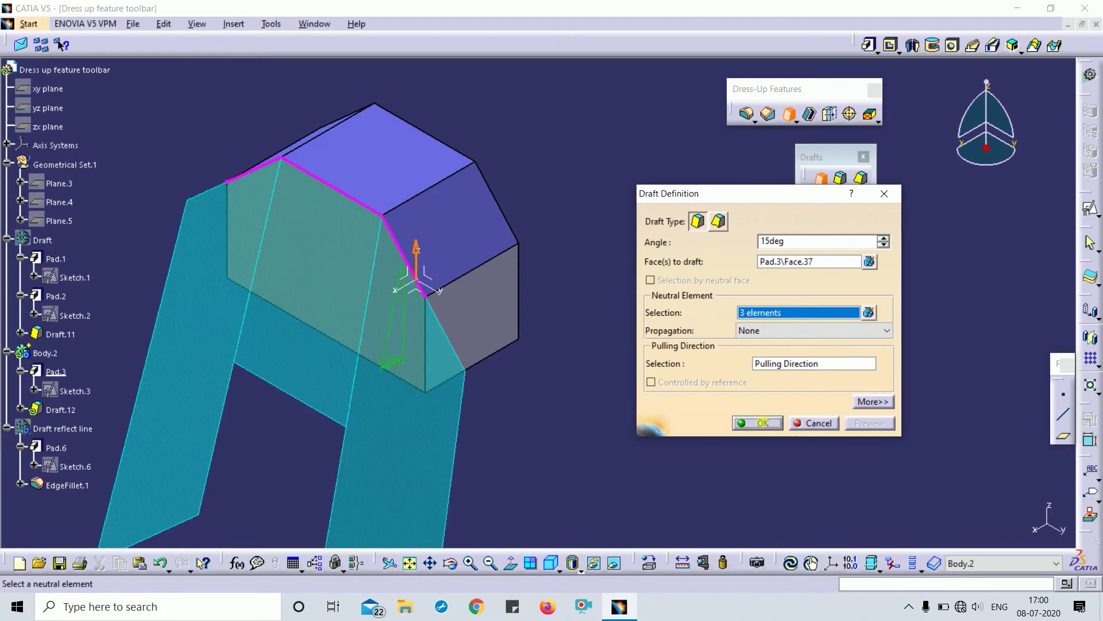
left_click(758, 423)
middle_click_drag(636, 436, 577, 311)
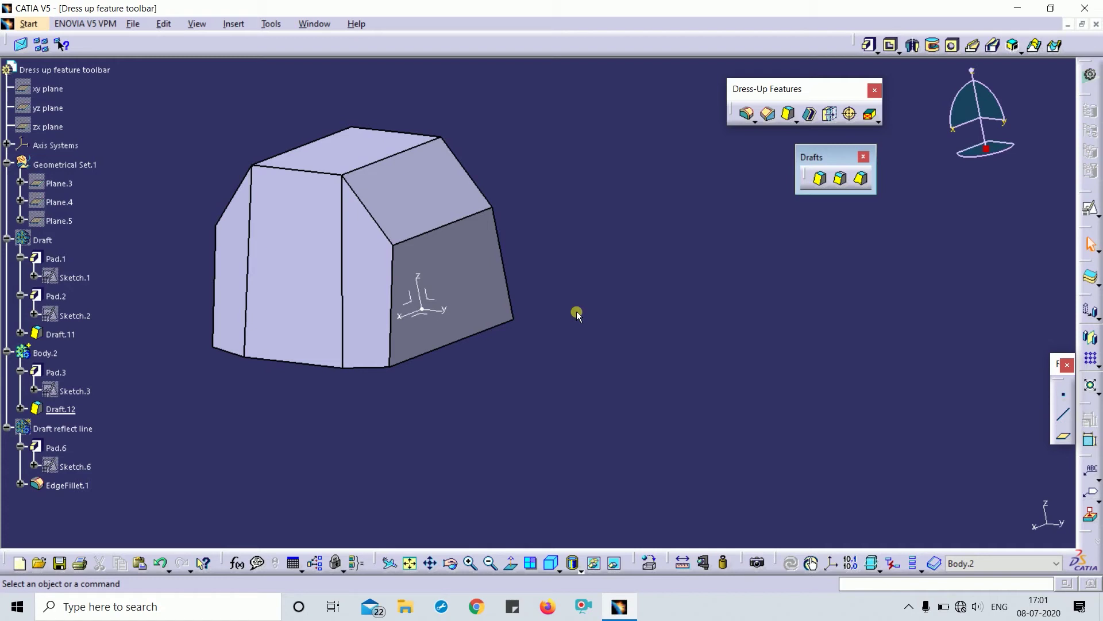
Reopen the definition of Body.2's draft to review its face to draft and neutral elements, and accept it as is.
double_click(286, 286)
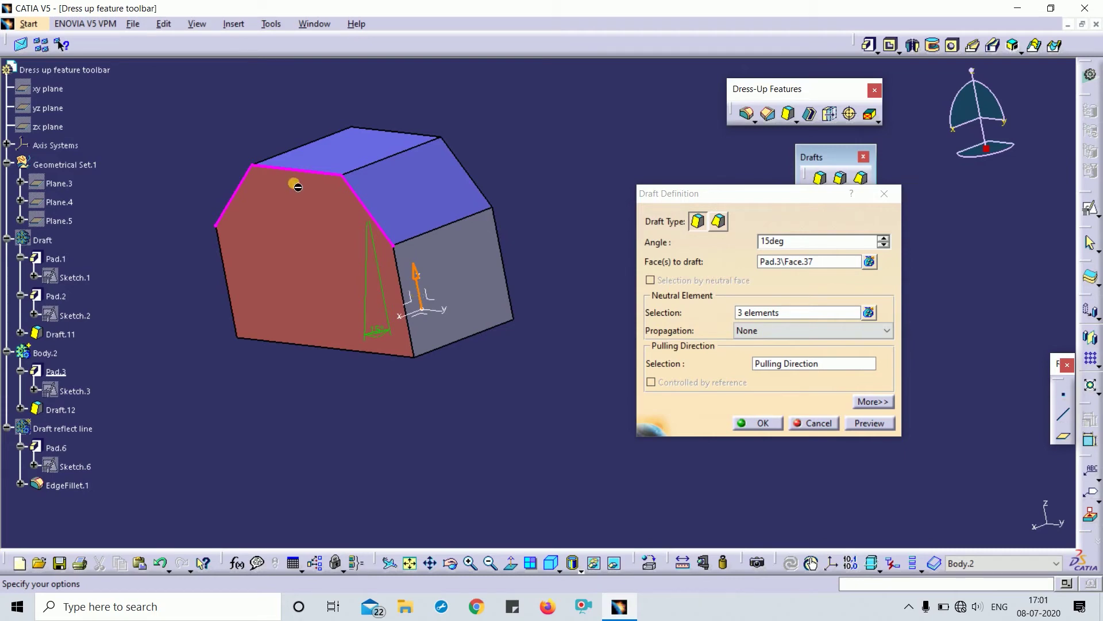
middle_click_drag(447, 258, 478, 355)
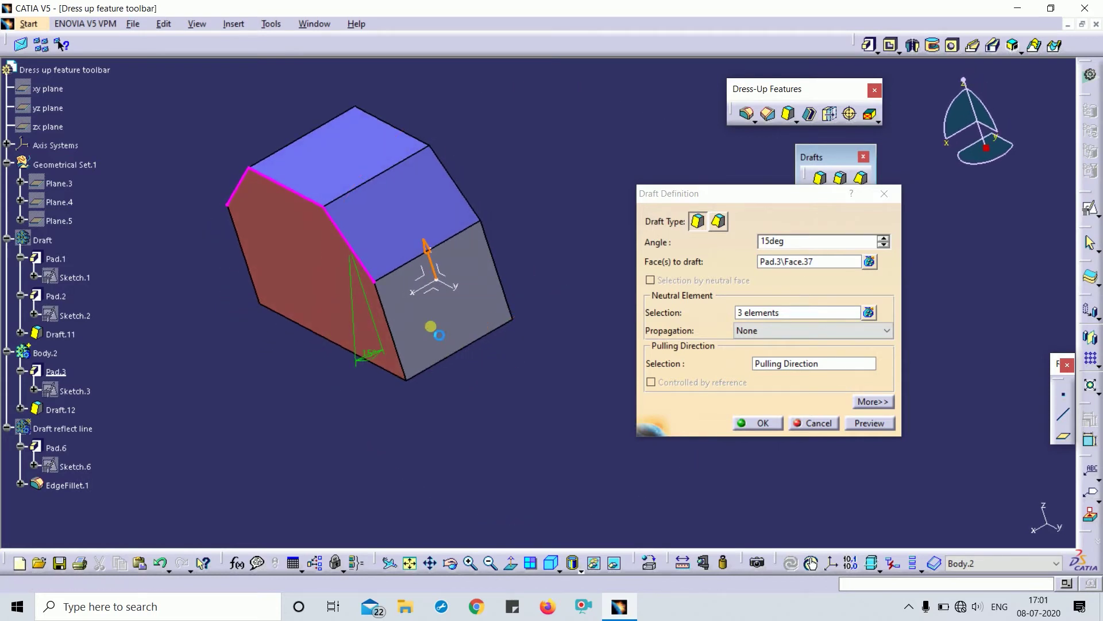
key("Return")
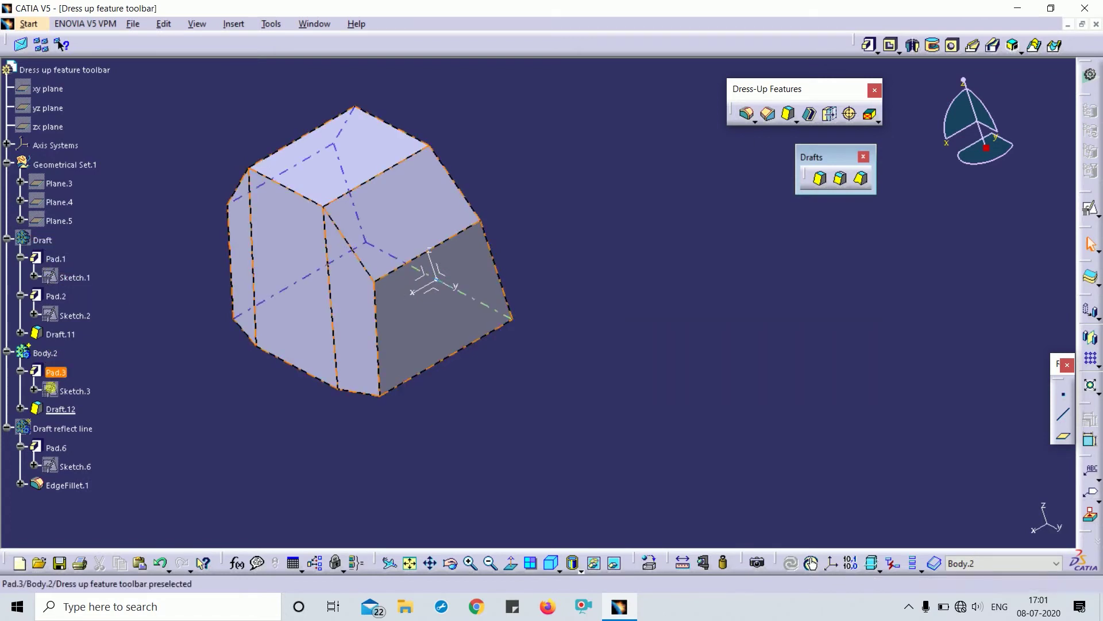
Hide Body.2 and show the Draft body in the graphics area.
left_click(52, 357)
key("space")
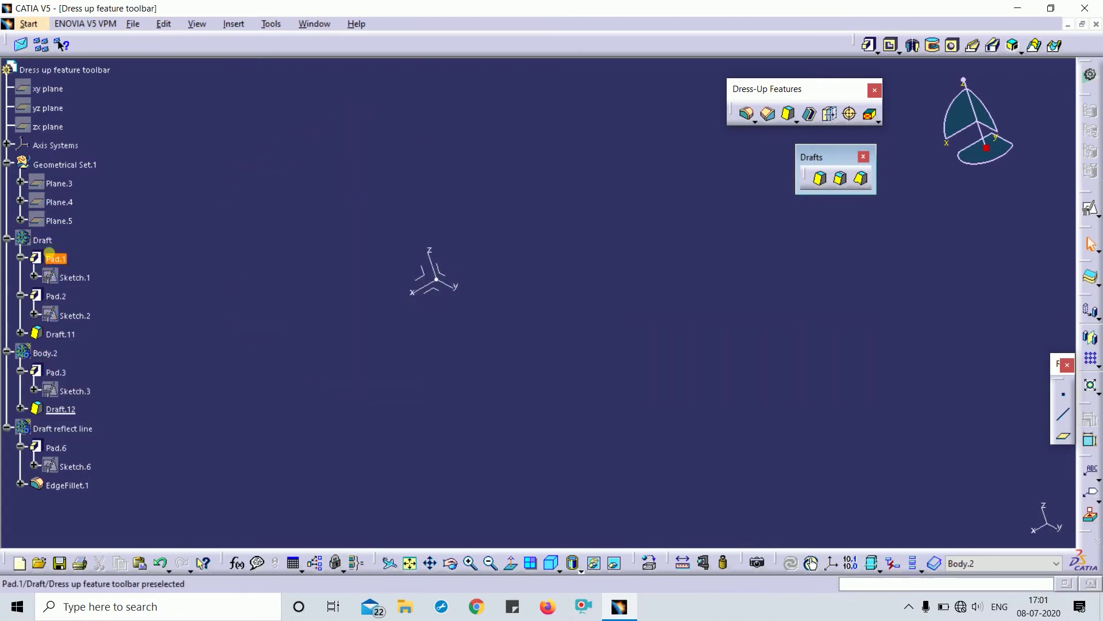
left_click(551, 562)
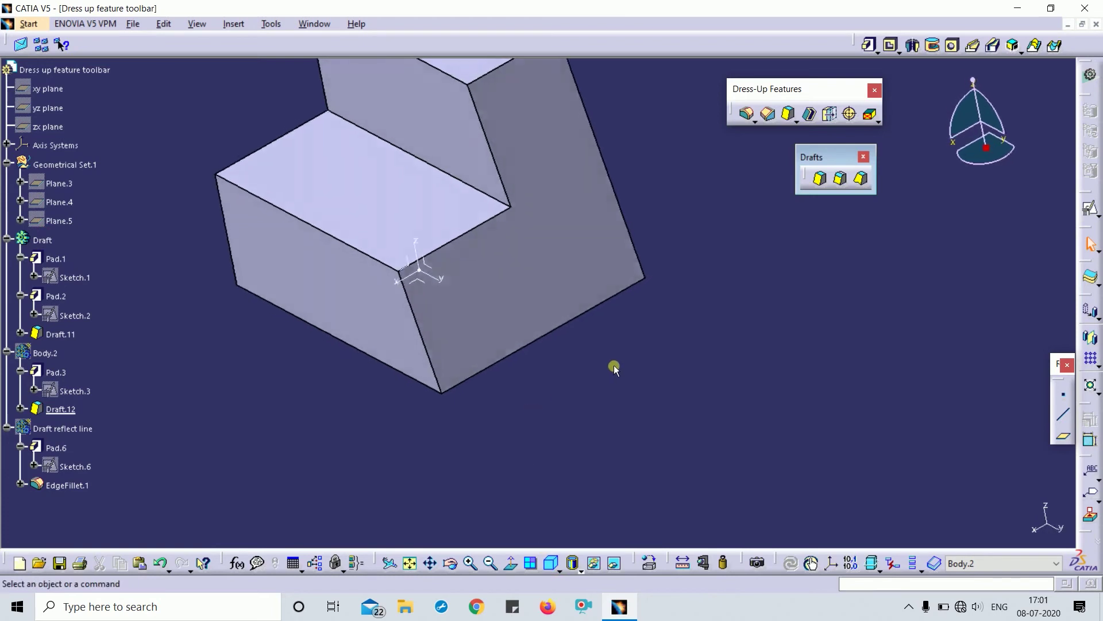
Reopen the stepped body's draft definition to review its settings and accept it.
double_click(574, 313)
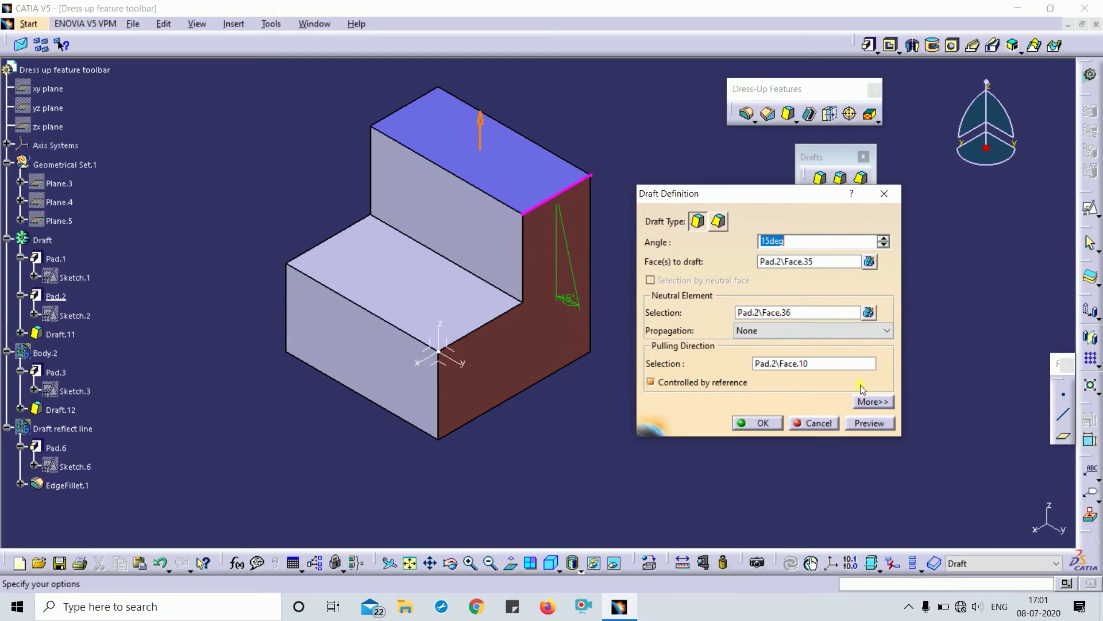
left_click(771, 423)
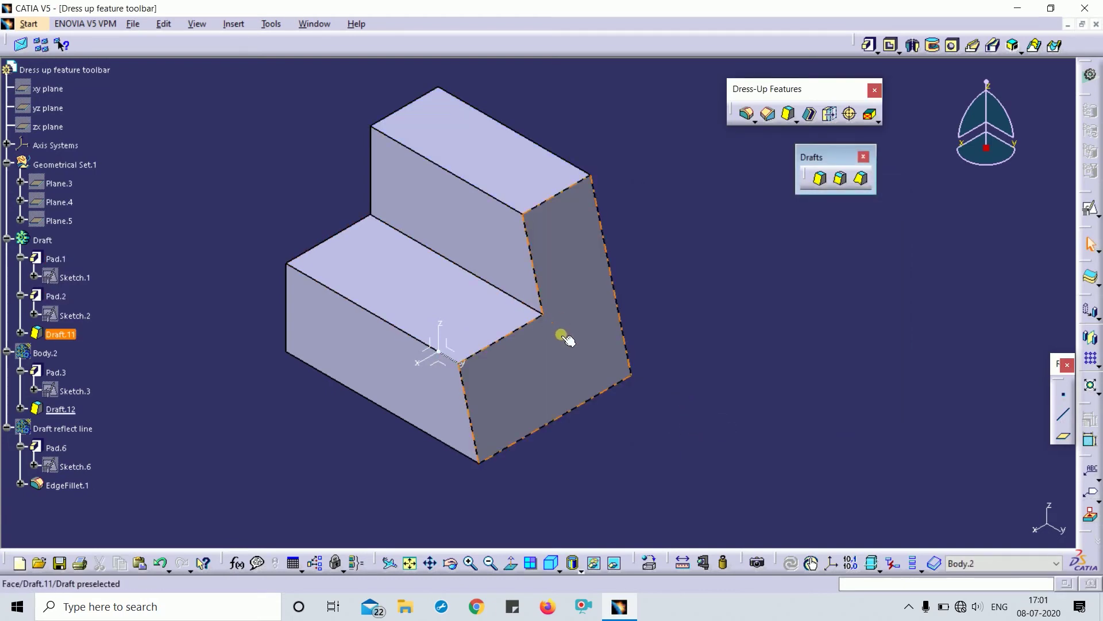
middle_click_drag(653, 303, 555, 351, "ctrl")
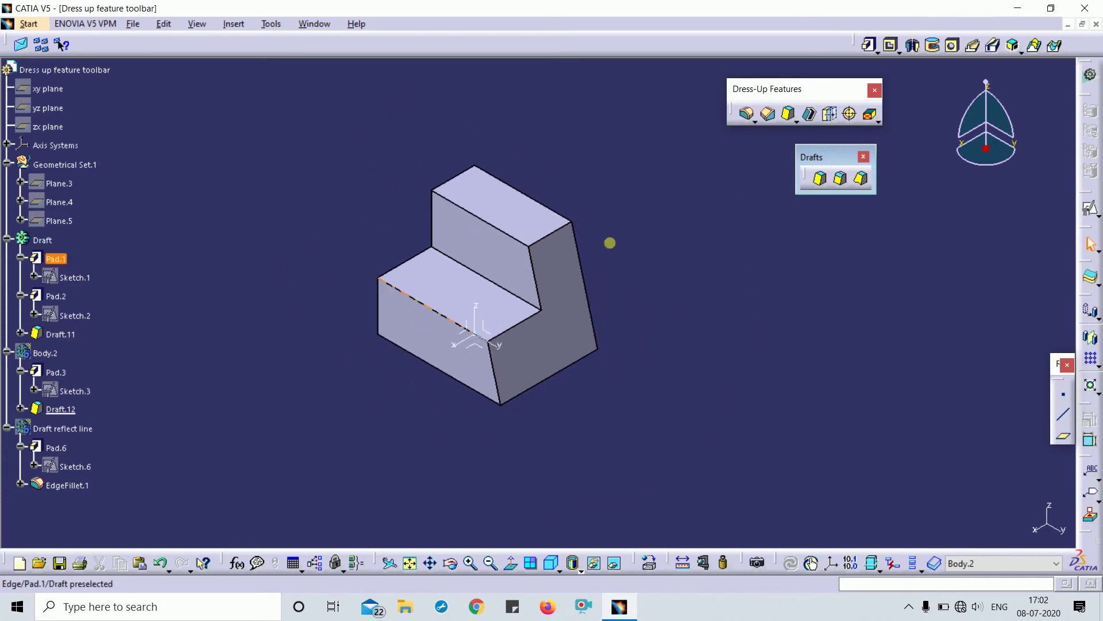
Examine the constant and variable draft types in the existing draft's definition and in a new draft, leaving both without changes.
left_click(551, 318)
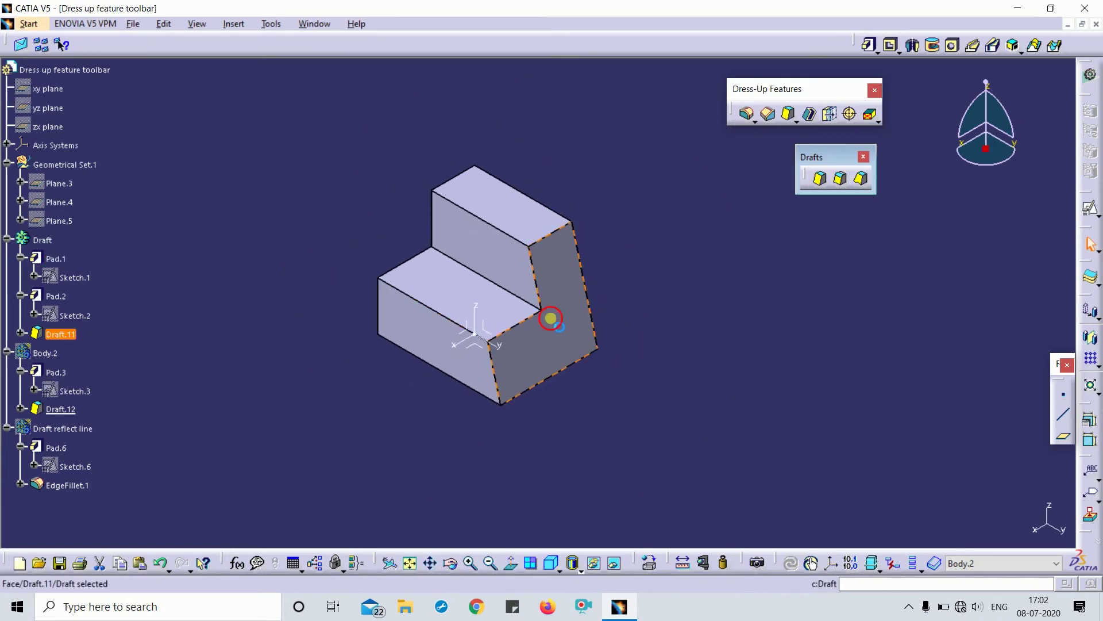
double_click(551, 318)
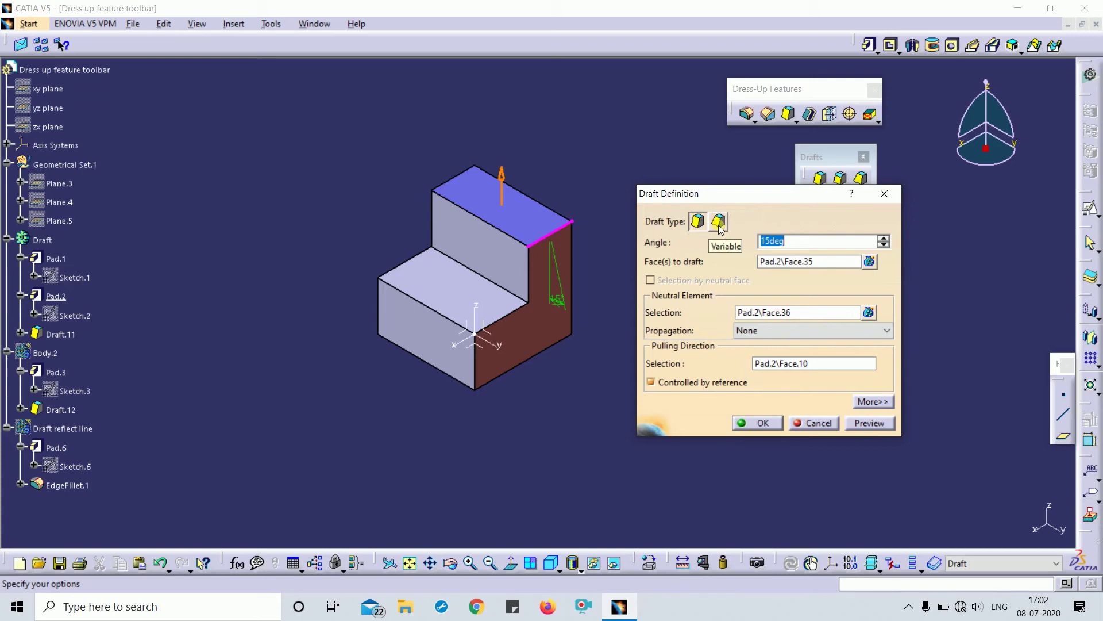
left_click(884, 193)
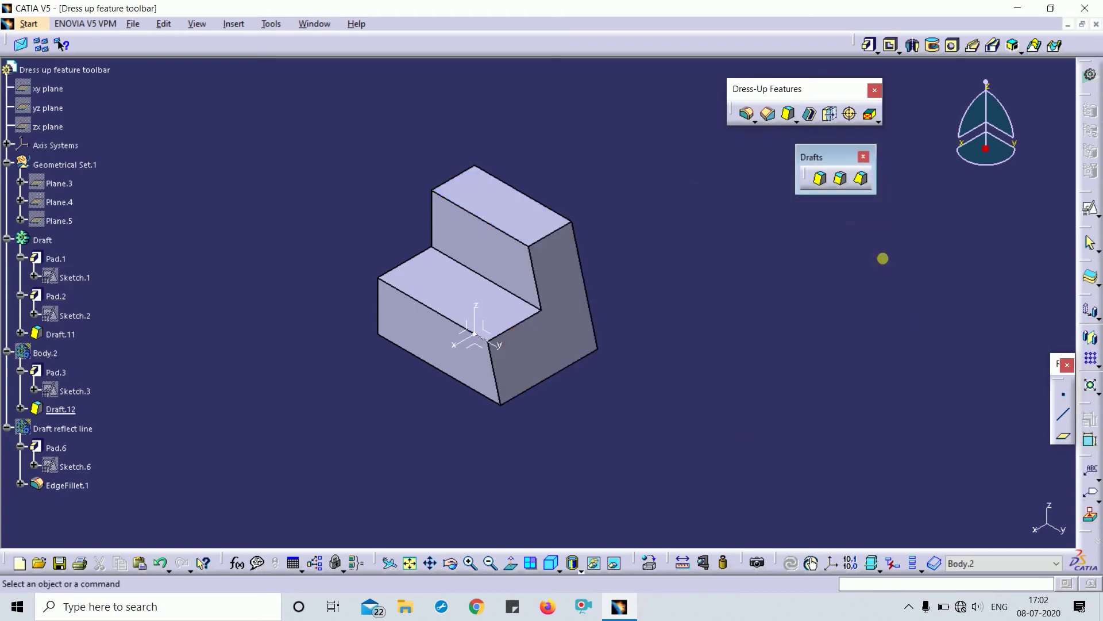
left_click(820, 188)
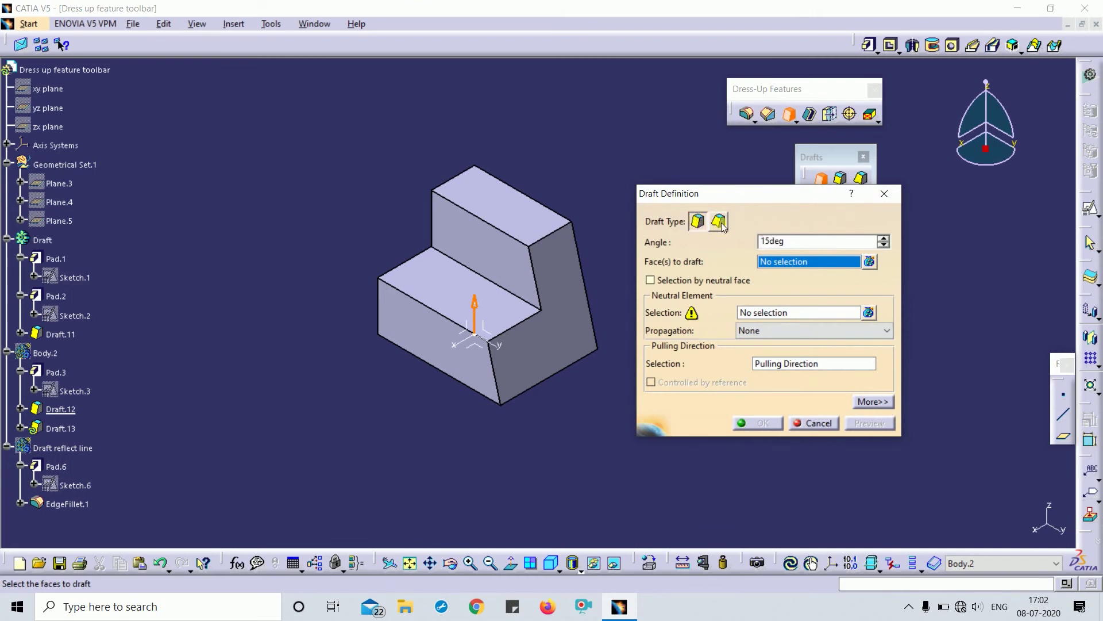
left_click(885, 193)
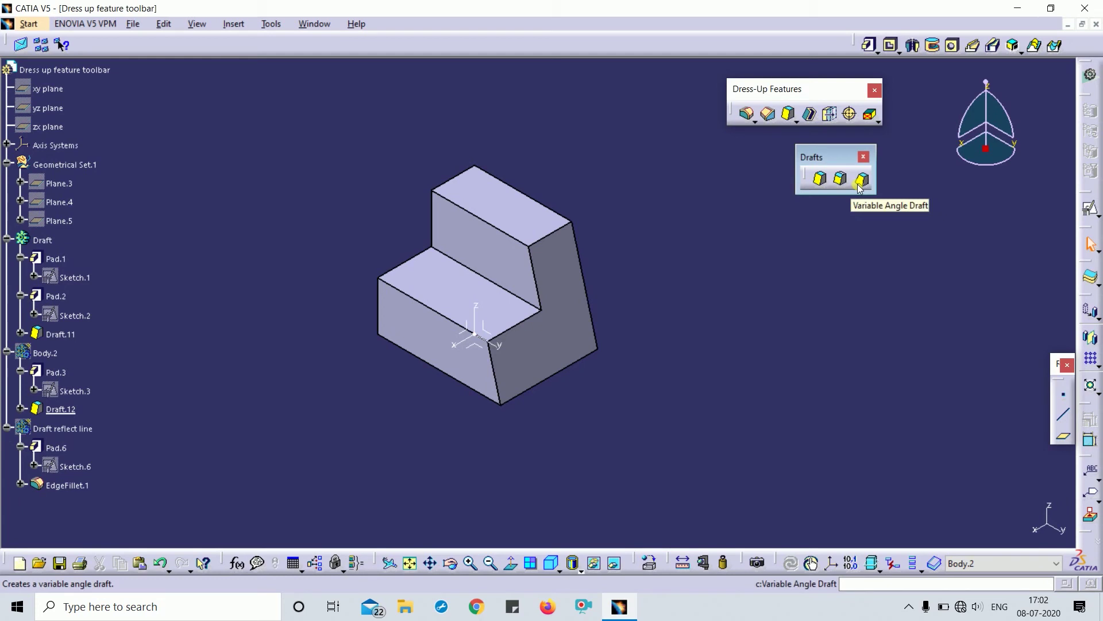
left_click(862, 183)
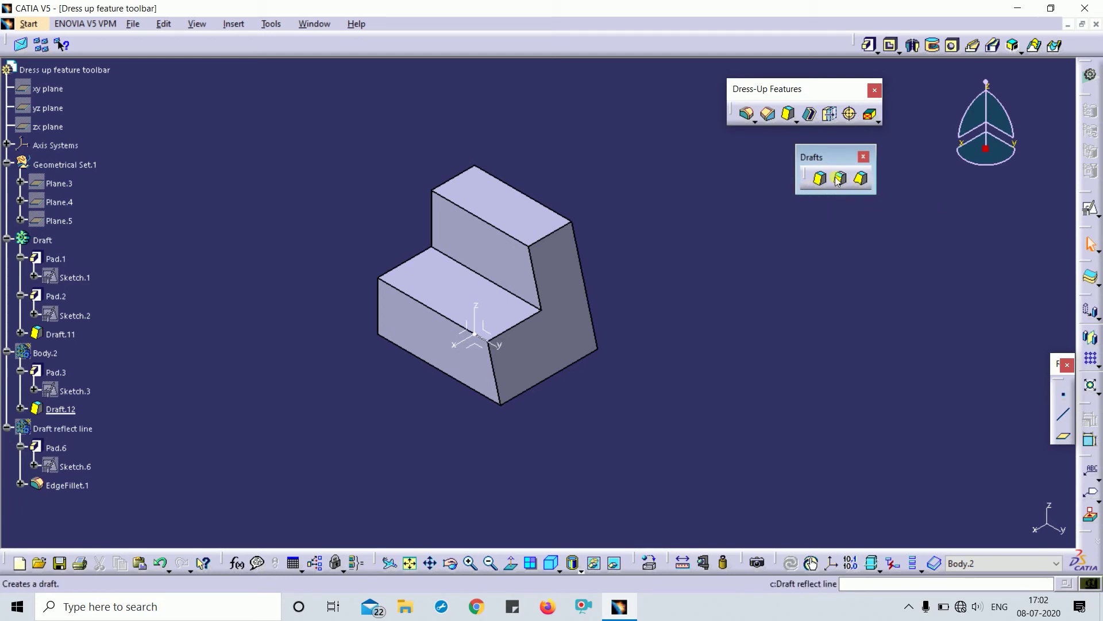
Switch the display from the Draft body to Body.2 and back to the Draft body.
left_click(42, 241)
key("space")
left_click(50, 356)
key("space")
mouse_move(580, 345)
middle_mouse_down()
mouse_move(550, 243)
mouse_move(529, 223)
mouse_move(583, 364)
middle_mouse_up()
left_click(52, 355)
key("space")
left_click(45, 243)
key("space")
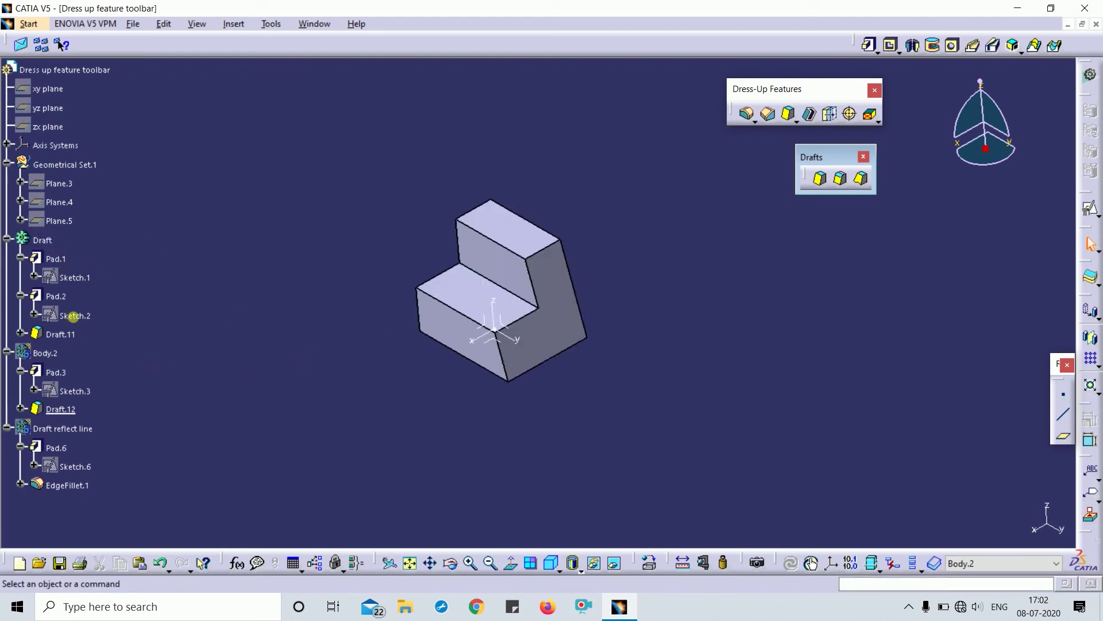
Define Pad.1 of the Draft body as the in-work object.
left_click(56, 259)
right_click(55, 259)
left_click(134, 361)
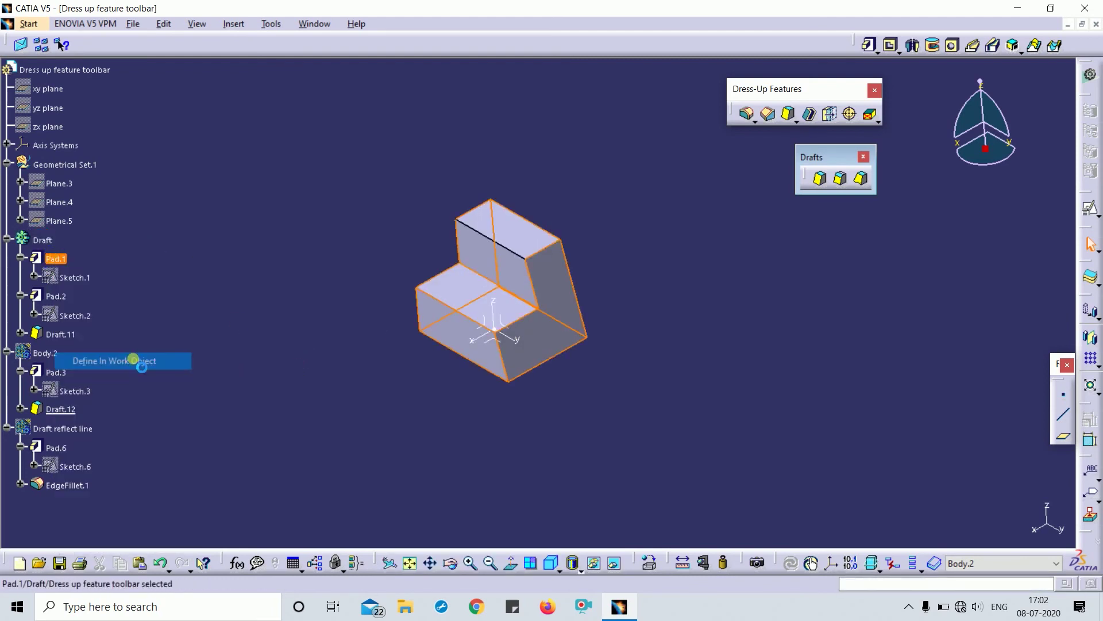
middle_click_drag(724, 281, 734, 135)
middle_click_drag(587, 291, 728, 231)
left_click(552, 562)
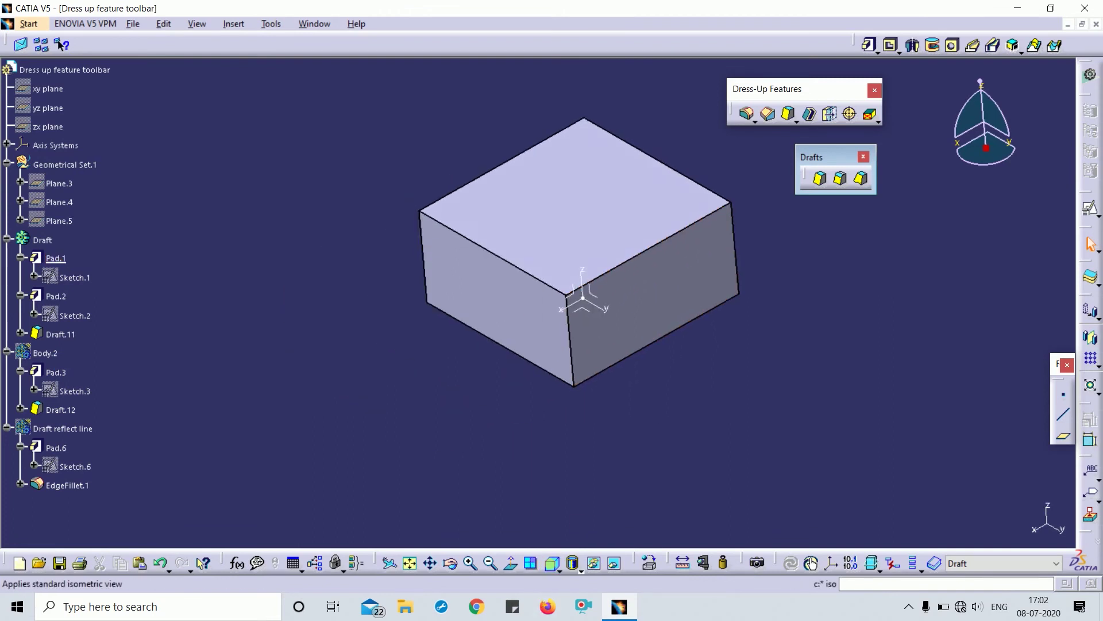
Start a 15° Variable Angle Draft on the block's X-facing side face with the top face as neutral element.
left_click(863, 180)
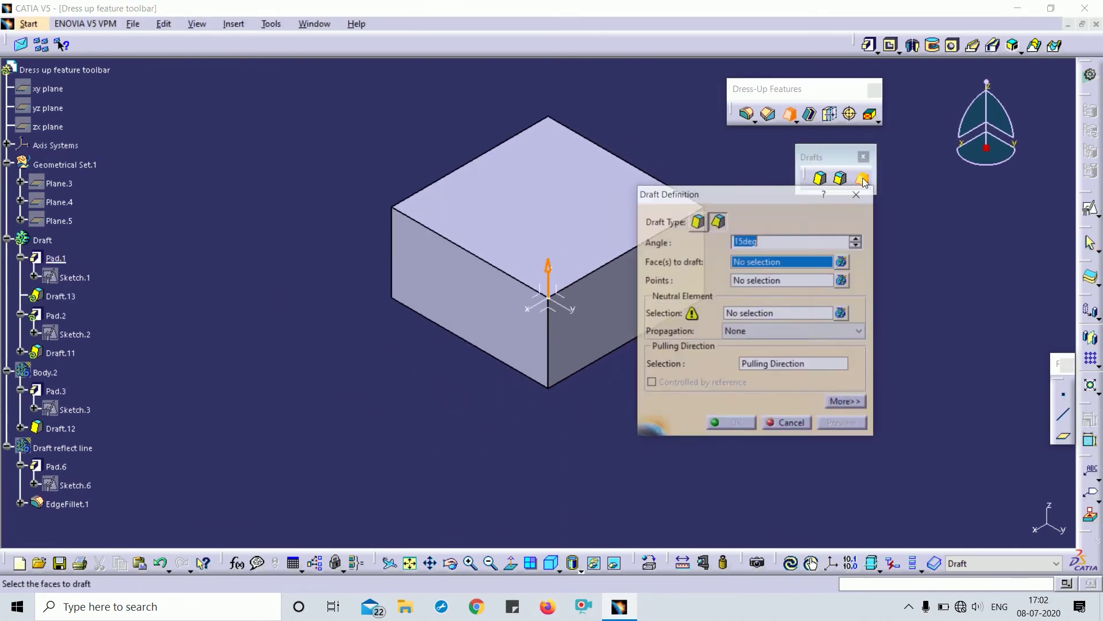
middle_click_drag(438, 501, 383, 476)
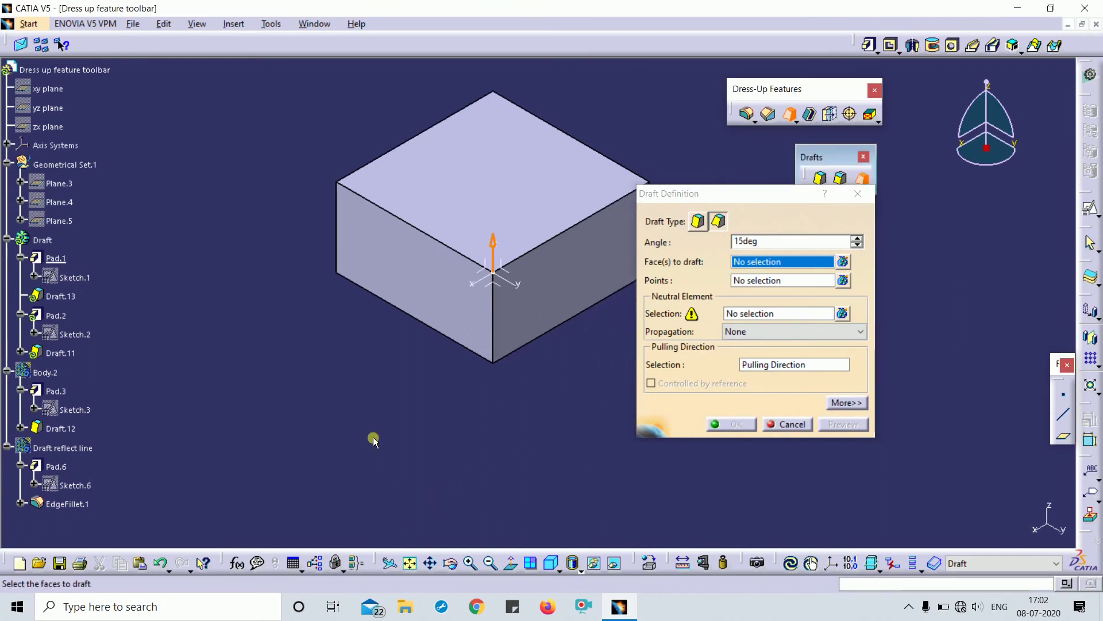
left_click(415, 288)
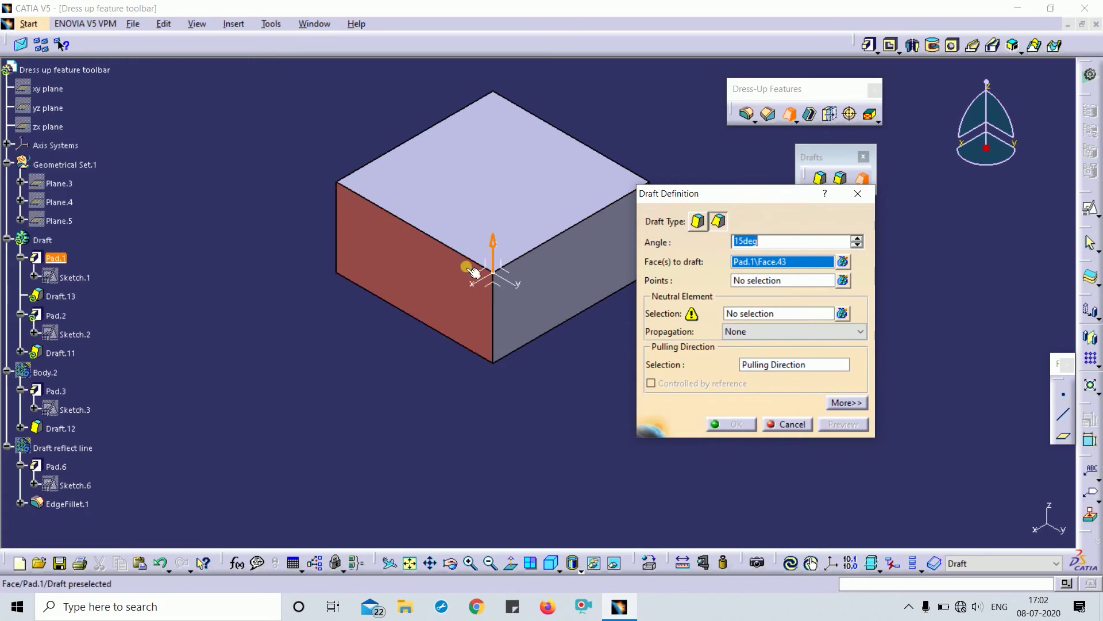
left_click(730, 318)
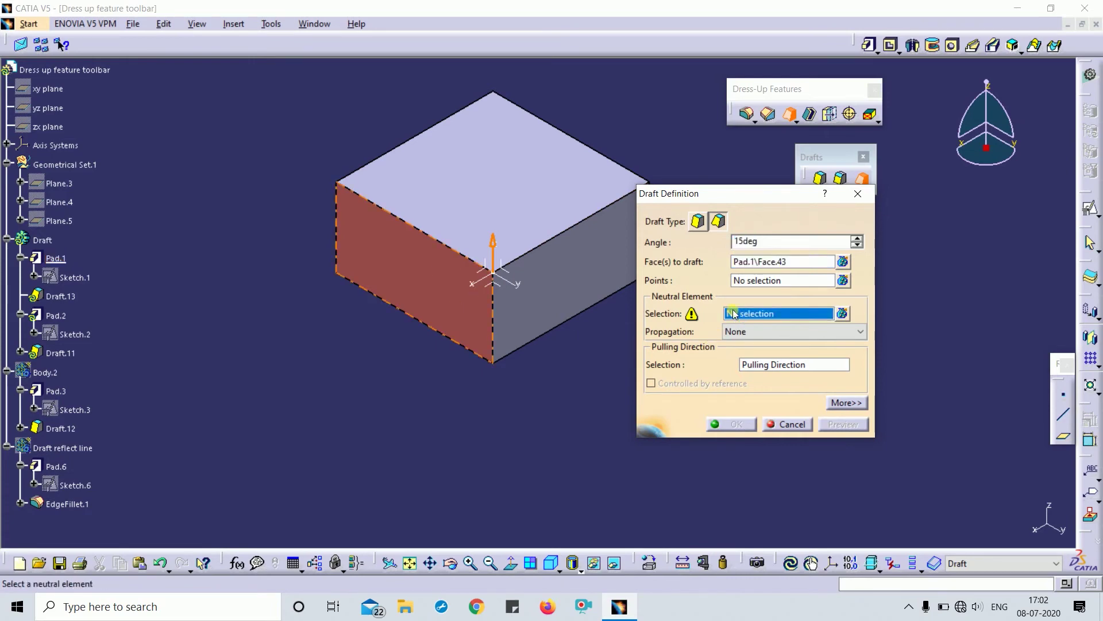
left_click(530, 199)
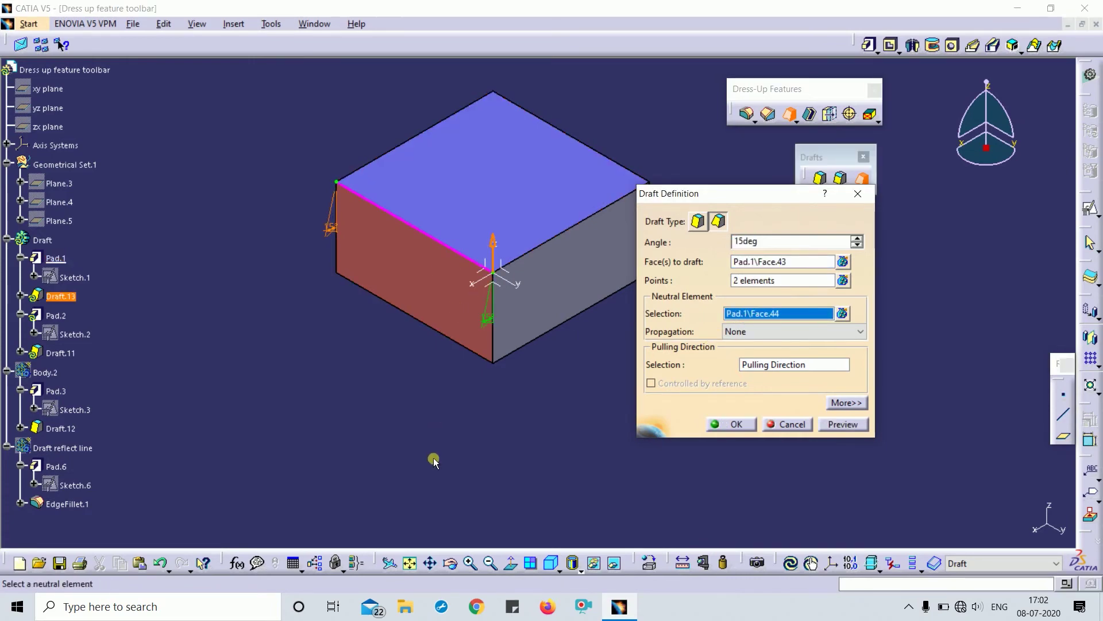
Set the draft angle at the left end point of the neutral edge to 5° and create the variable draft.
scroll(562, 374, "up", 3)
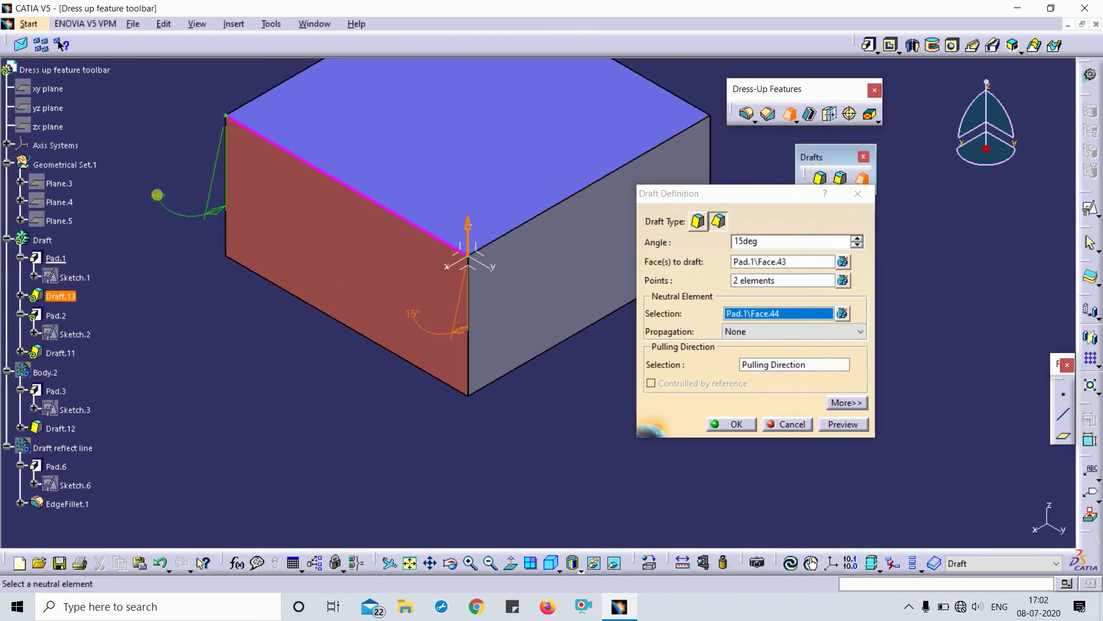
double_click(160, 197)
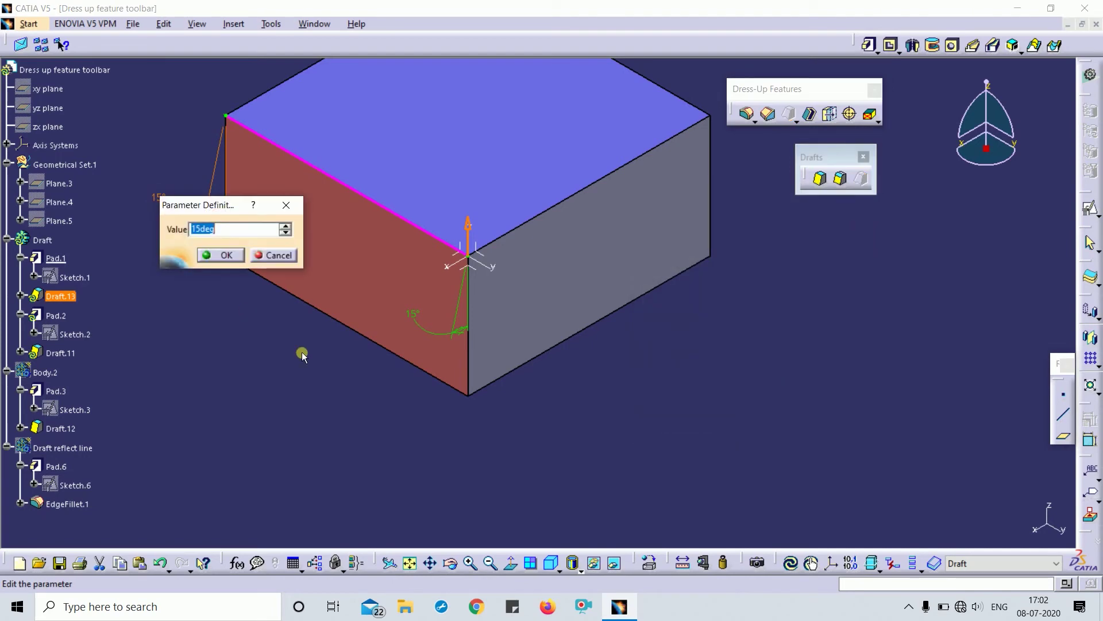
type("5")
key("Return")
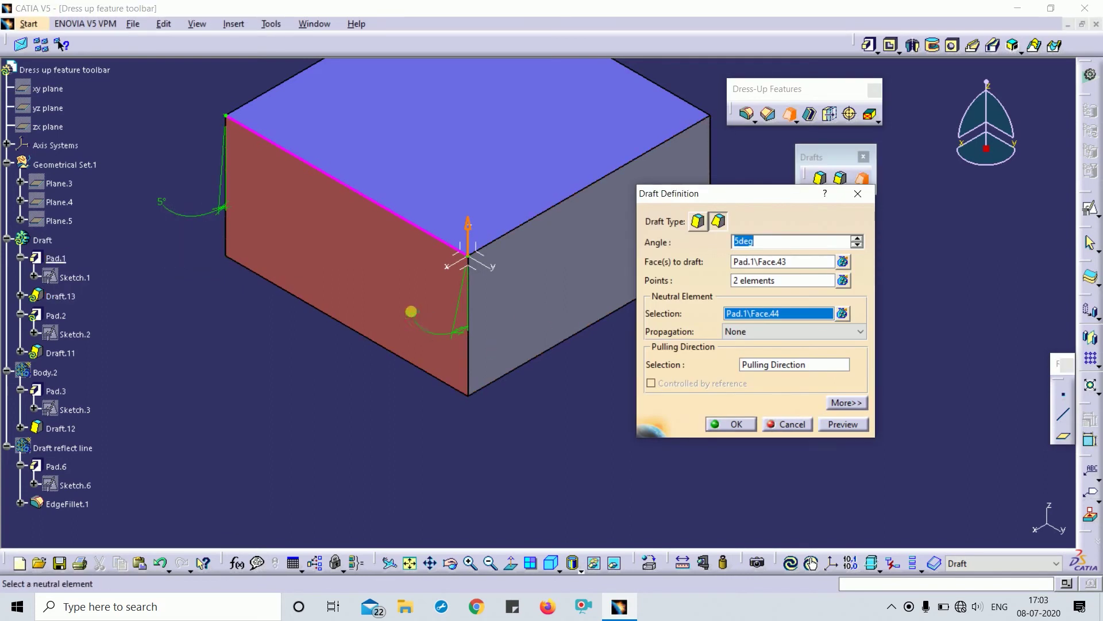
left_click(859, 425)
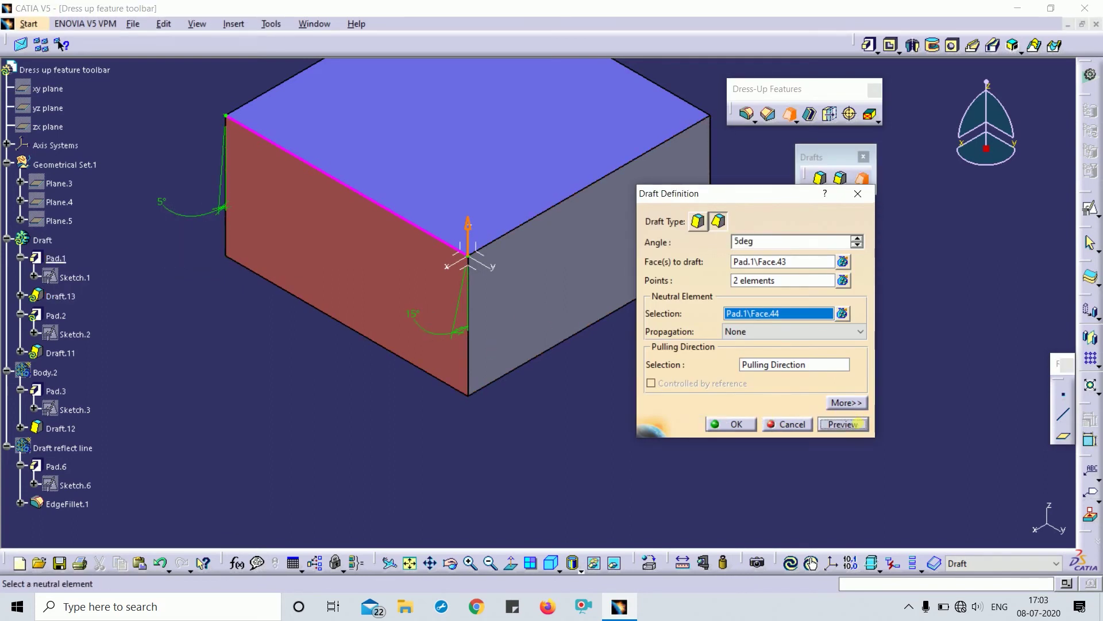
left_click(750, 422)
middle_click_drag(537, 480, 397, 280)
left_click(559, 567)
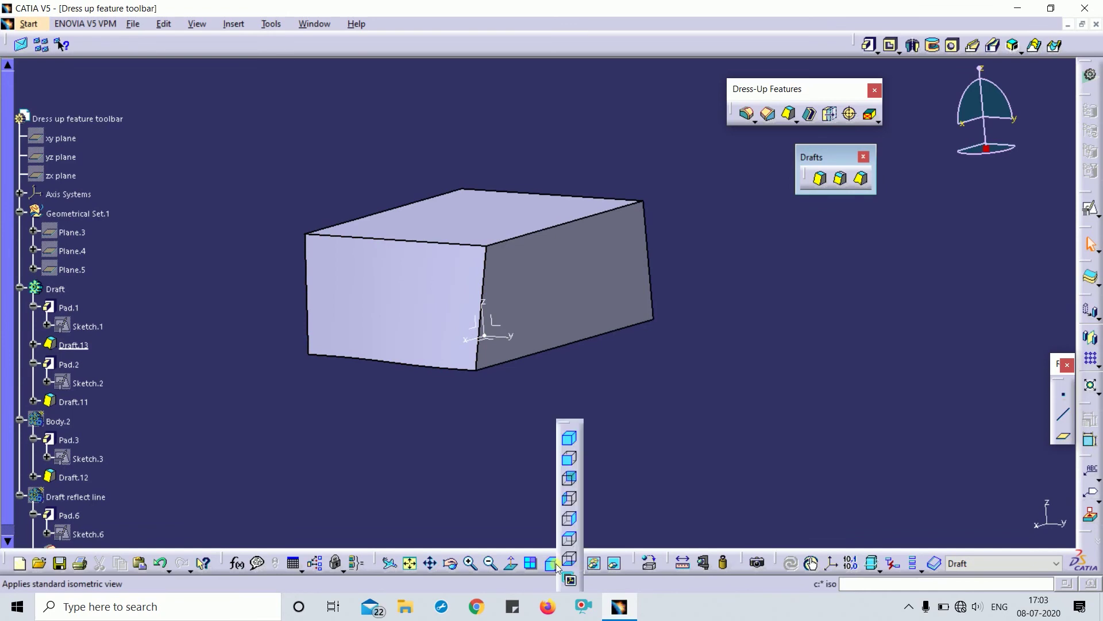
left_click(569, 434)
middle_click_drag(603, 402, 517, 368)
left_click(552, 565)
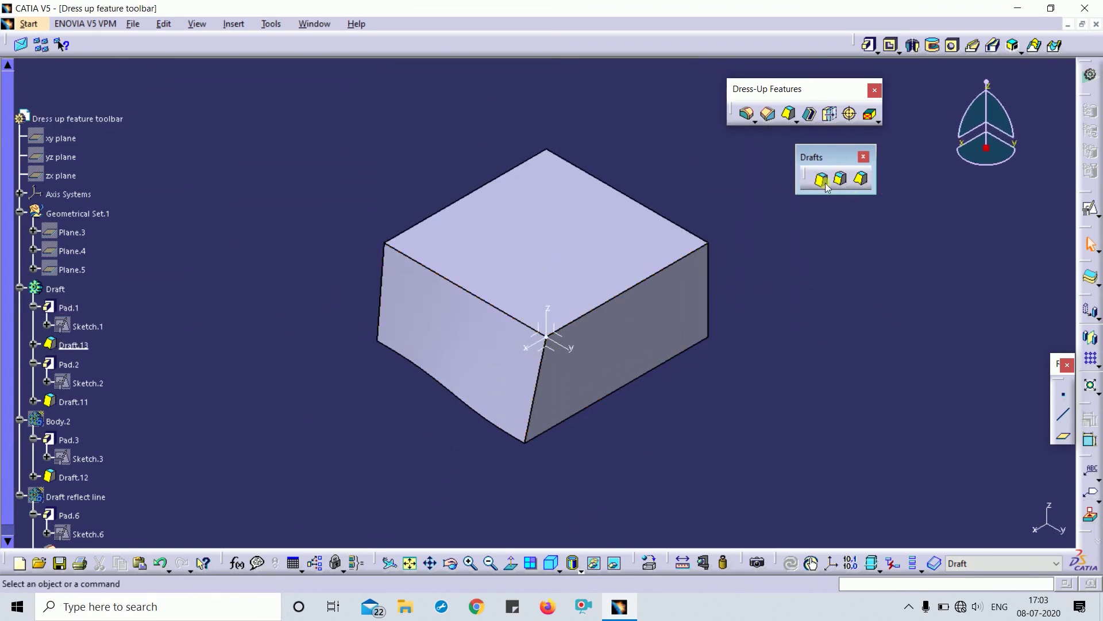
left_click(861, 180)
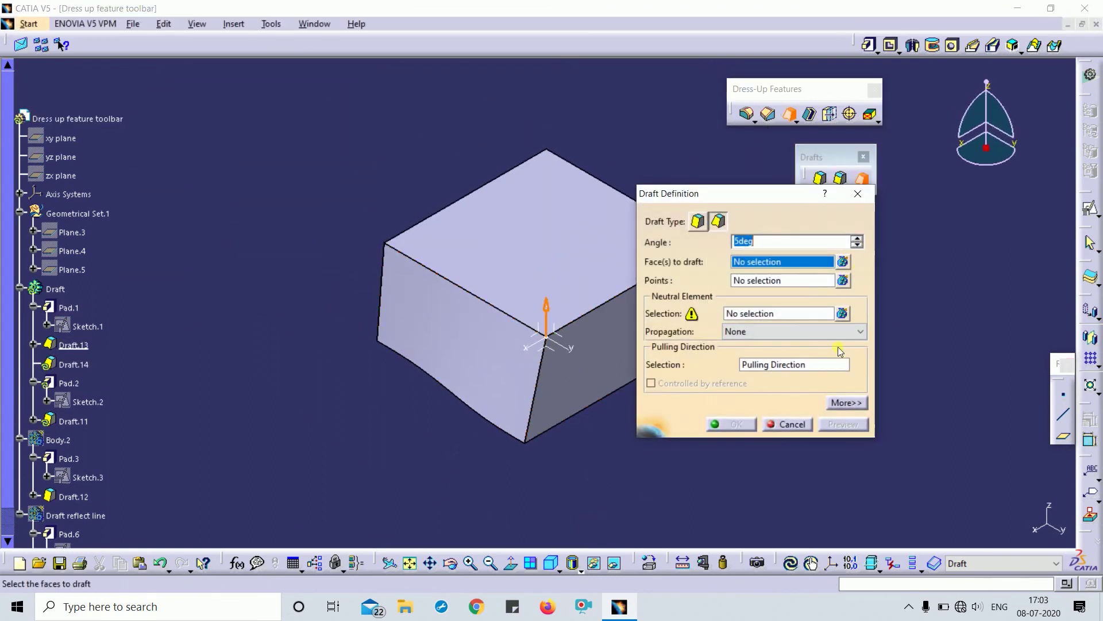
left_click(835, 402)
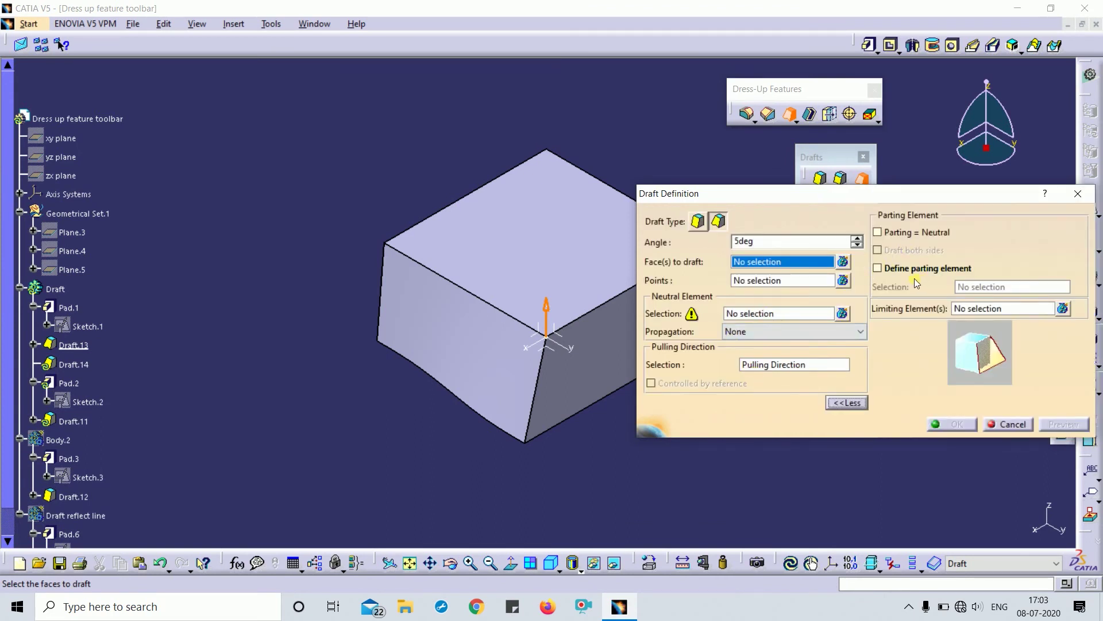
left_click(989, 309)
middle_click_drag(477, 320, 510, 364)
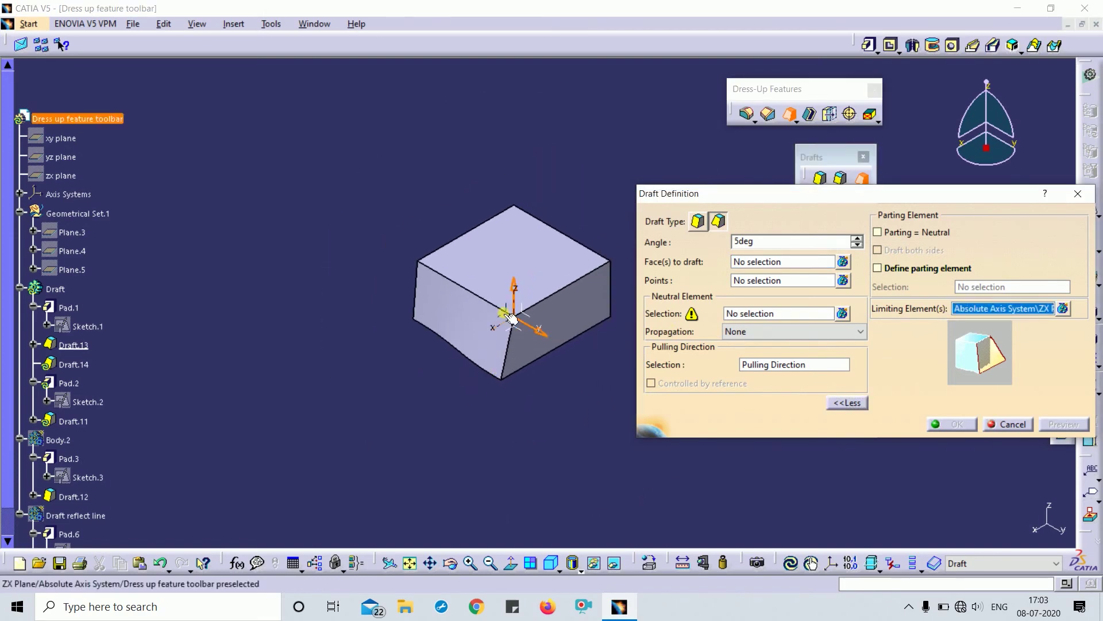
left_click(501, 332)
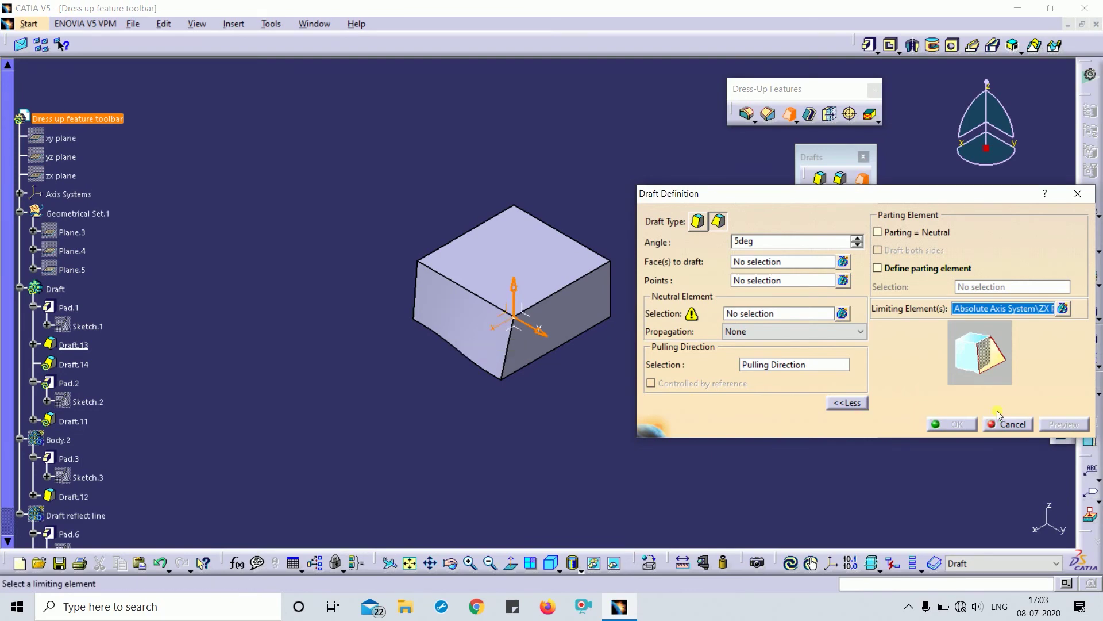
left_click(1012, 425)
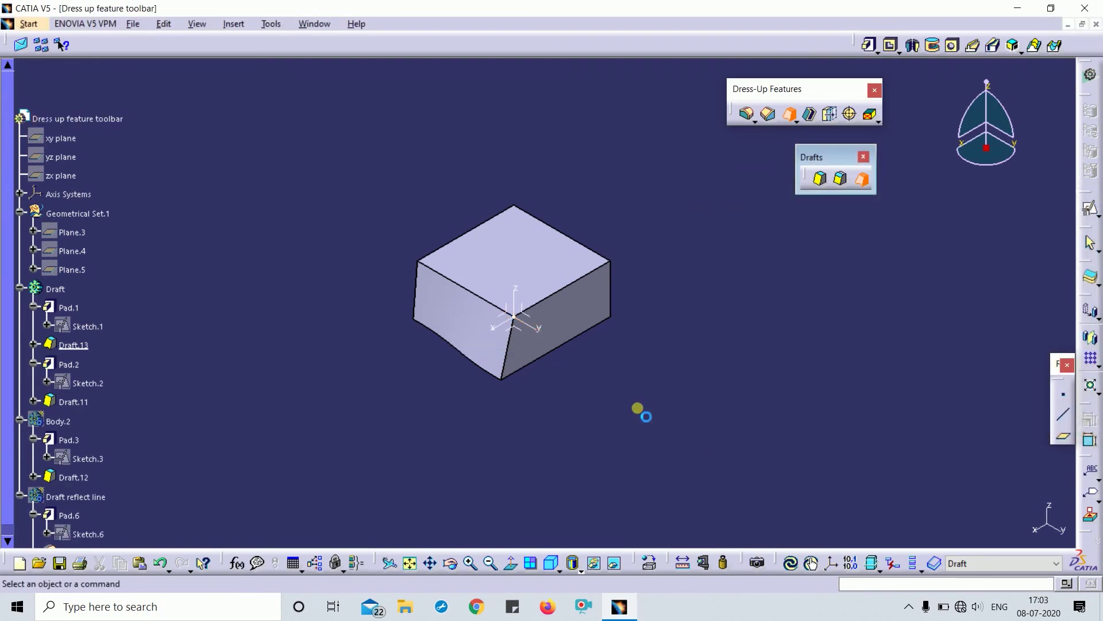
Edit the block's variable draft and limit it with the absolute axis system's ZX plane.
double_click(457, 316)
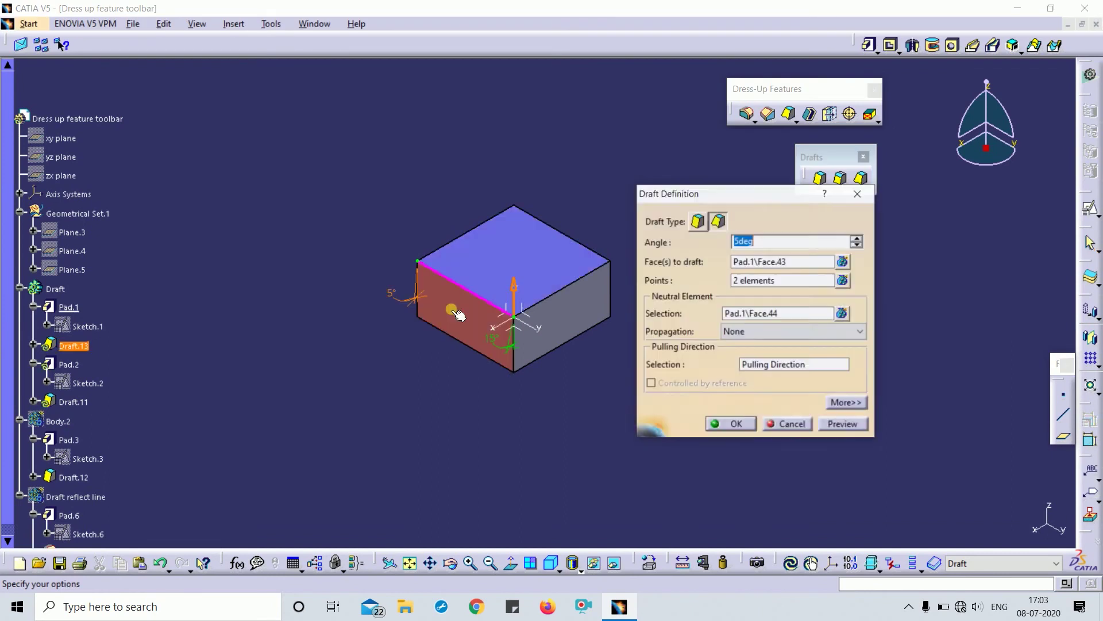
left_click(852, 400)
left_click(1000, 308)
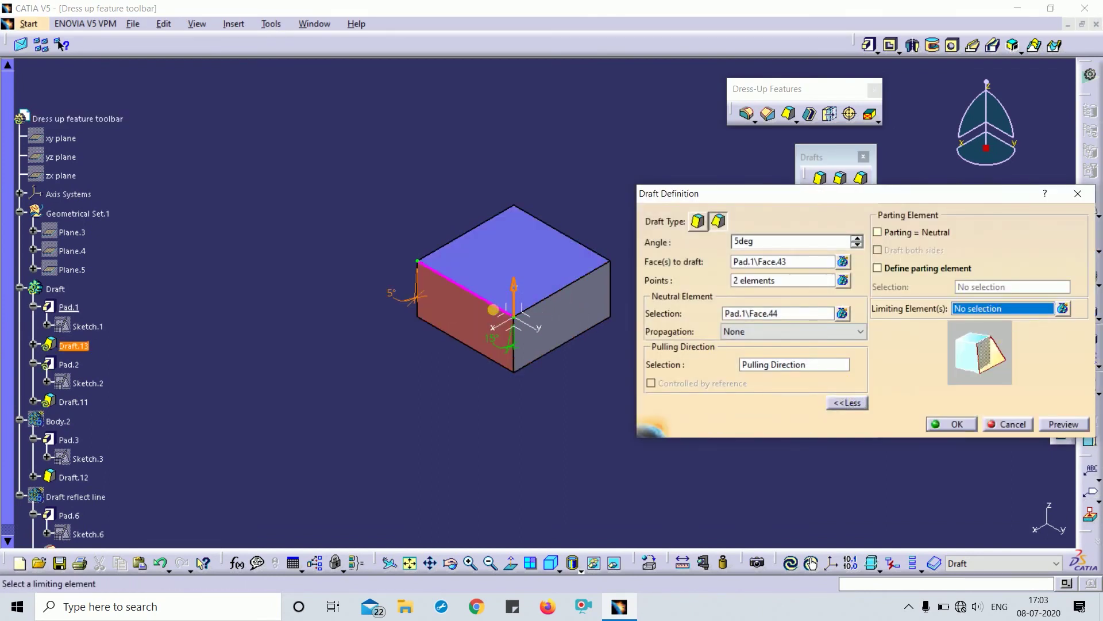
left_click(506, 310)
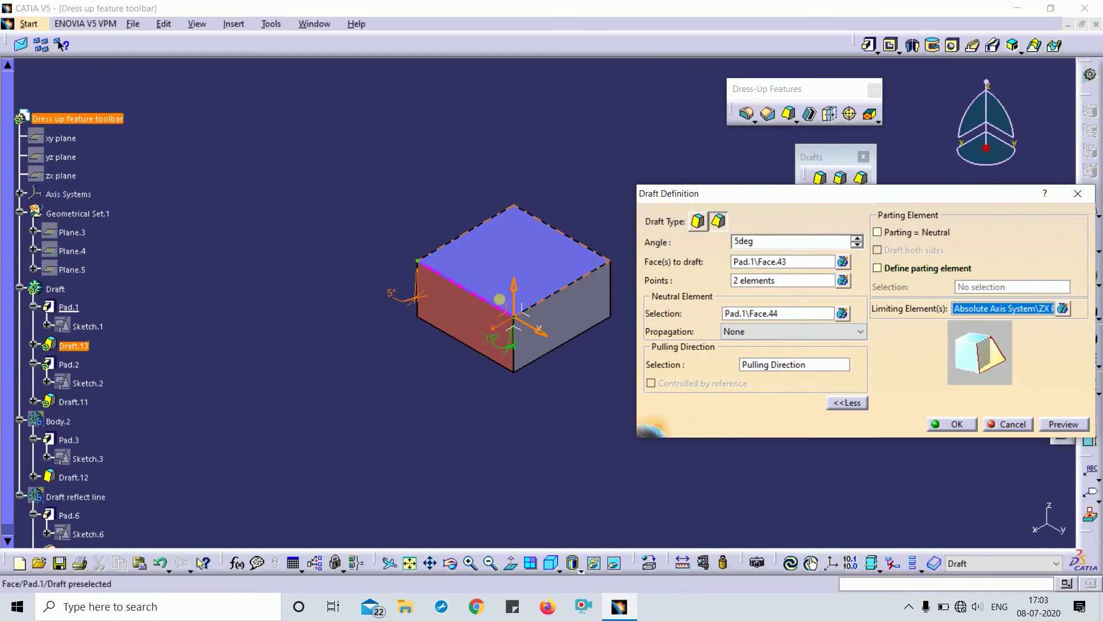
left_click(1054, 423)
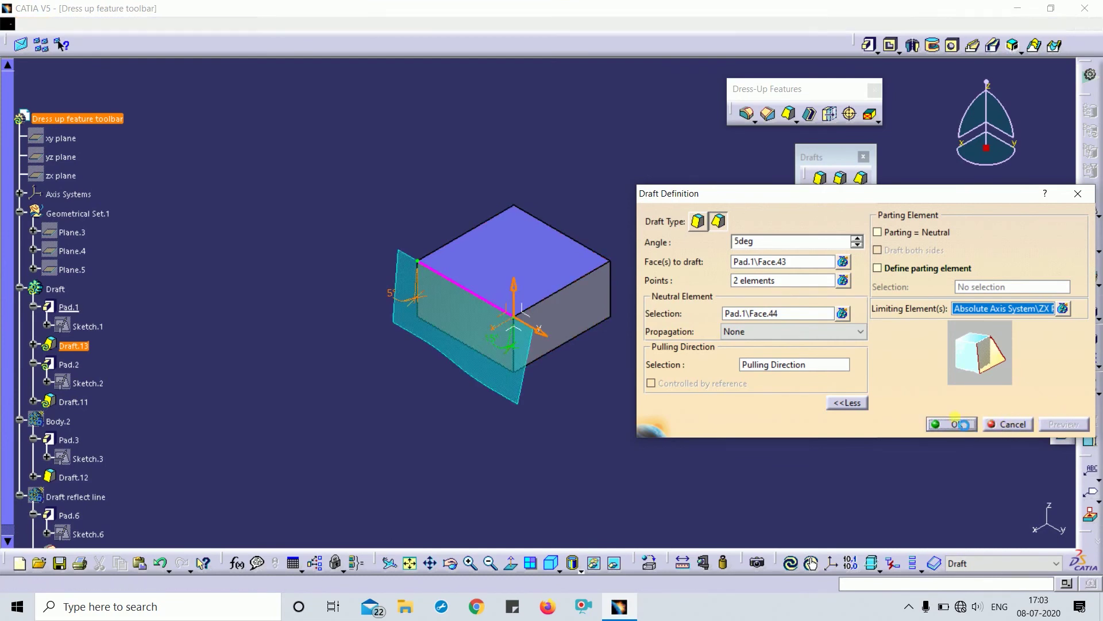
left_click(970, 426)
middle_click_drag(458, 421, 569, 424)
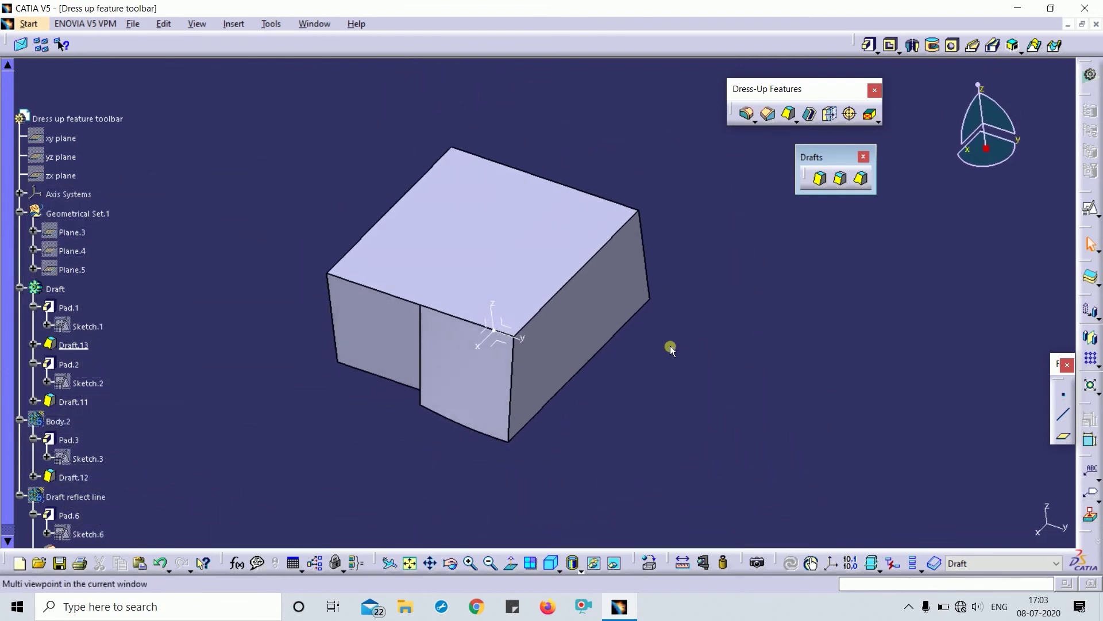
middle_click_drag(698, 333, 705, 366)
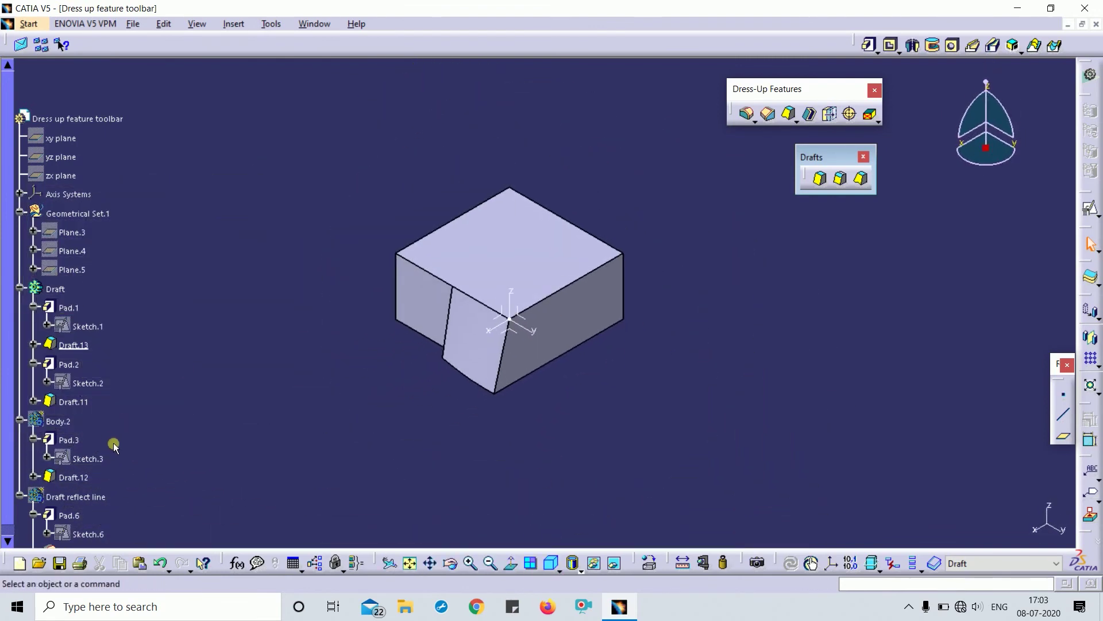
Hide the Draft body and show the Draft reflect line body.
left_click(65, 292)
key("space")
middle_click_drag(440, 215, 442, 216)
scroll(81, 251, "down", 3)
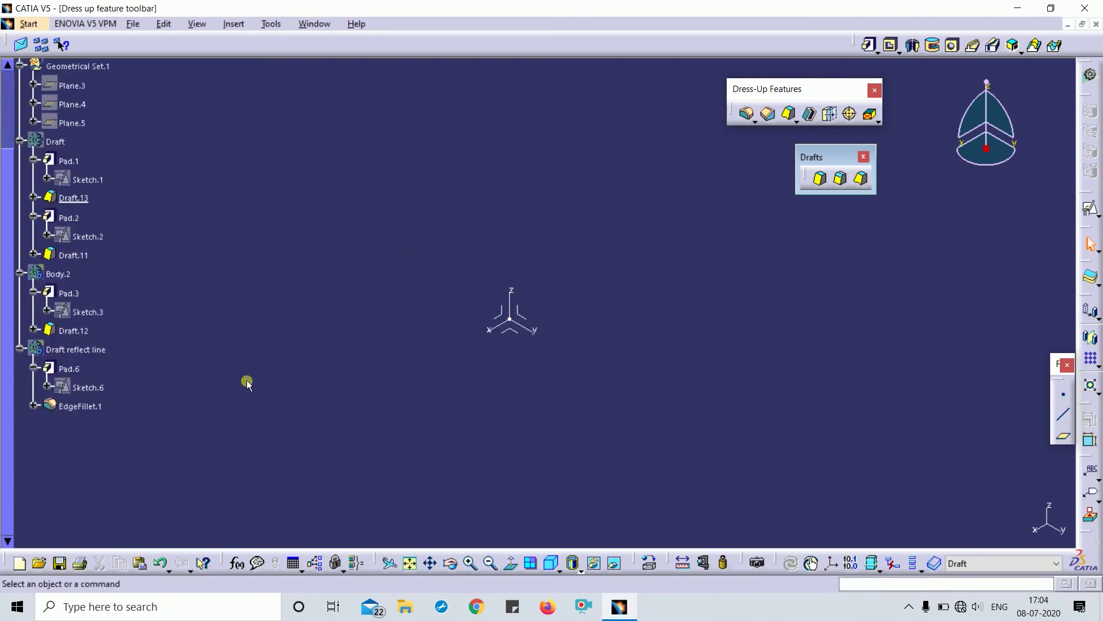
left_click(68, 348)
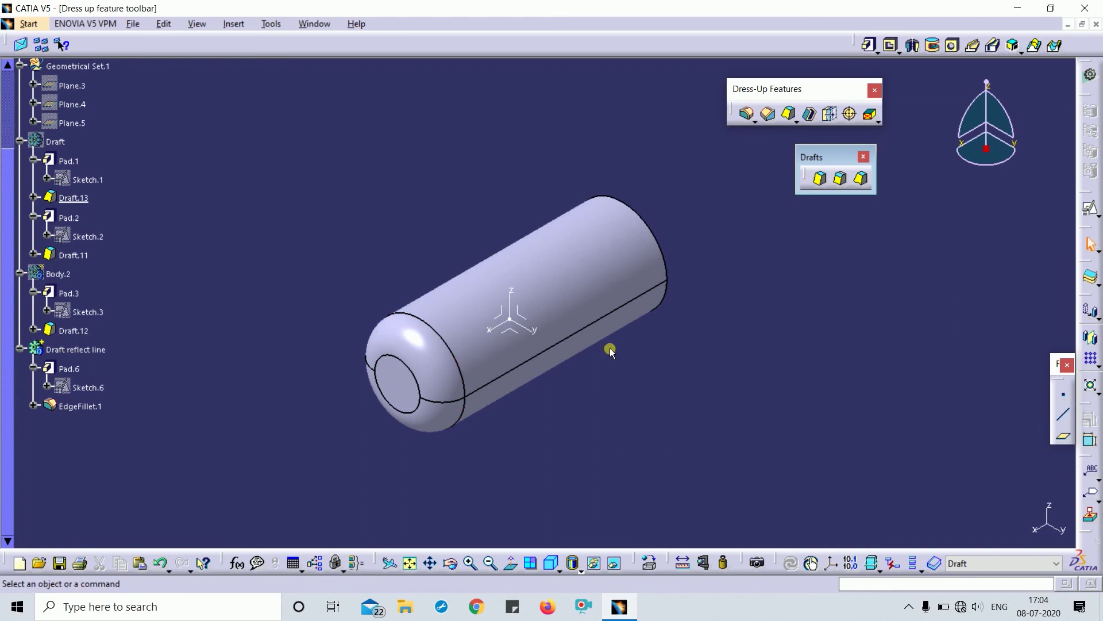
middle_click_drag(562, 402, 548, 345)
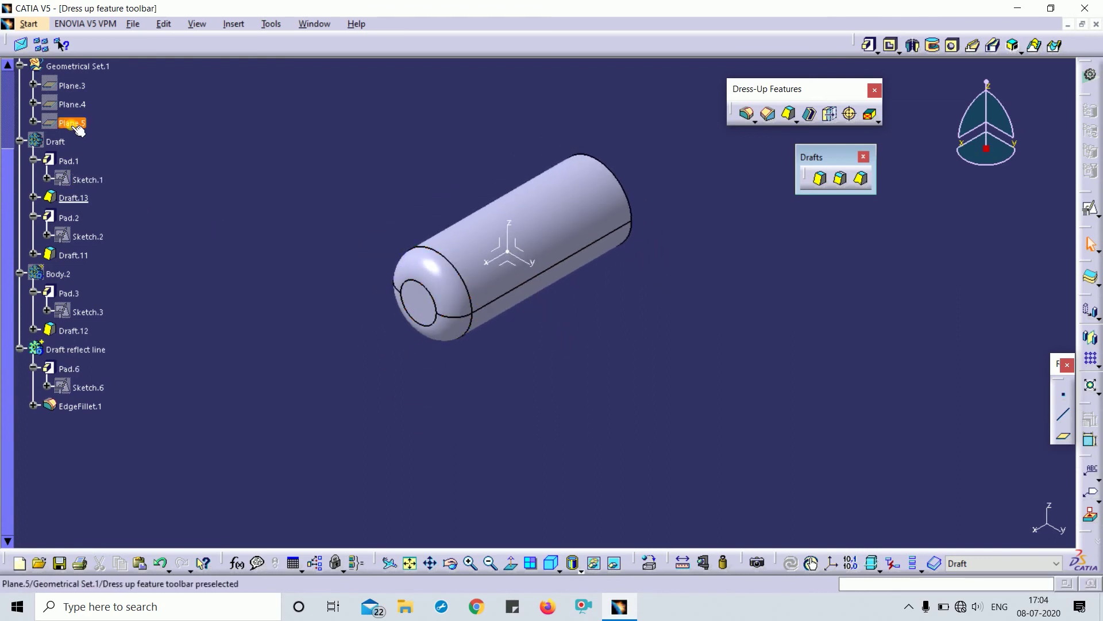
Show Plane.3 below the filleted cylinder.
left_click(73, 88)
left_click(594, 563)
middle_click_drag(610, 384, 612, 344)
left_click(552, 563)
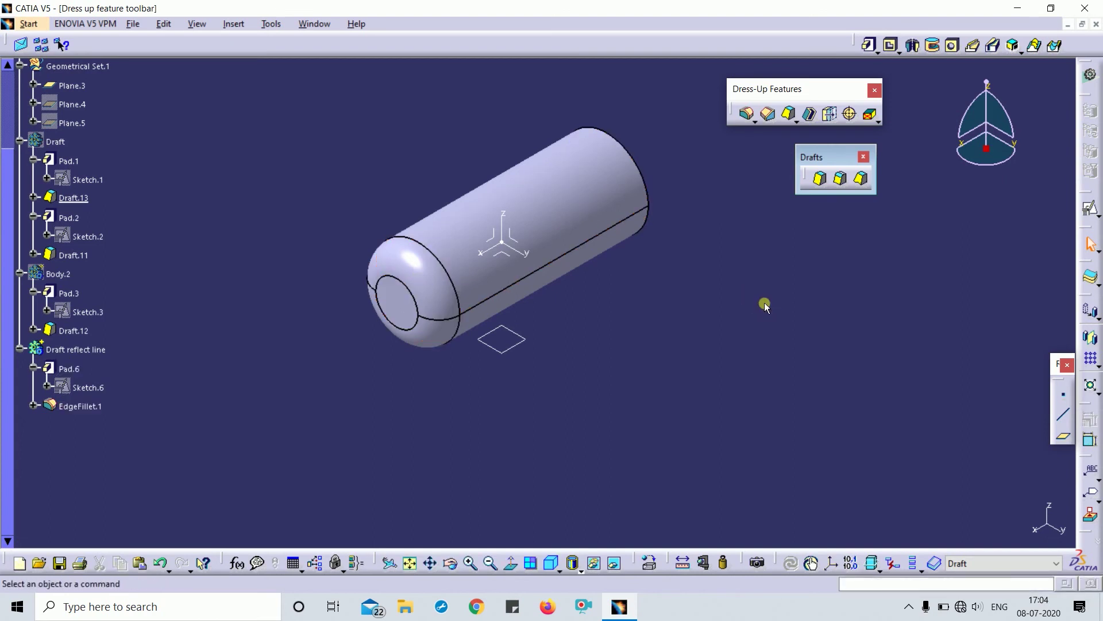
Open the definition of Plane.3 to check its reference and offset, and close it without changes.
left_click(513, 345)
left_click(532, 428)
middle_click_drag(504, 347, 498, 372)
double_click(518, 350)
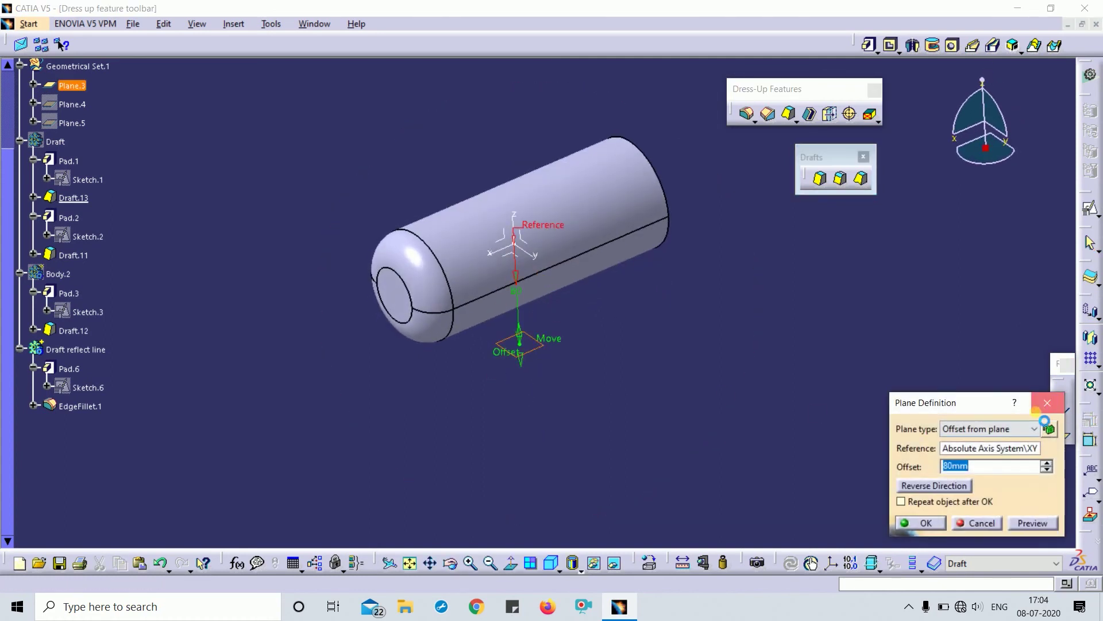
left_click(1048, 403)
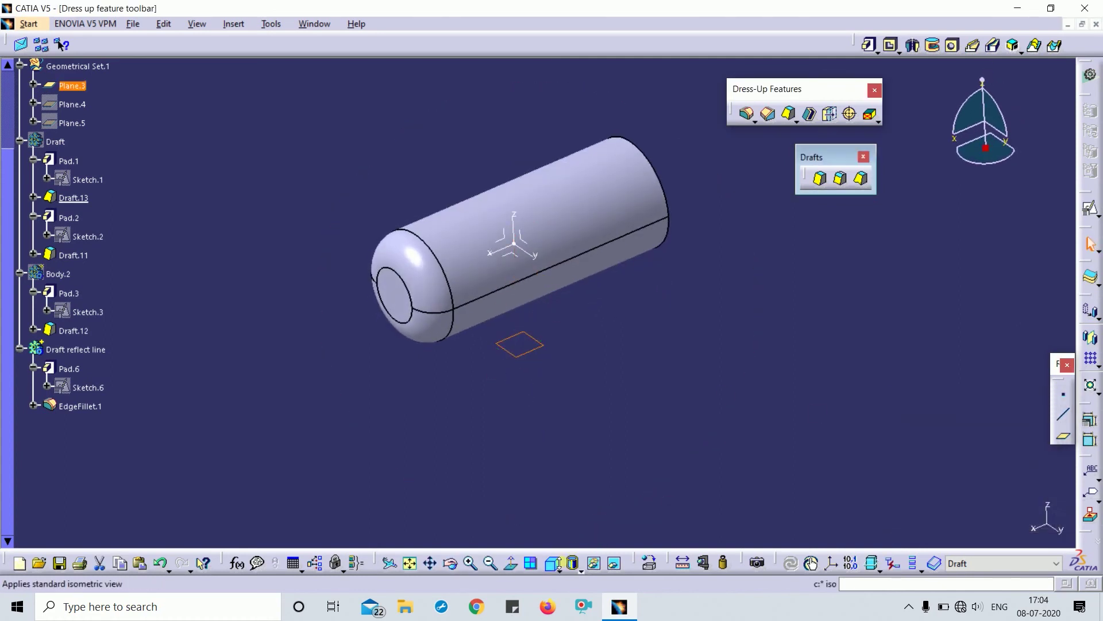
left_click(840, 179)
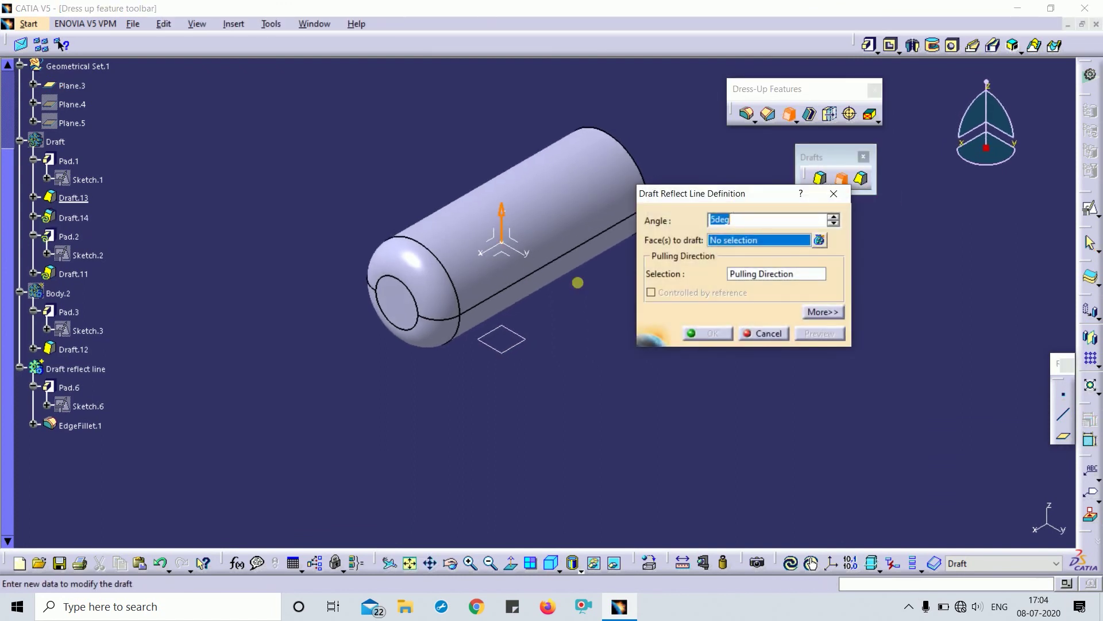
left_click(467, 285)
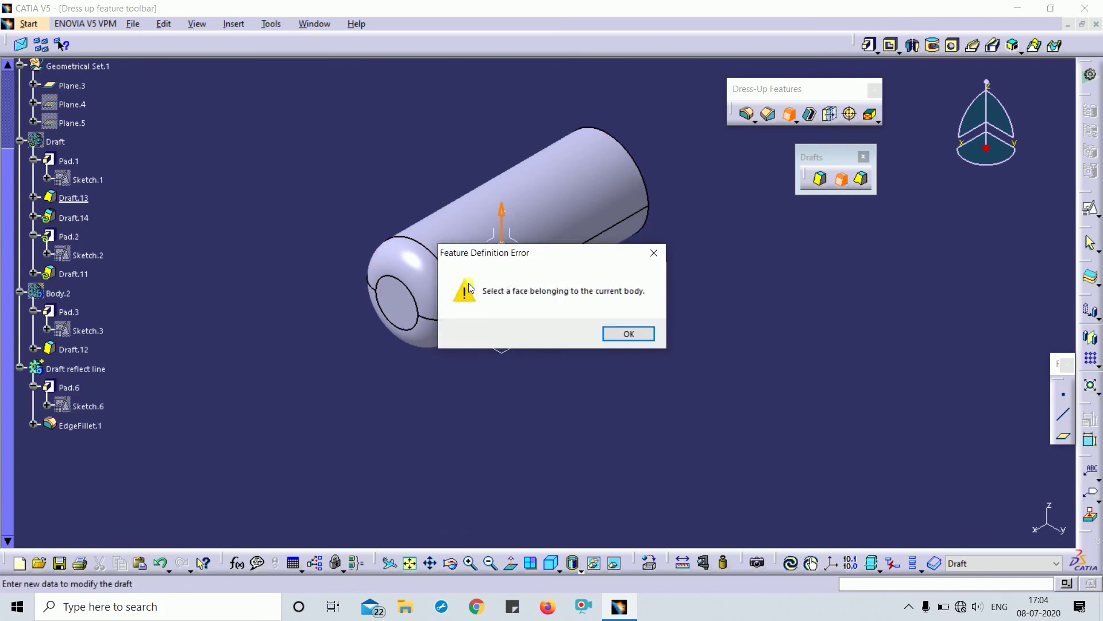
left_click(647, 254)
key("Escape")
Define the Draft reflect line body as the in-work object.
right_click(77, 349)
right_click(77, 350)
left_click(137, 156)
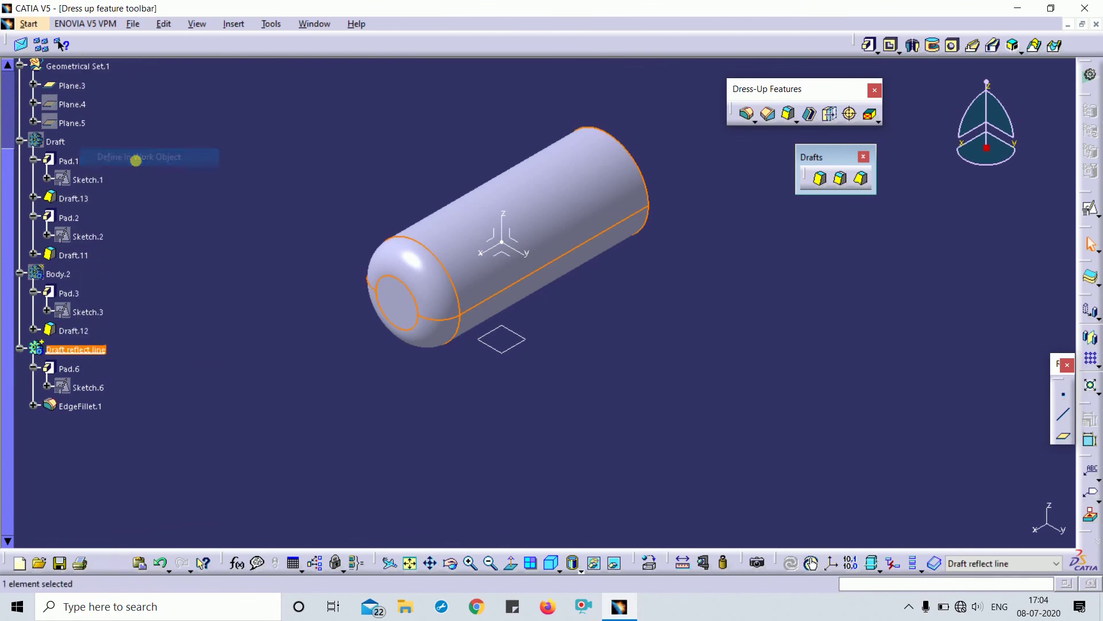
left_click(577, 333)
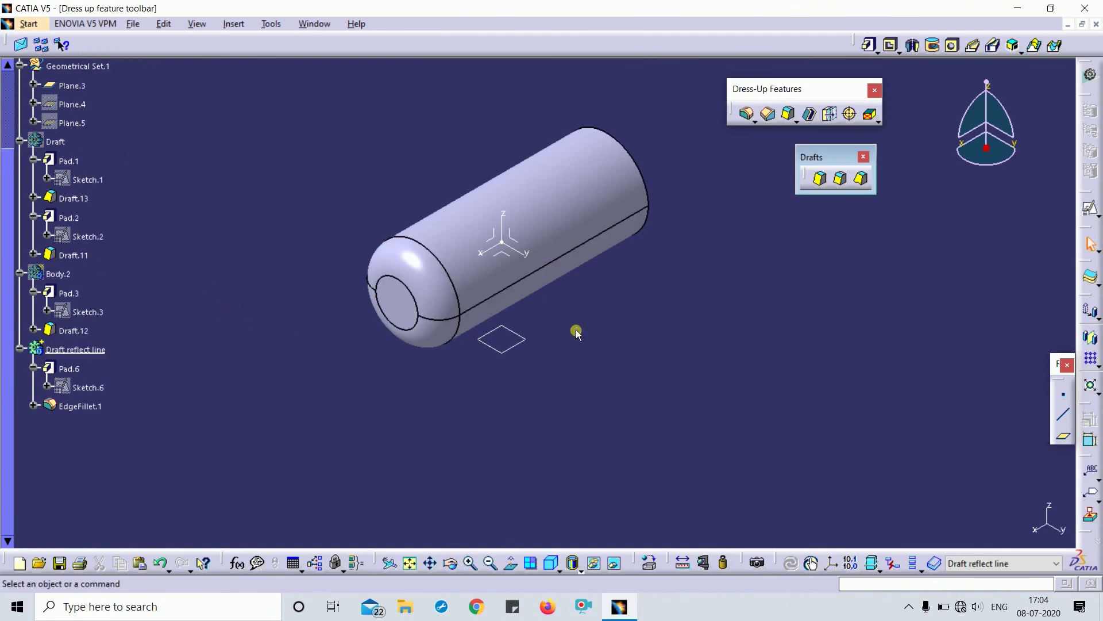
Start a 5° Draft Reflect Line on the lateral face of the filleted cylinder.
left_click(840, 179)
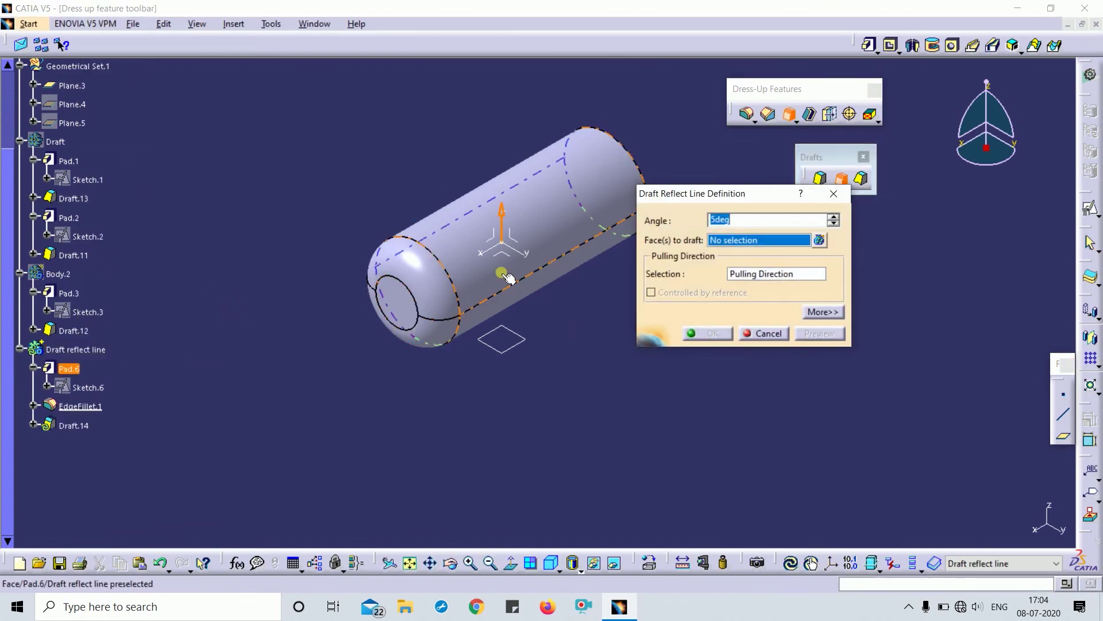
left_click(486, 281)
middle_click_drag(608, 384, 548, 380)
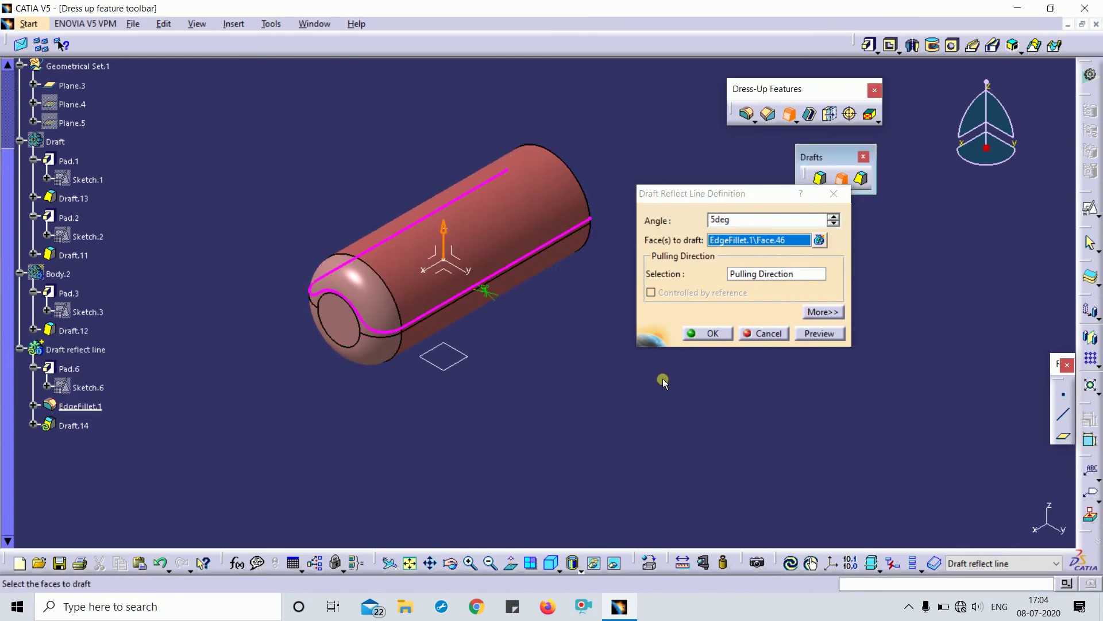
middle_click_drag(507, 387, 549, 361)
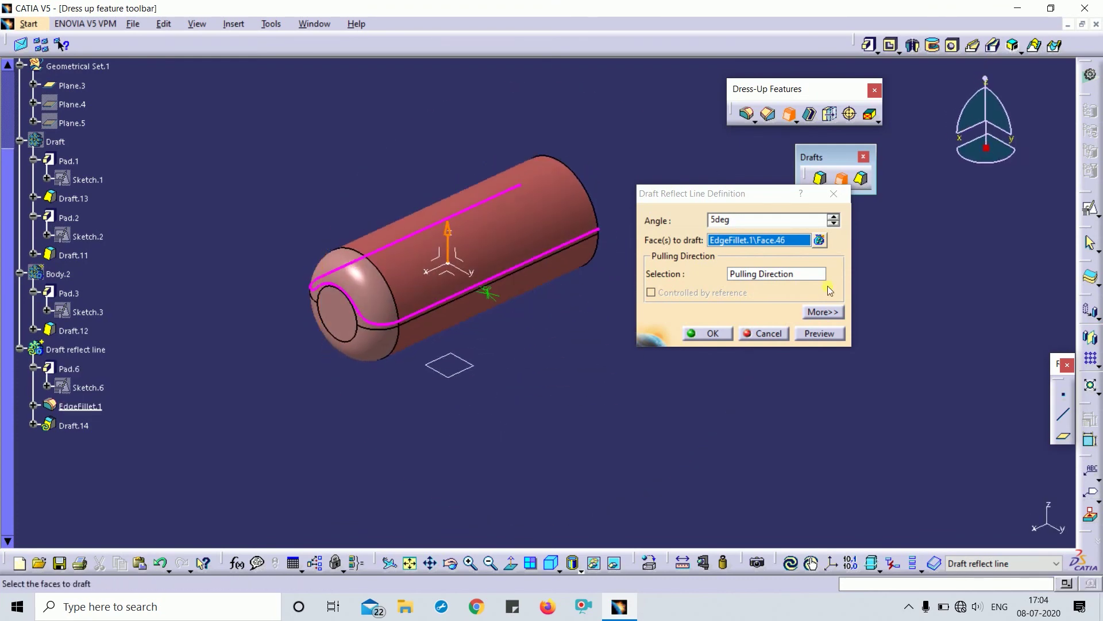
Define Plane.3 as the parting element, preview the reflect line draft and create it.
left_click(822, 312)
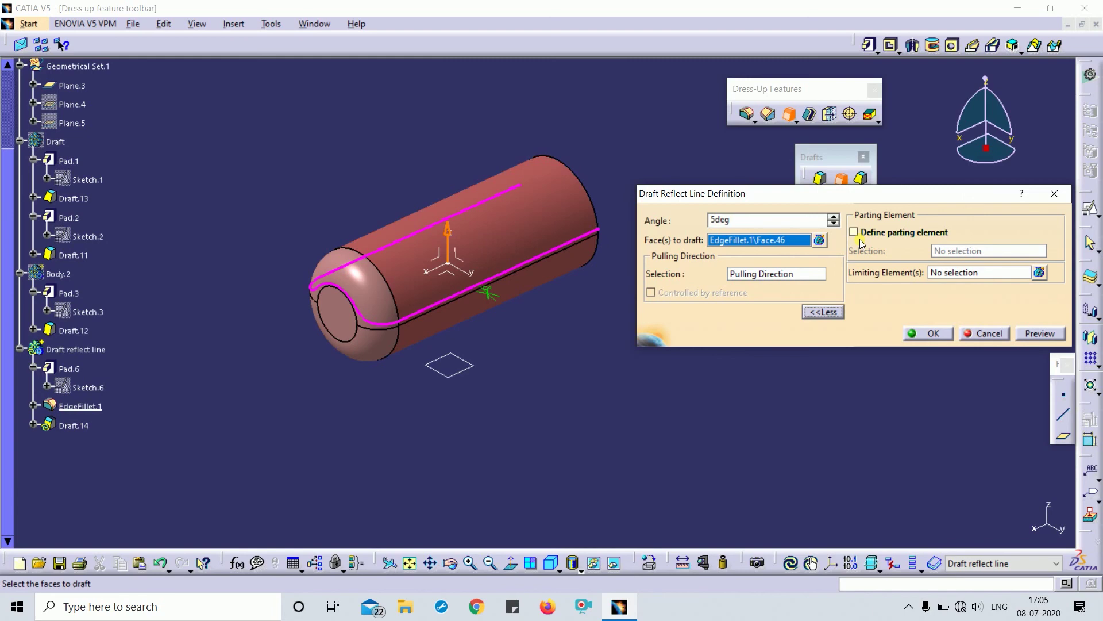
left_click(893, 233)
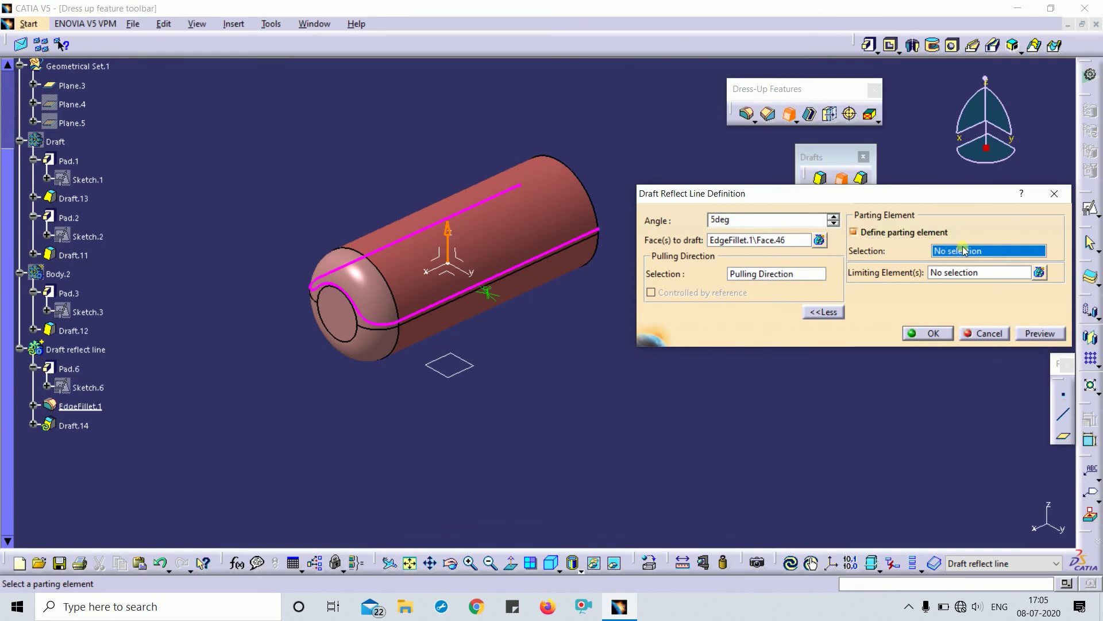
left_click(447, 374)
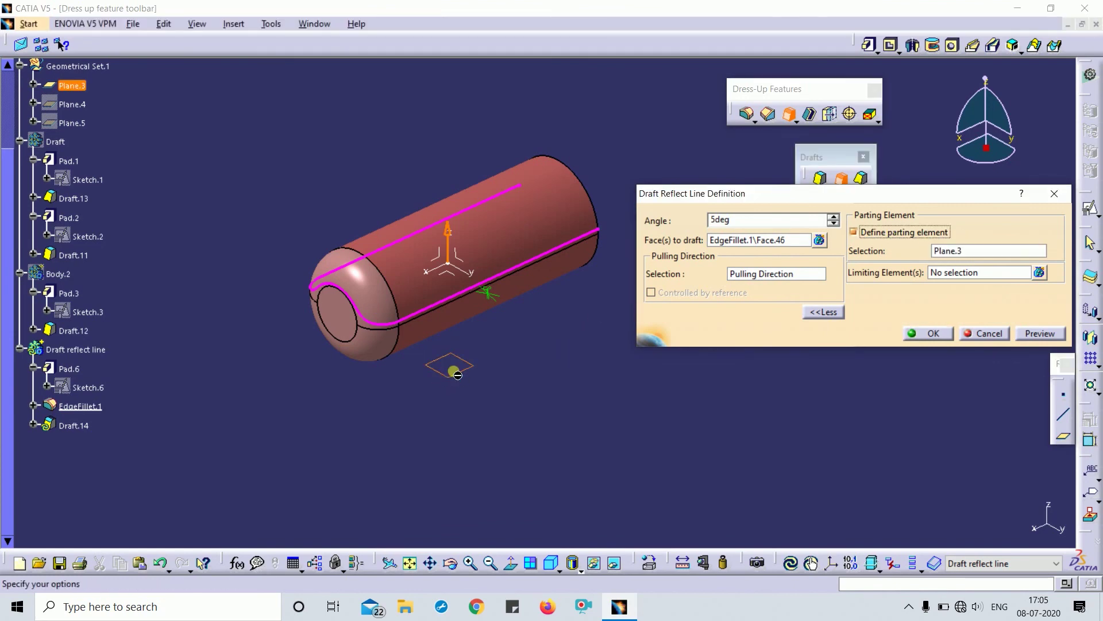
left_click(1033, 332)
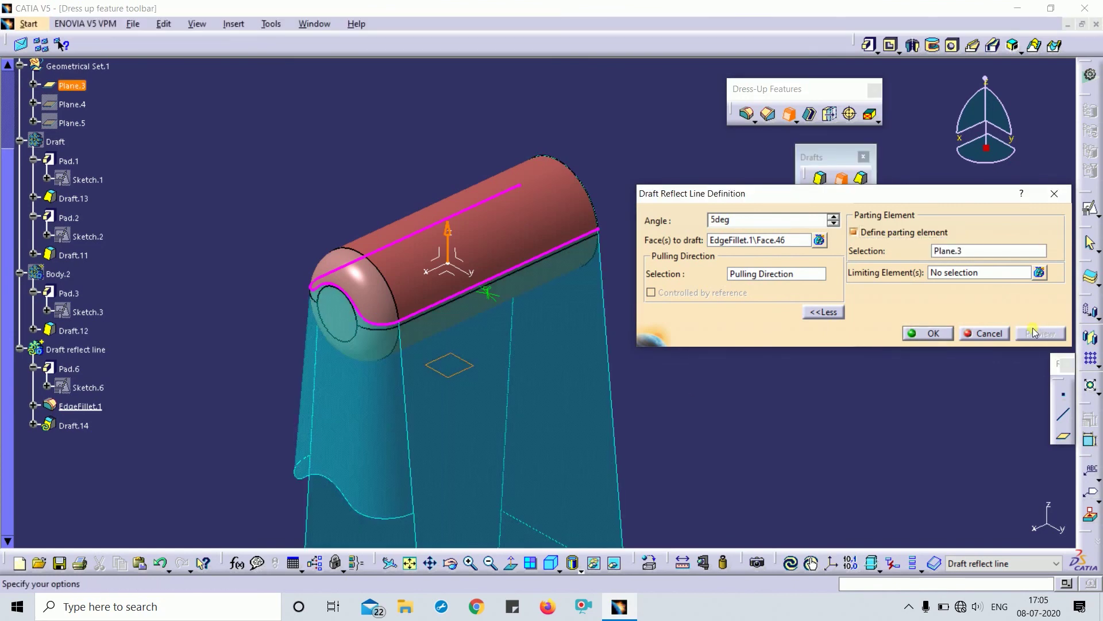
left_click(927, 333)
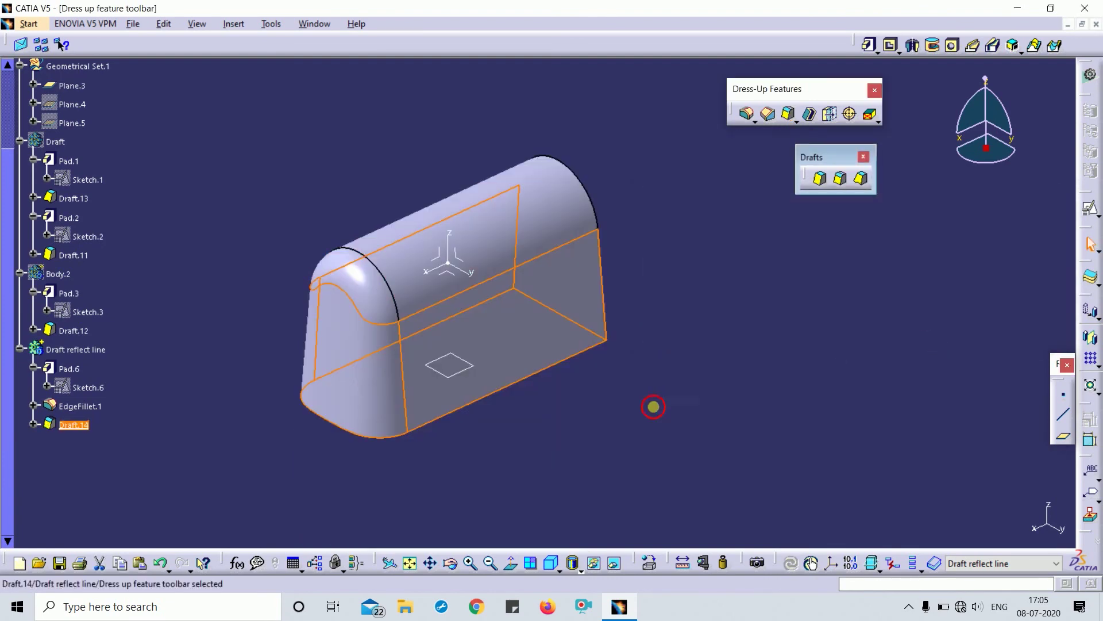
Edit the reflect line draft on the cylinder and set its angle to 15°.
middle_click_drag(653, 406, 481, 364)
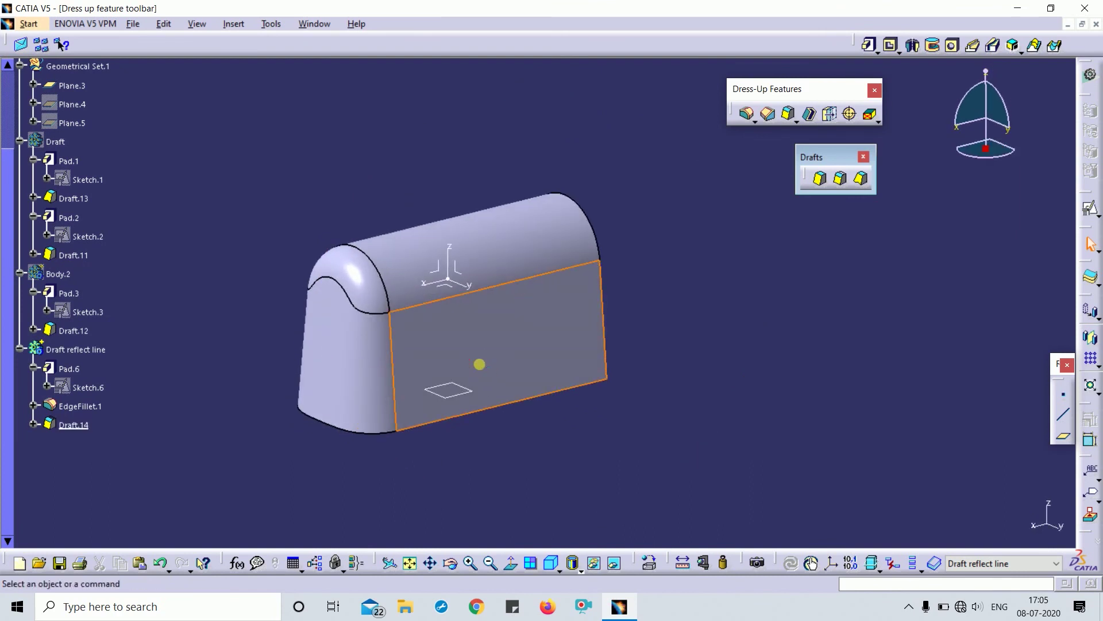
double_click(480, 365)
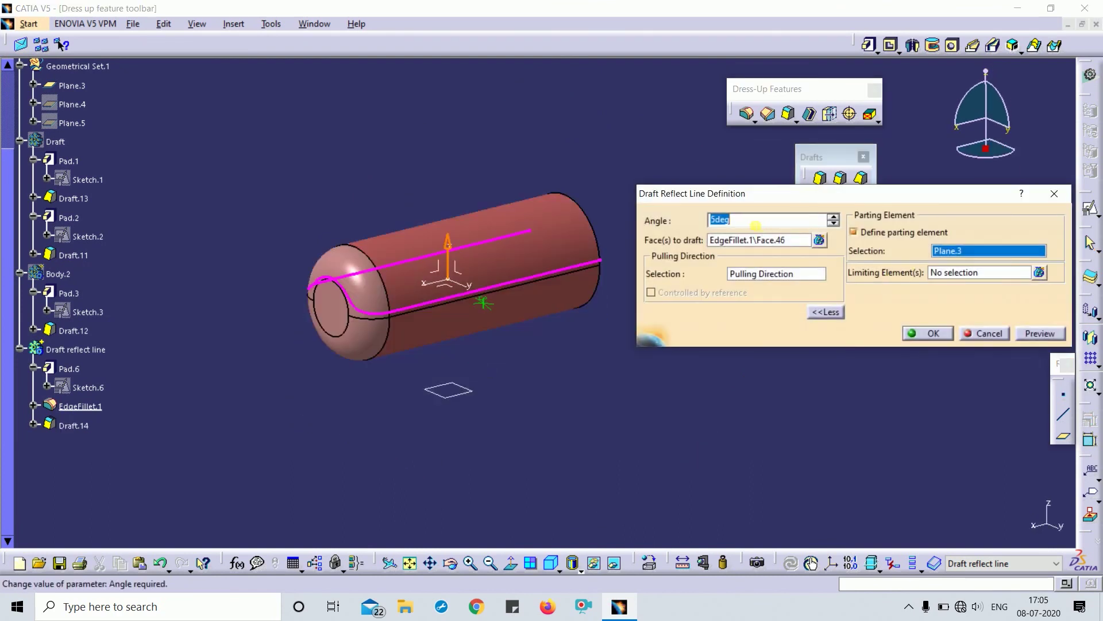
type("15")
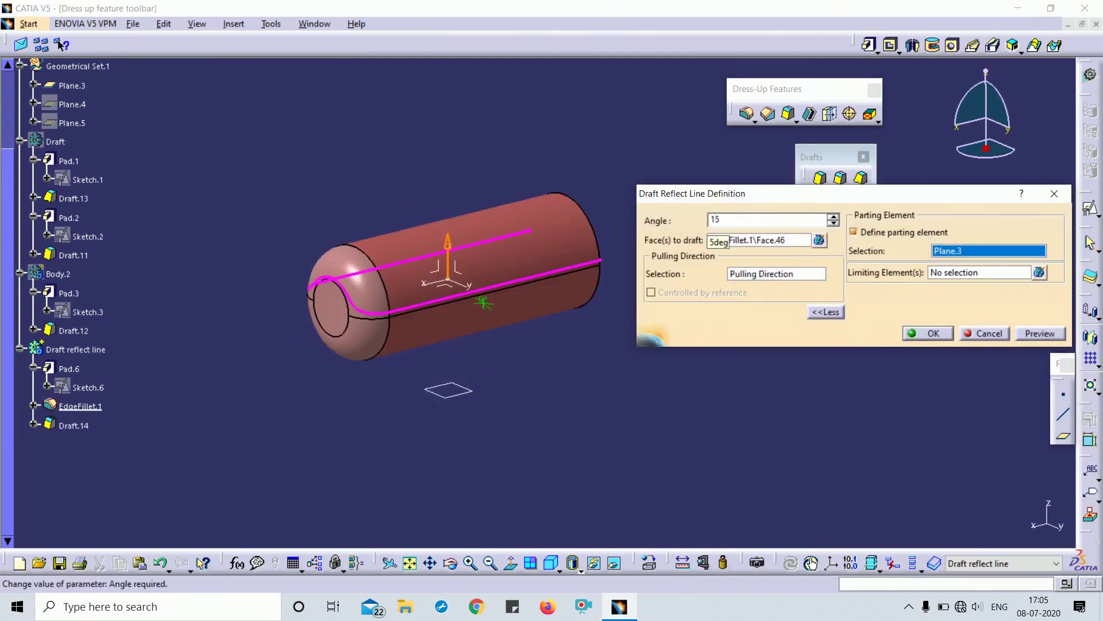